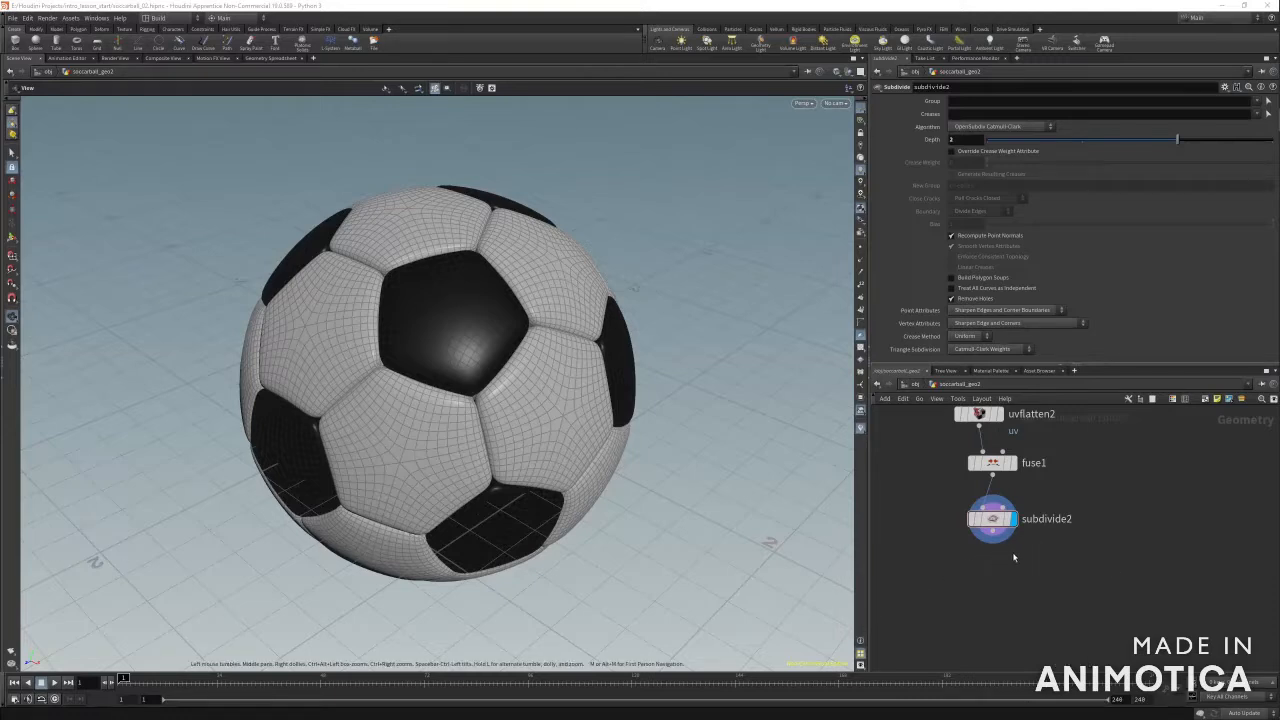
pyautogui.press('Tab')
pyautogui.moveTo(1010, 306)
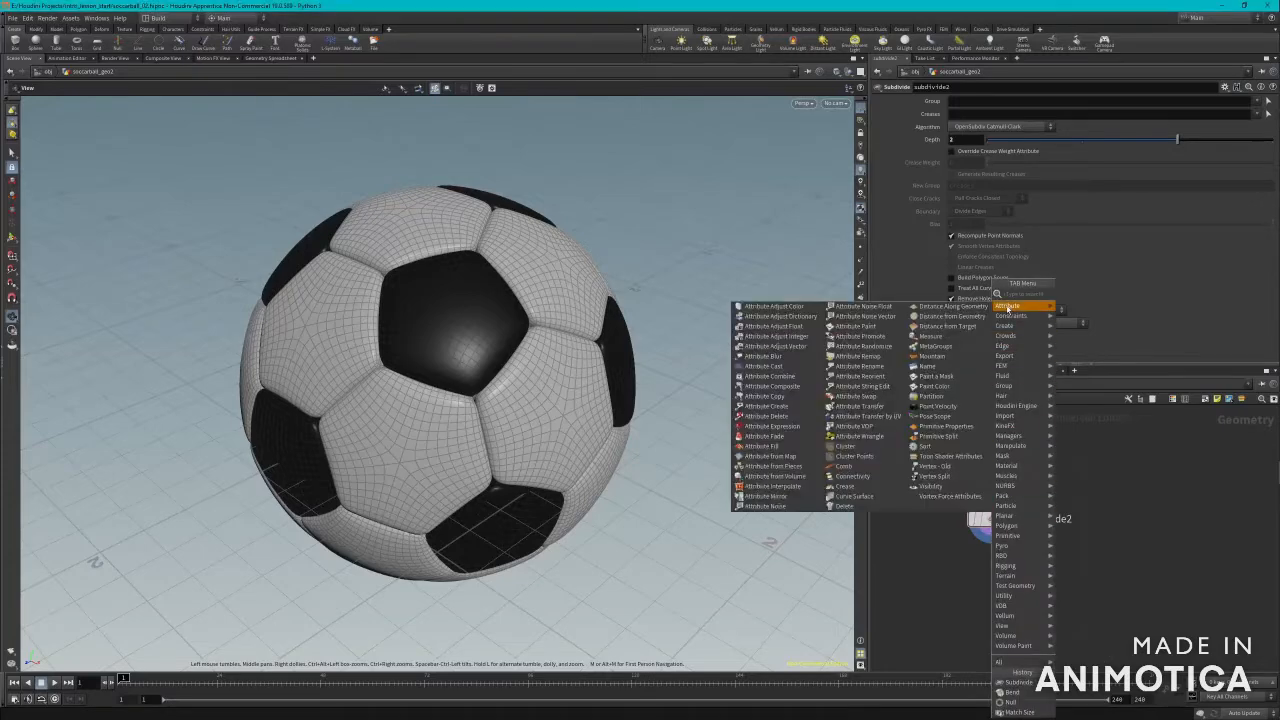
pyautogui.write('match')
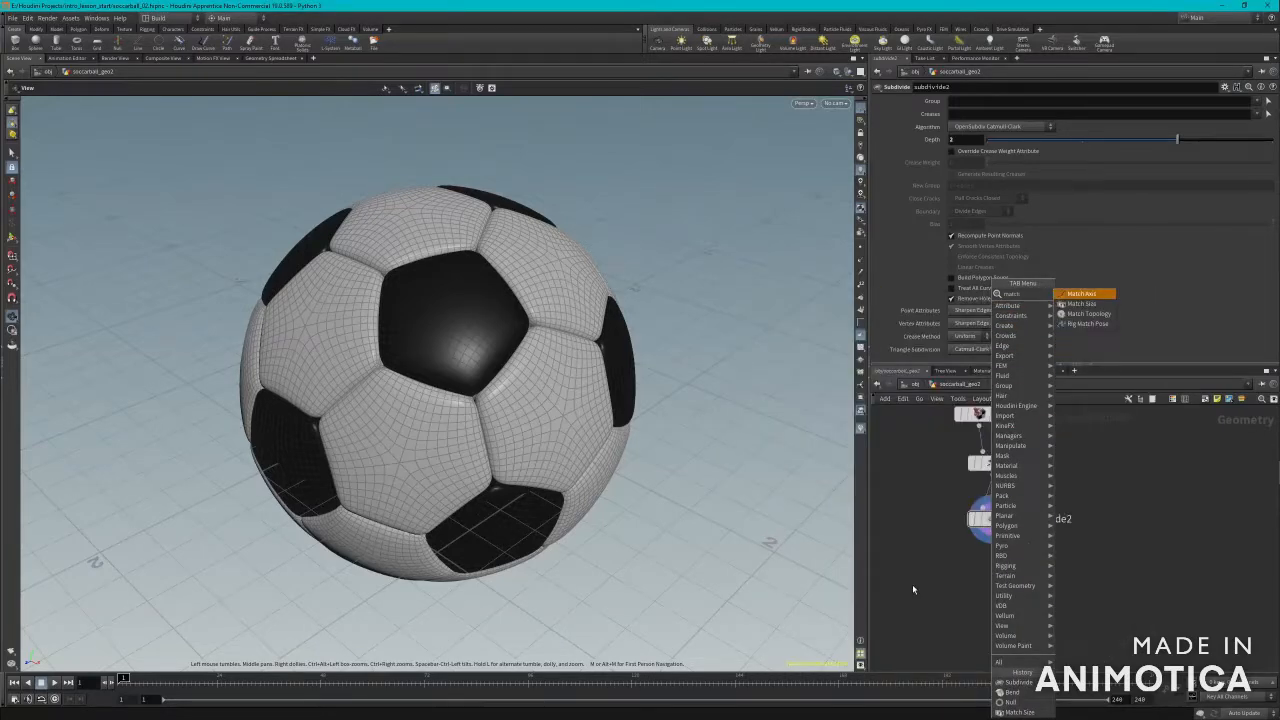
pyautogui.press('Return')
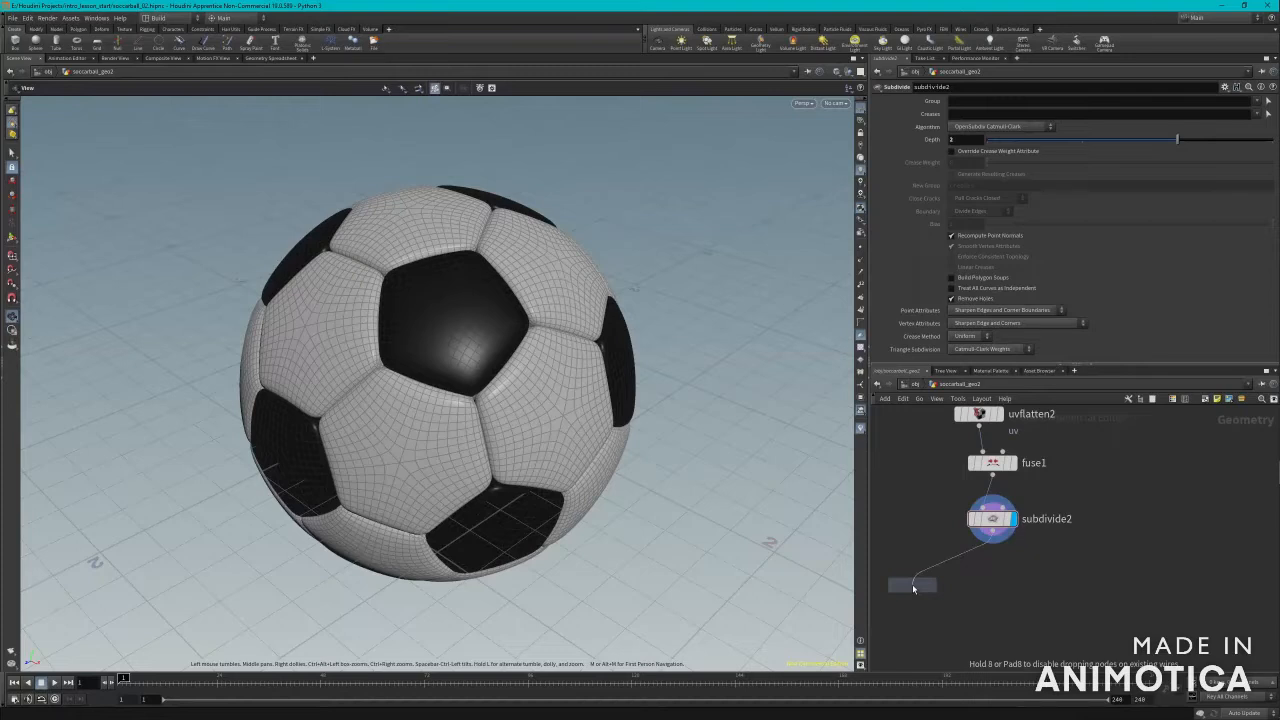
pyautogui.click(913, 588)
pyautogui.moveTo(913, 588); pyautogui.dragTo(1004, 583)
pyautogui.moveTo(1004, 583)
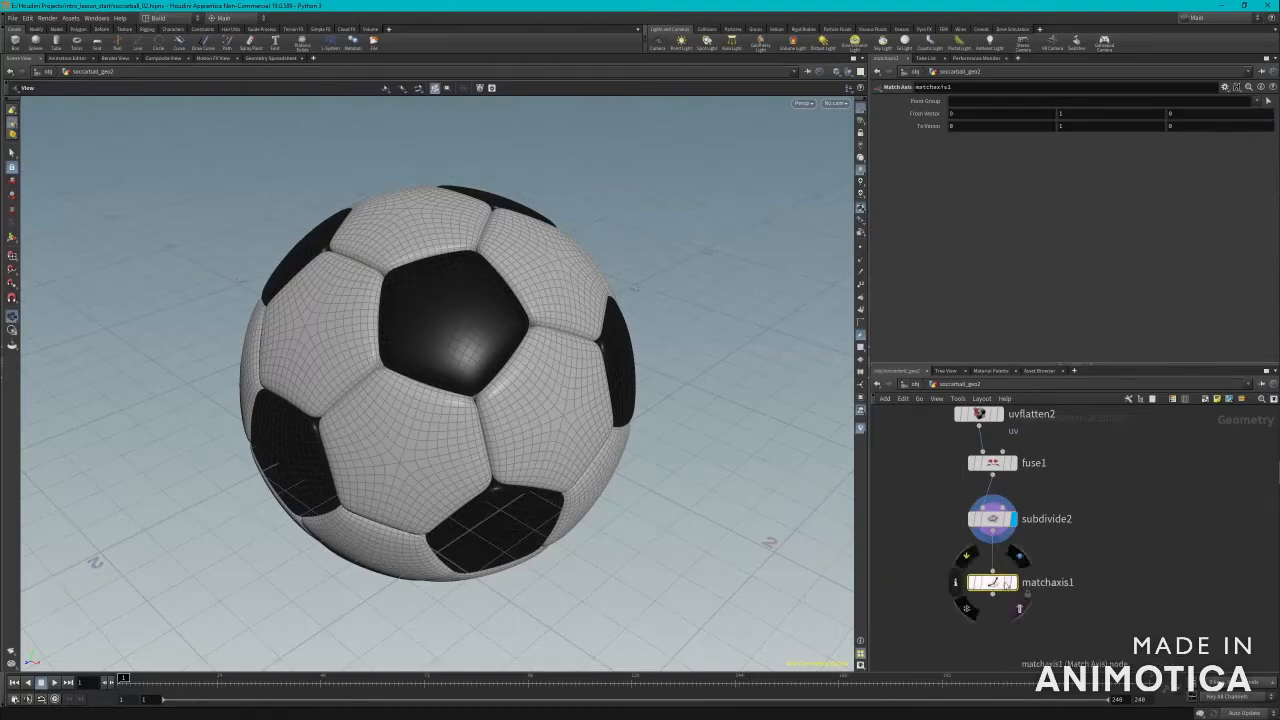
pyautogui.press('Delete')
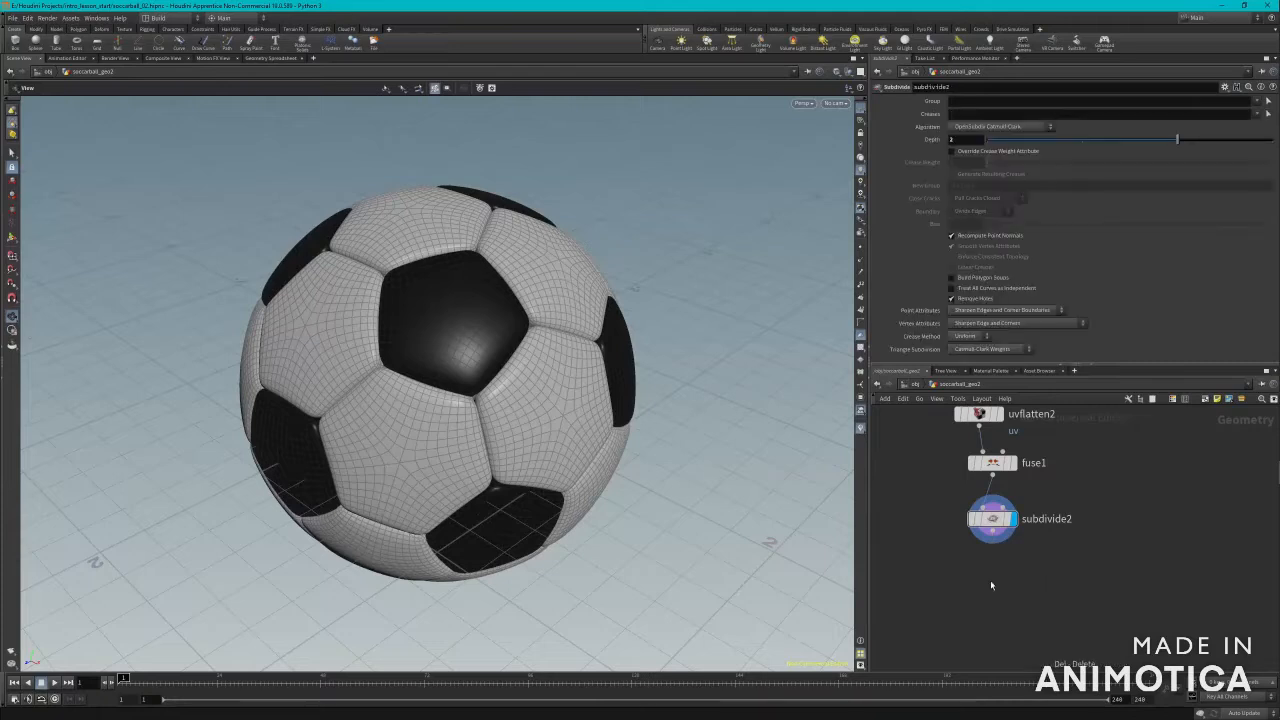
# Step: Add a Match Size node connected below subdivide2
pyautogui.press('Tab')
pyautogui.write('match s')
pyautogui.press('Return')
pyautogui.click(992, 566)
# Step: Set the Match Size node's Justify Y to Min and display that node's result in the viewport
pyautogui.click(977, 235)
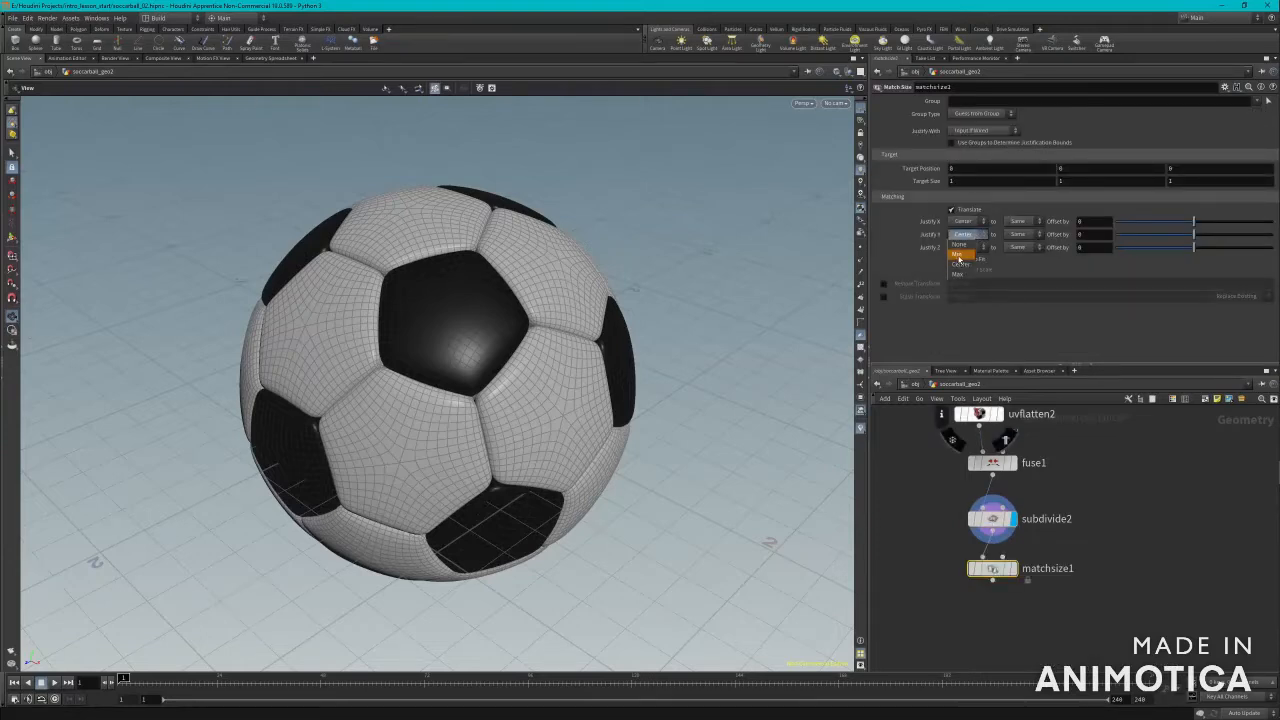
pyautogui.click(958, 255)
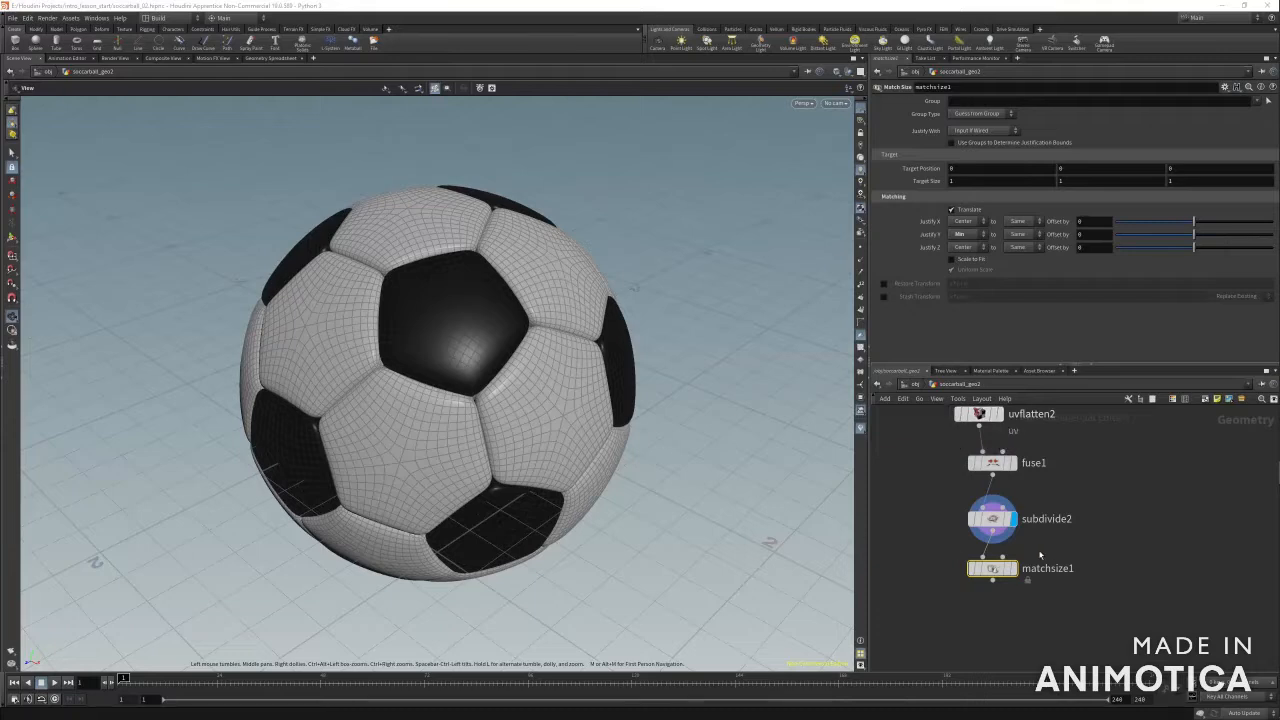
pyautogui.click(1013, 568)
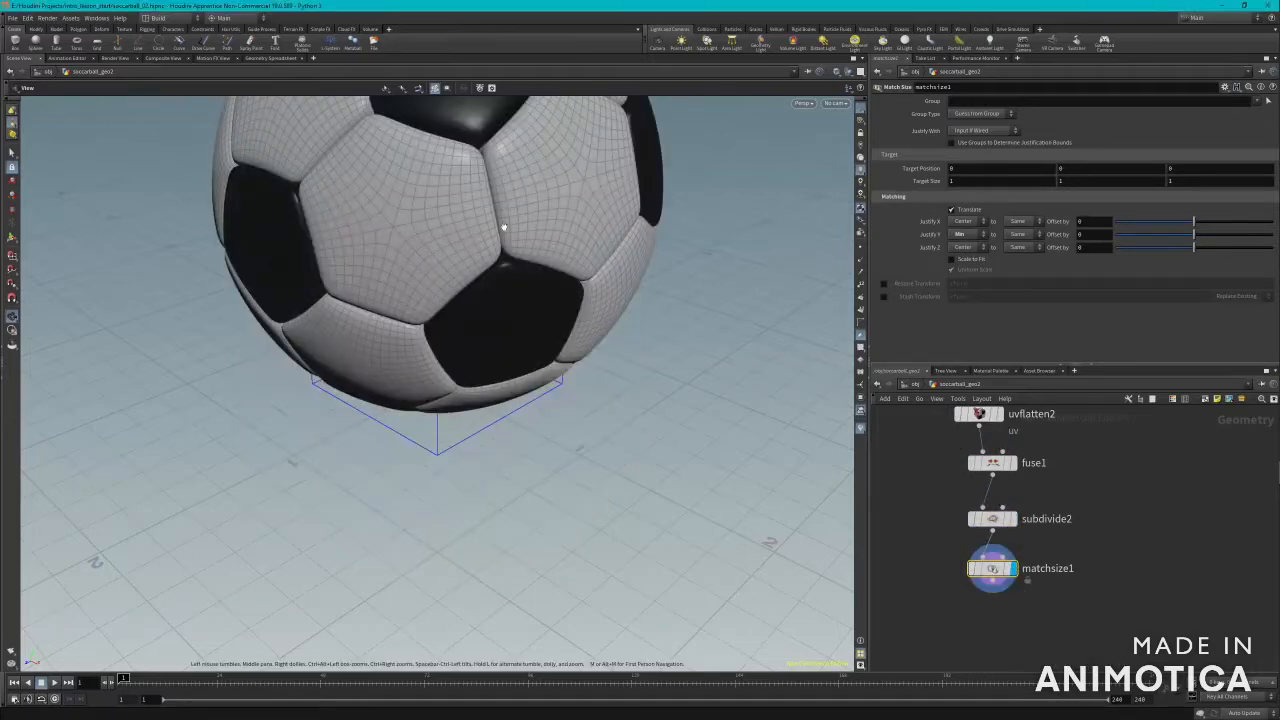
pyautogui.press('h')
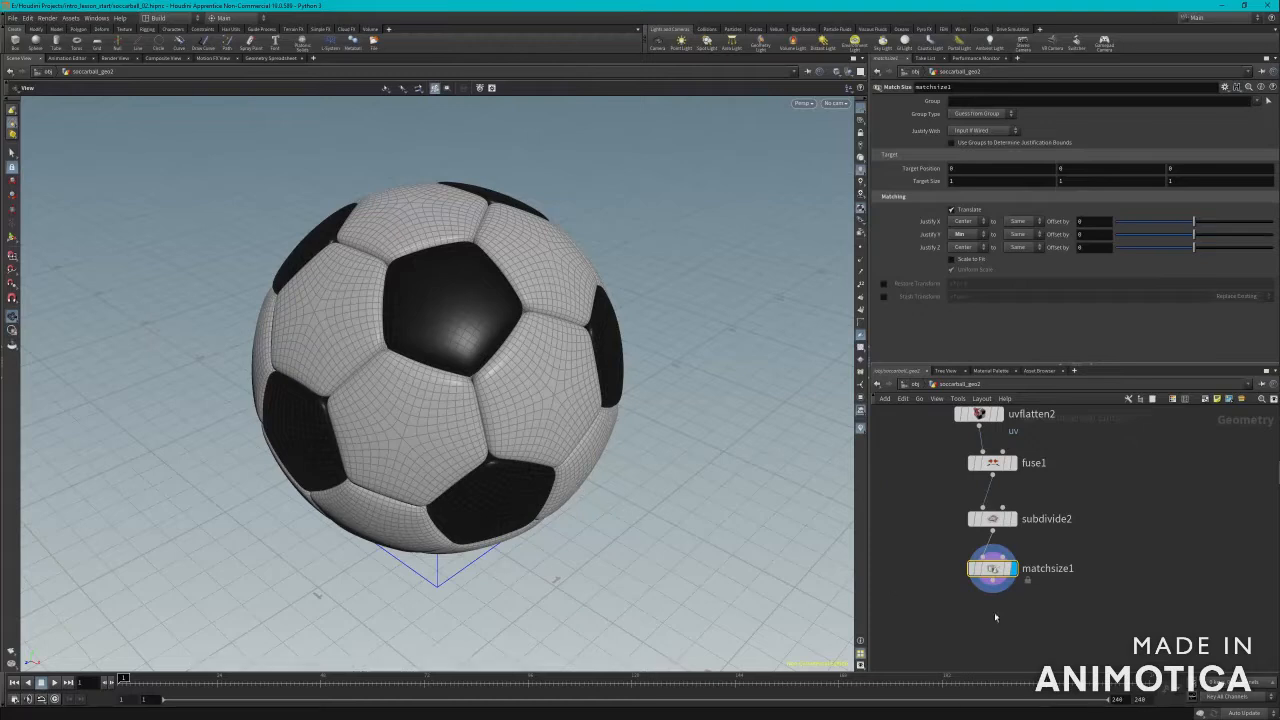
# Step: Add a Null node connected below matchsize1 and name it GEOMETRY_OUT
pyautogui.press('Tab')
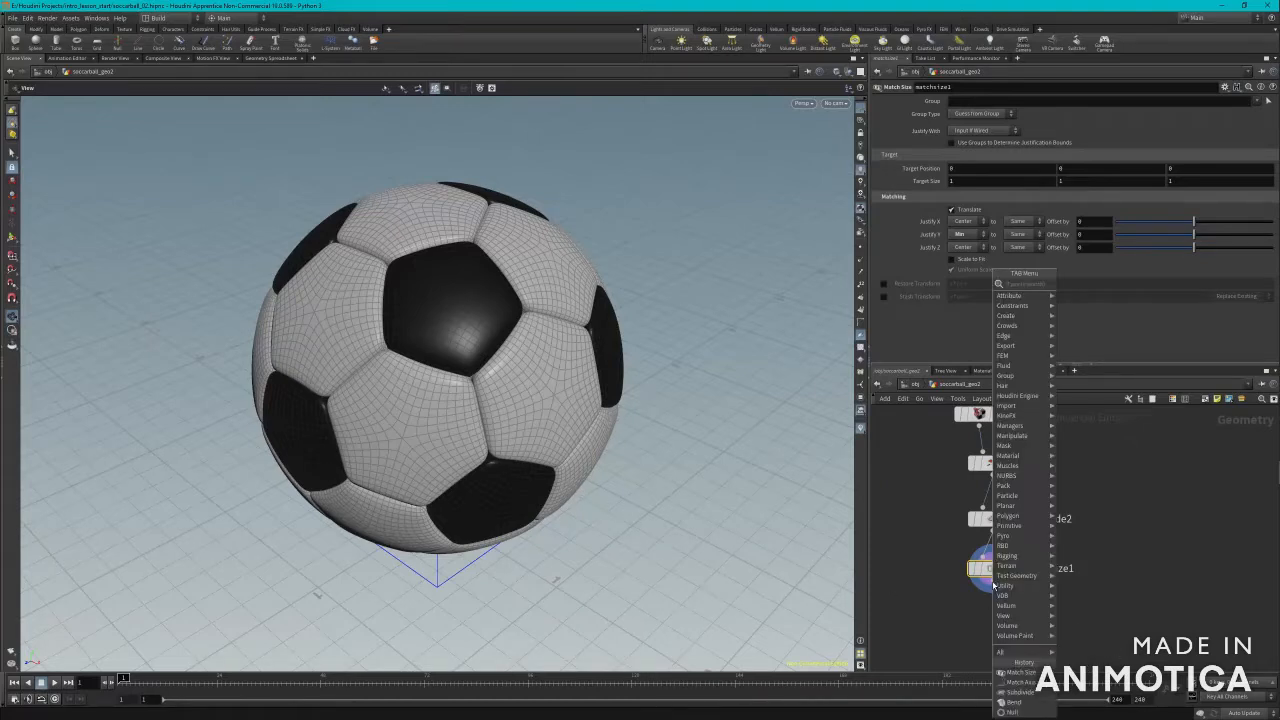
pyautogui.write('null')
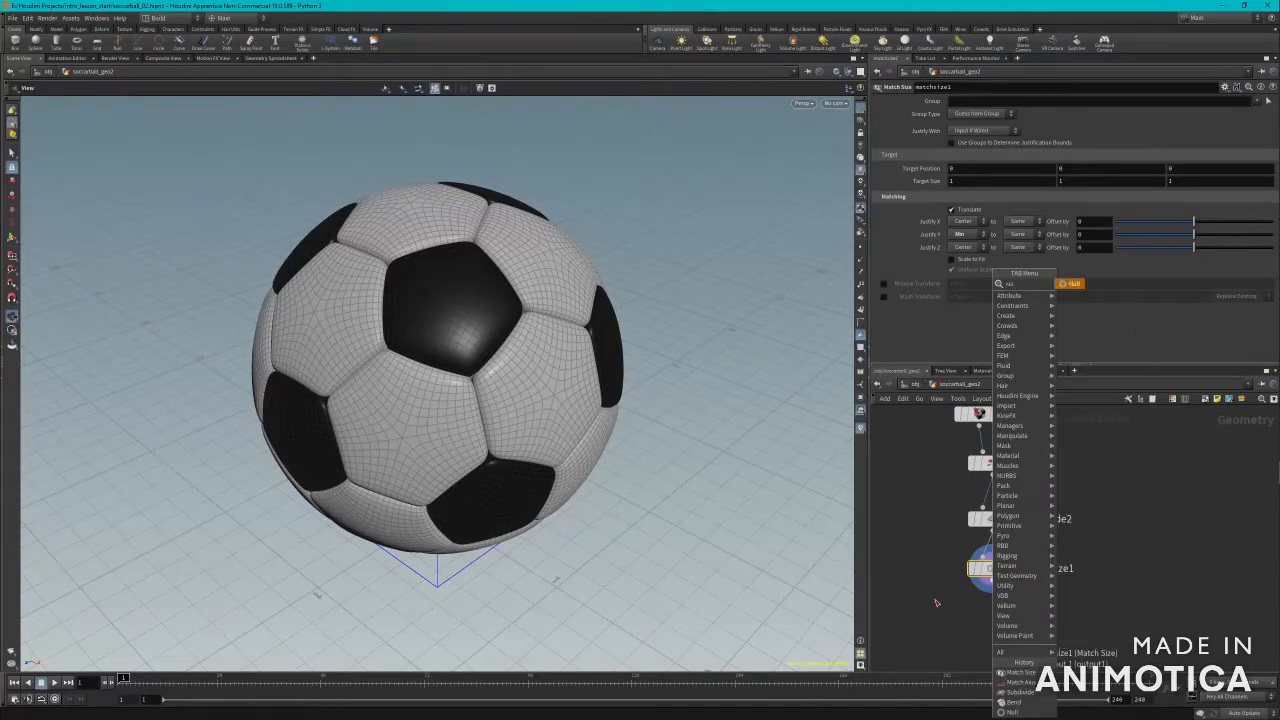
pyautogui.press('Return')
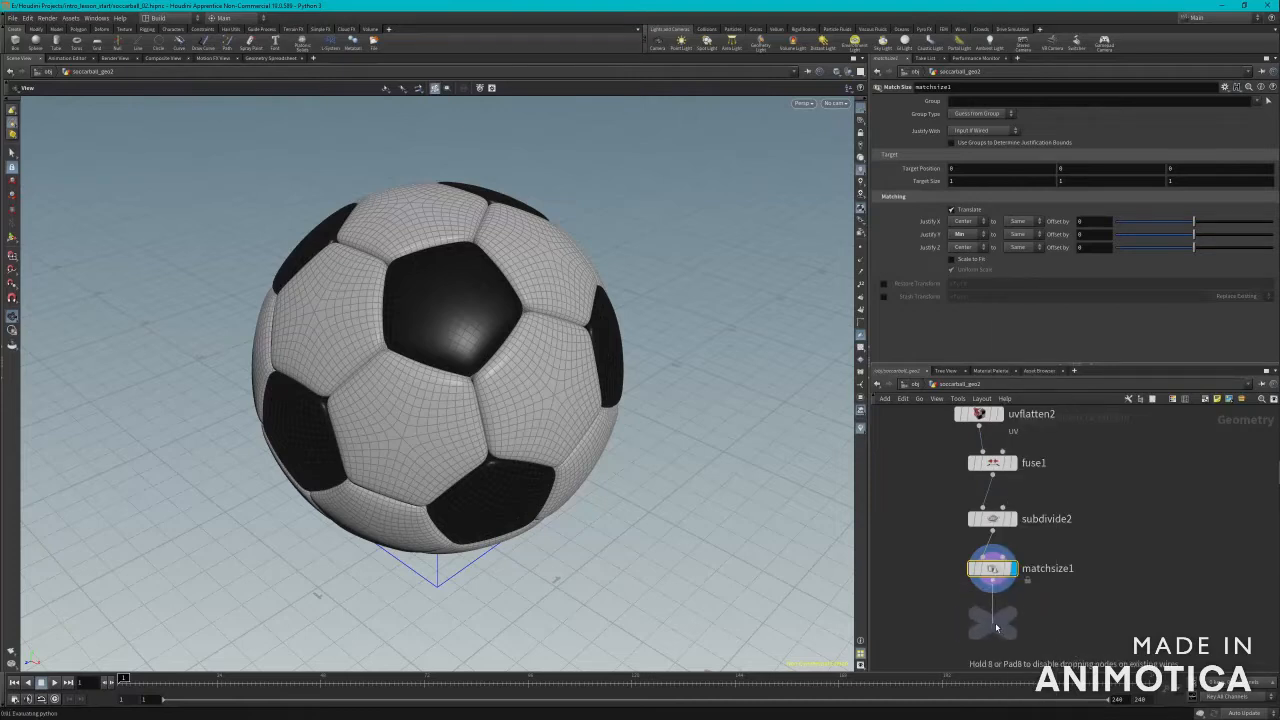
pyautogui.click(996, 627)
pyautogui.doubleClick(1024, 624)
pyautogui.write('GEOMETRY_OUT')
pyautogui.press('Return')
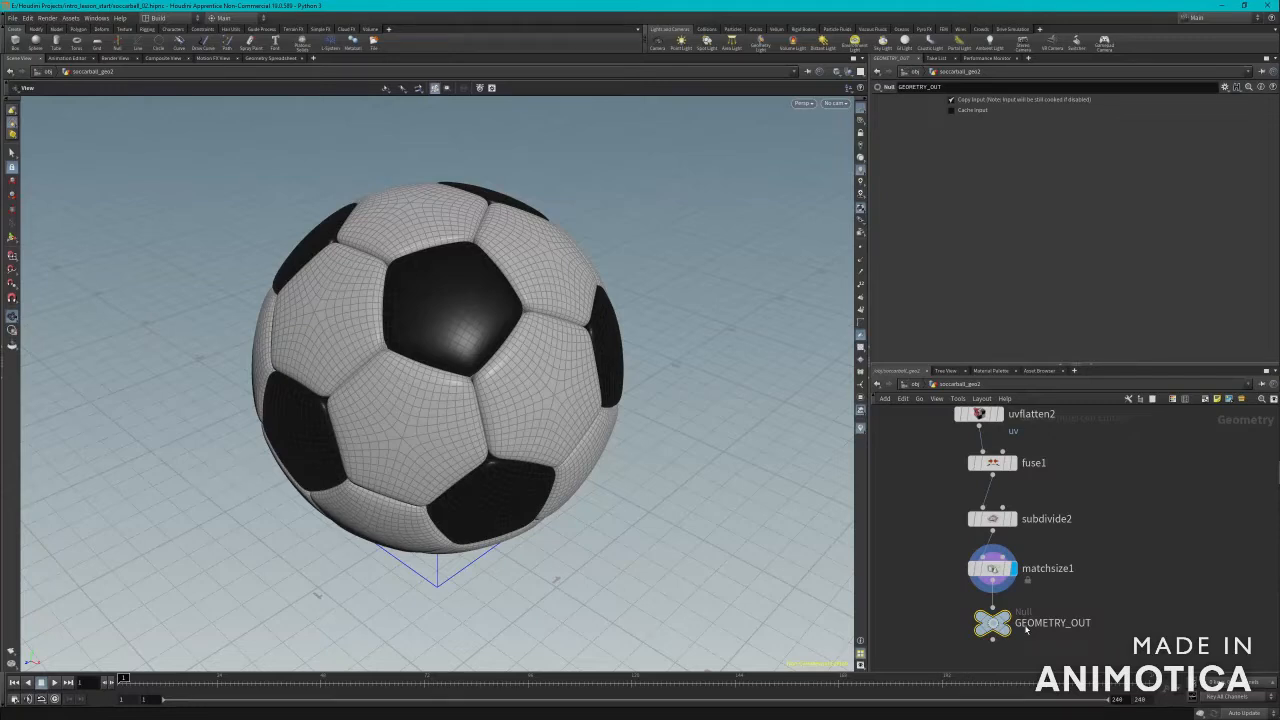
# Step: Turn on the display and render flags of the GEOMETRY_OUT null
pyautogui.moveTo(998, 623)
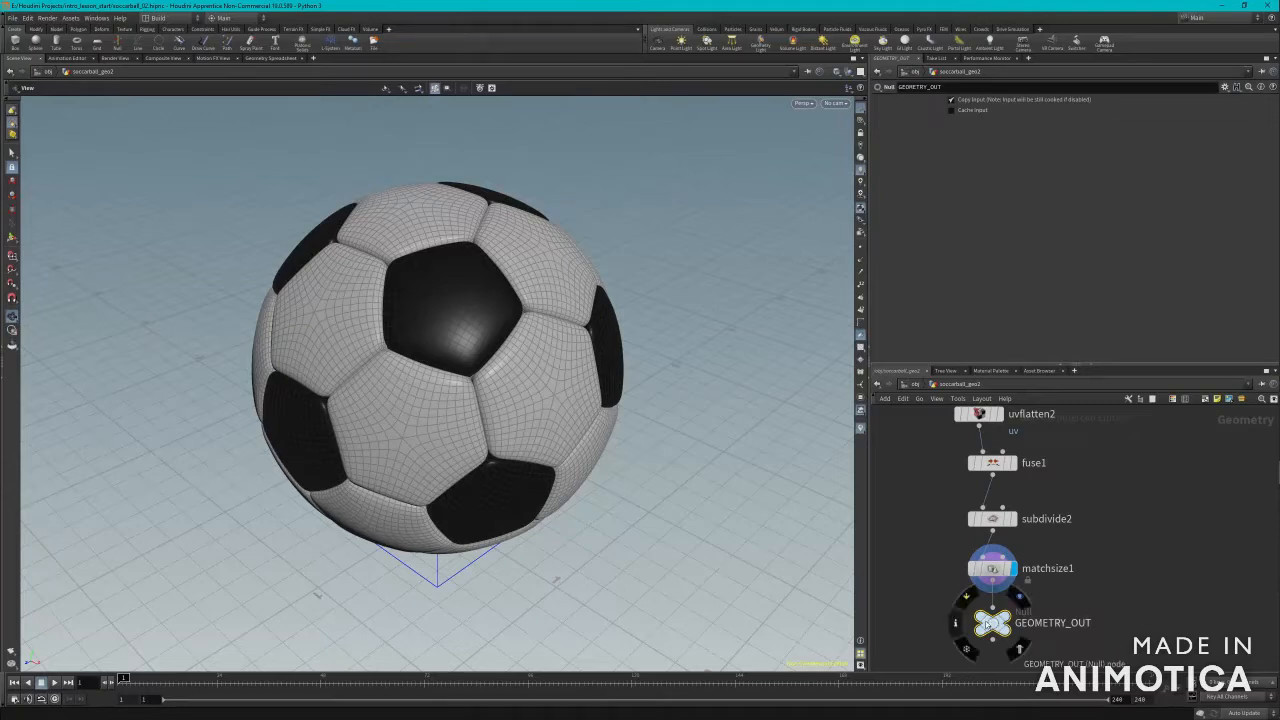
pyautogui.rightClick(998, 623)
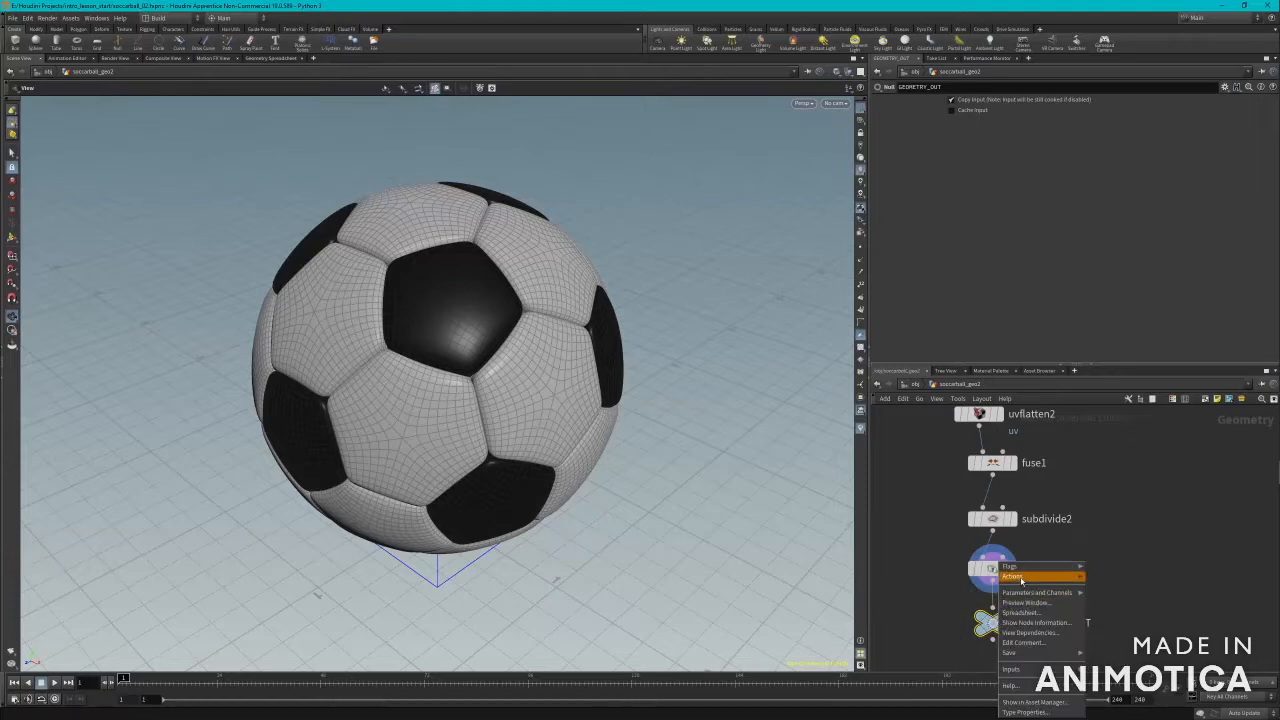
pyautogui.moveTo(1028, 571)
pyautogui.click(1113, 568)
pyautogui.middleClick(993, 625)
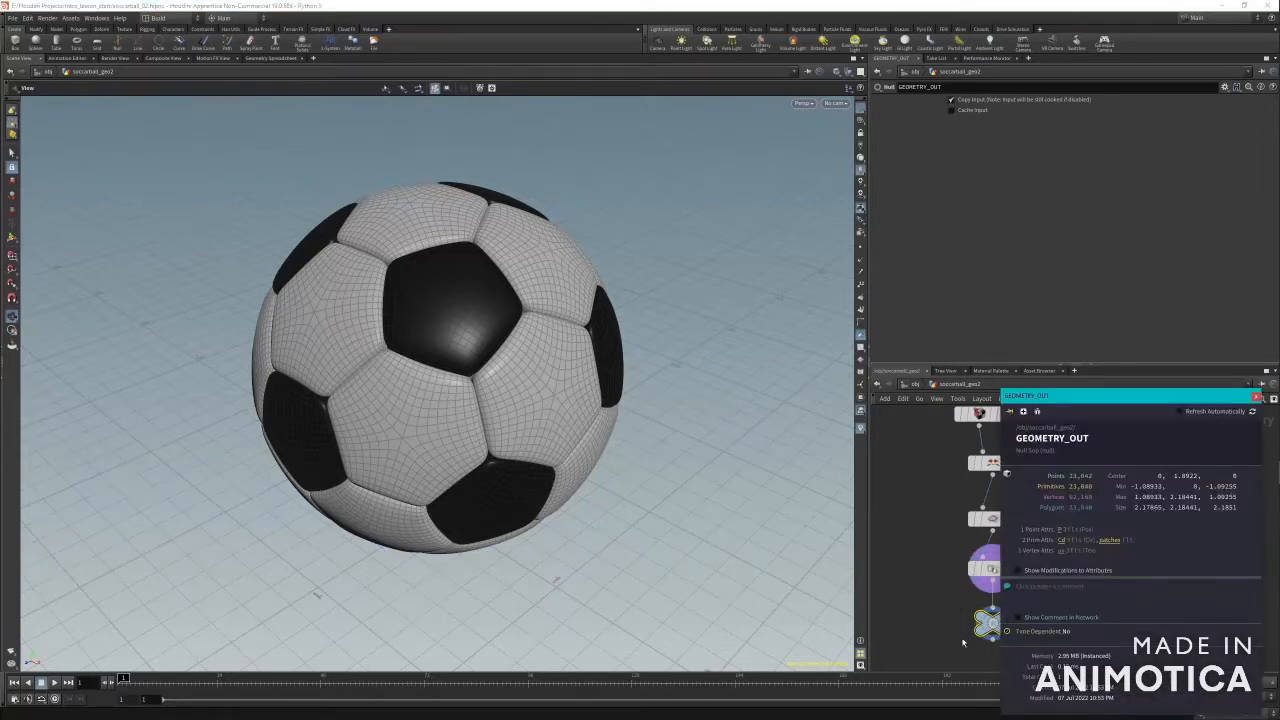
pyautogui.click(1256, 398)
pyautogui.rightClick(993, 566)
pyautogui.moveTo(1050, 570)
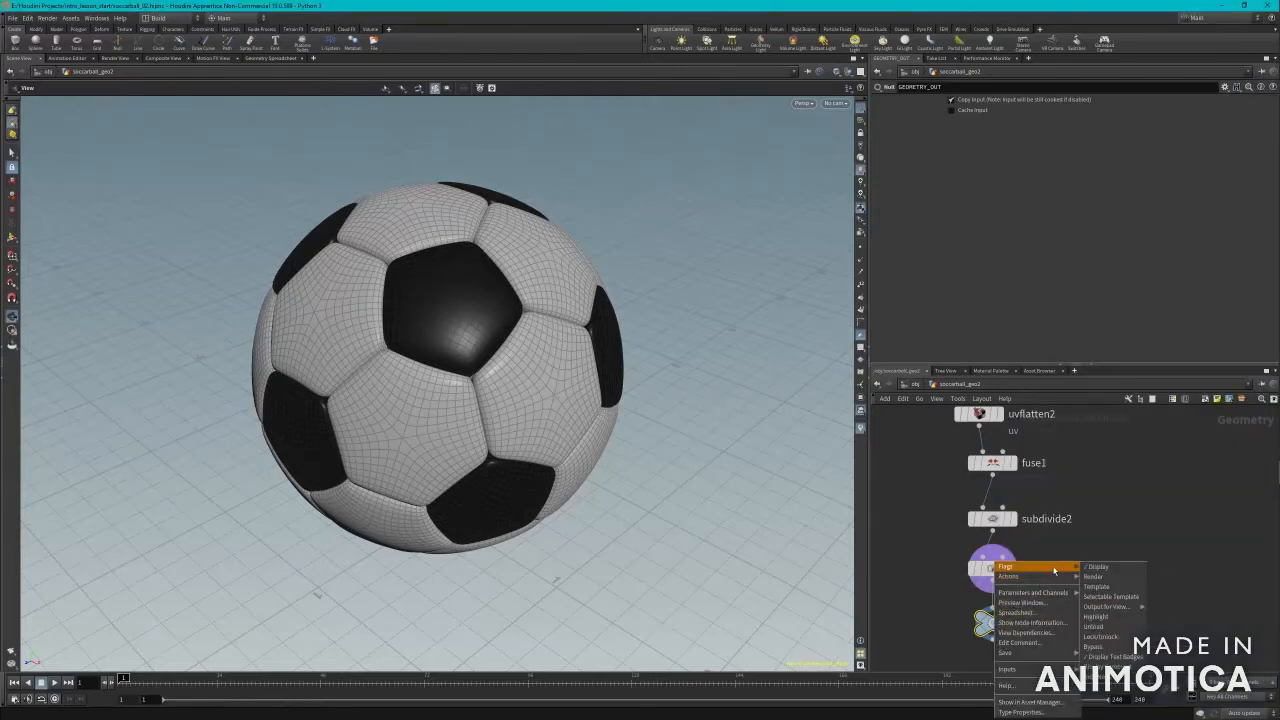
pyautogui.click(1093, 577)
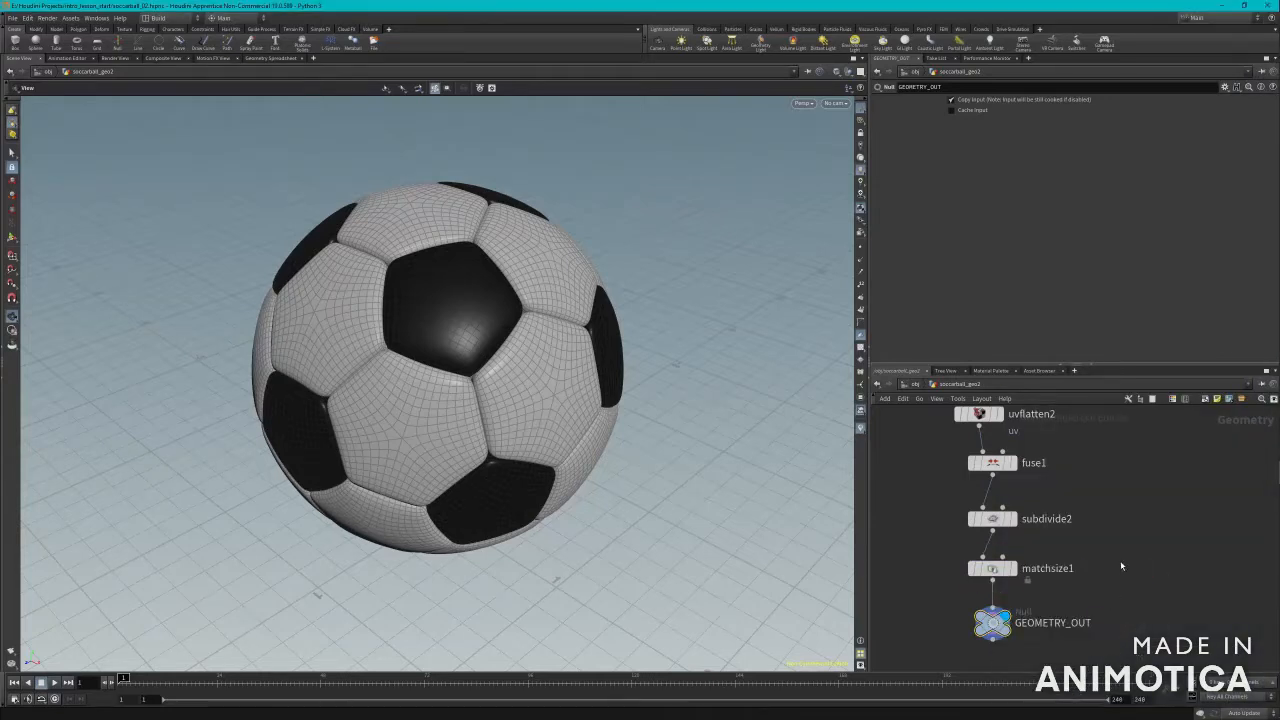
# Step: Leave the soccer ball geometry network, change the desktop to Solaris and go to the stage network
pyautogui.press('u')
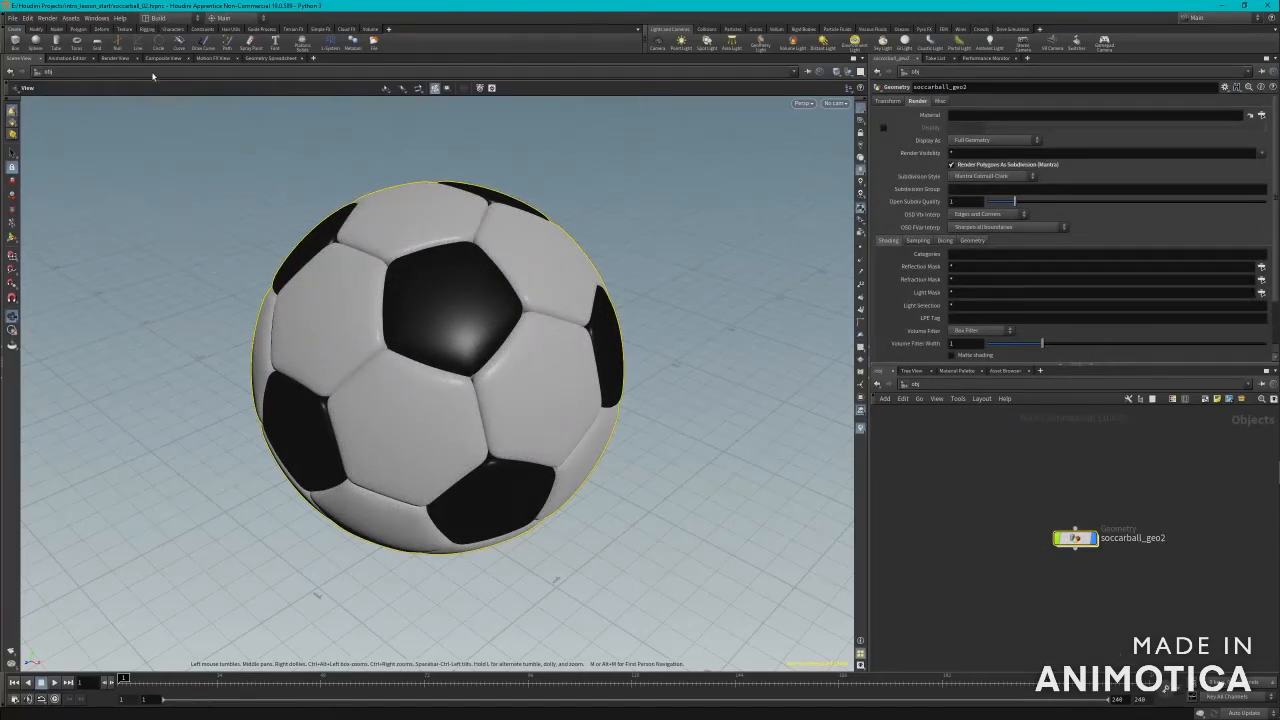
pyautogui.click(163, 22)
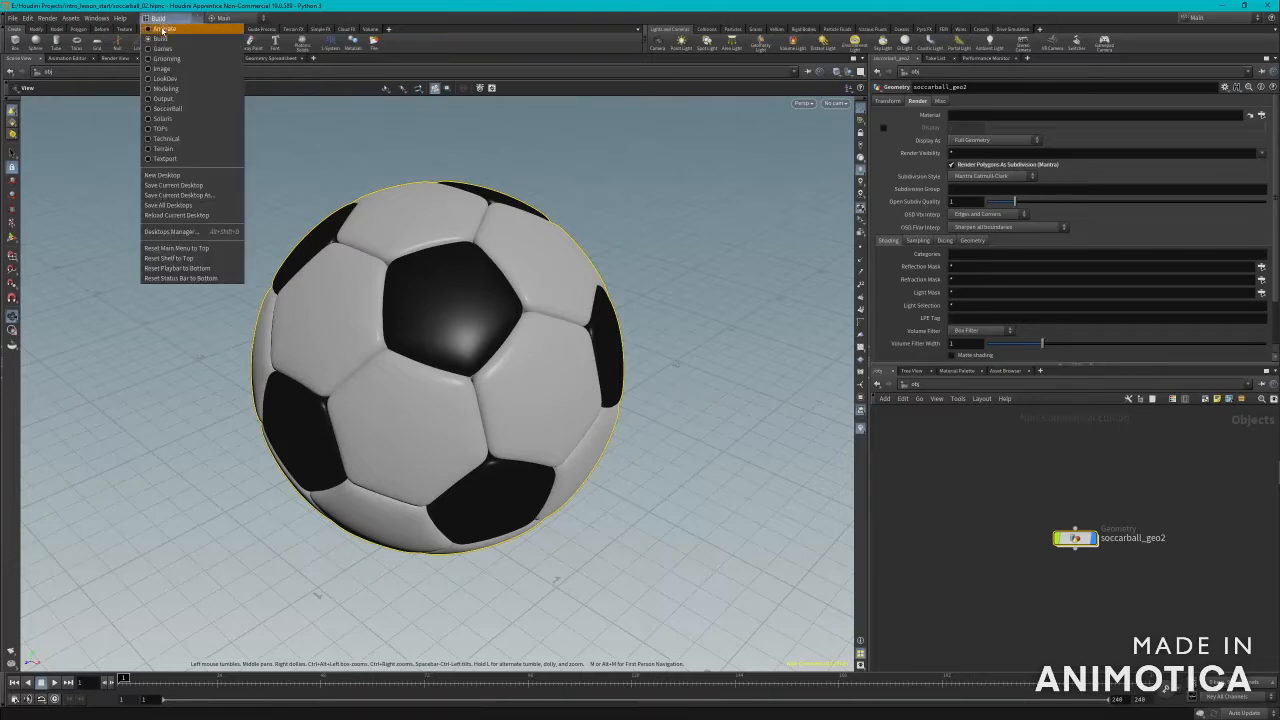
pyautogui.click(165, 118)
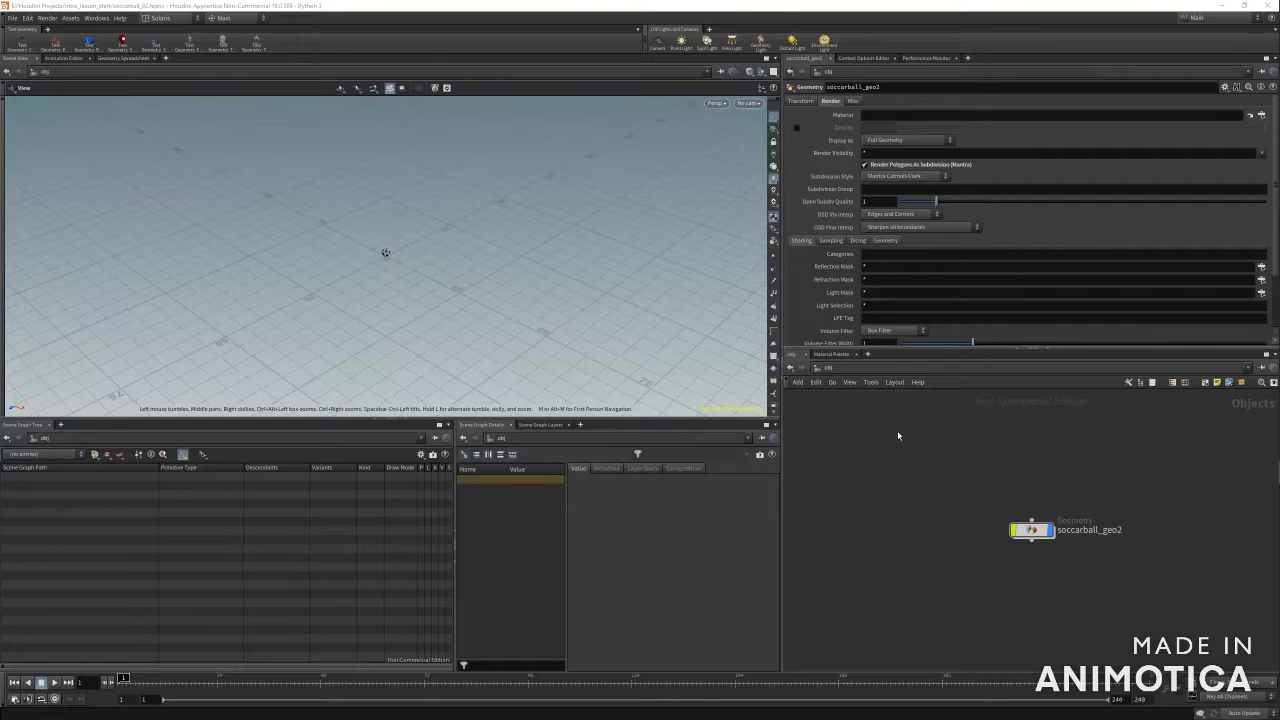
pyautogui.click(848, 369)
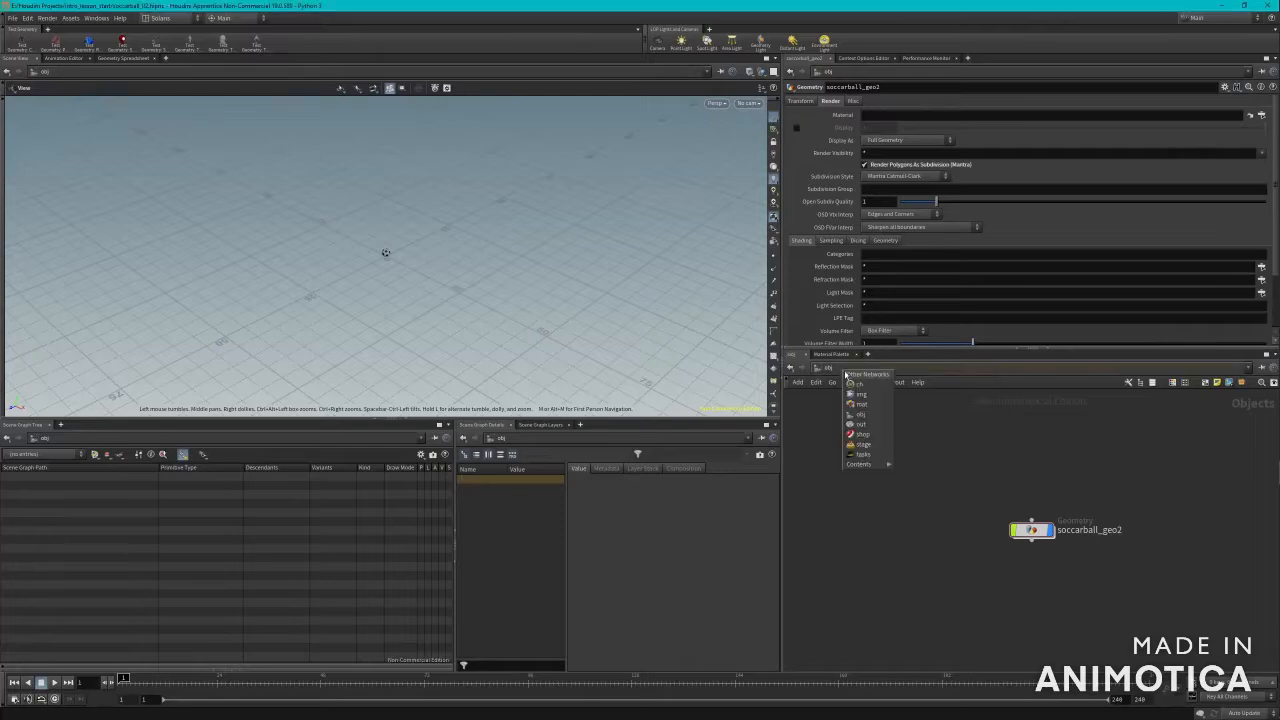
pyautogui.click(863, 445)
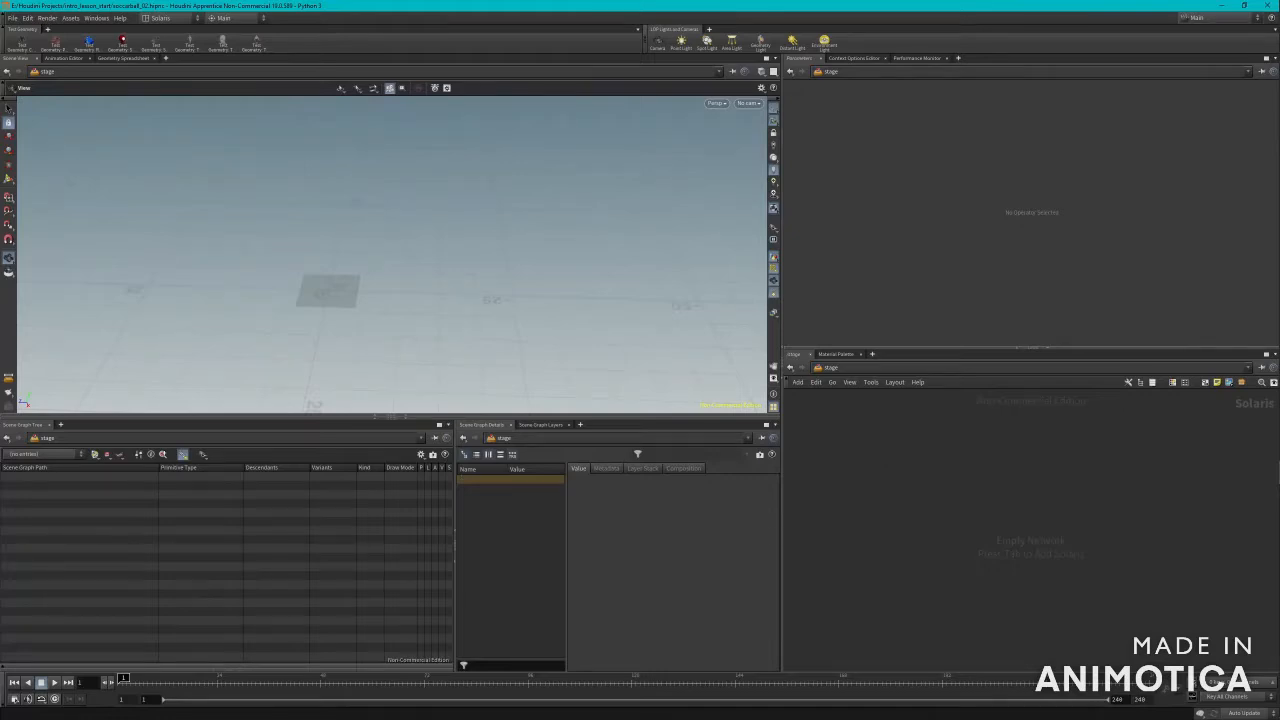
# Step: Add a Scene Import node to the empty stage network
pyautogui.press('Tab')
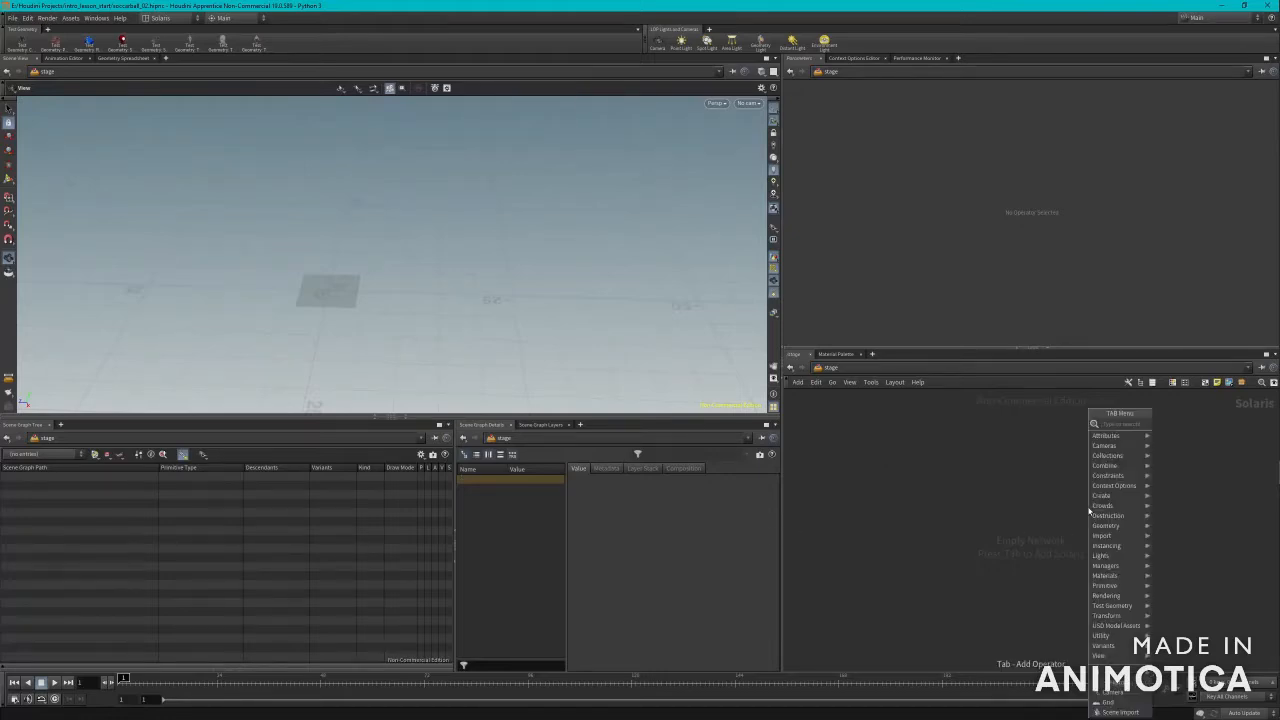
pyautogui.write('scene im')
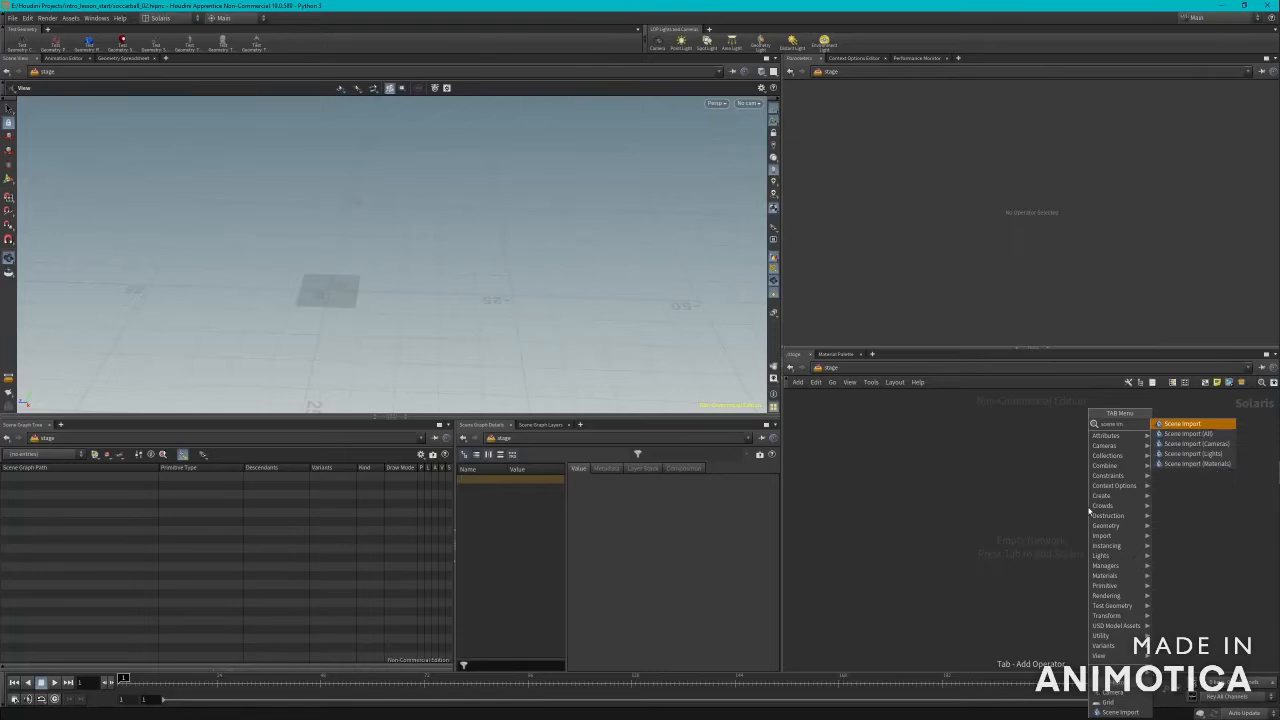
pyautogui.press('Return')
pyautogui.click(1043, 507)
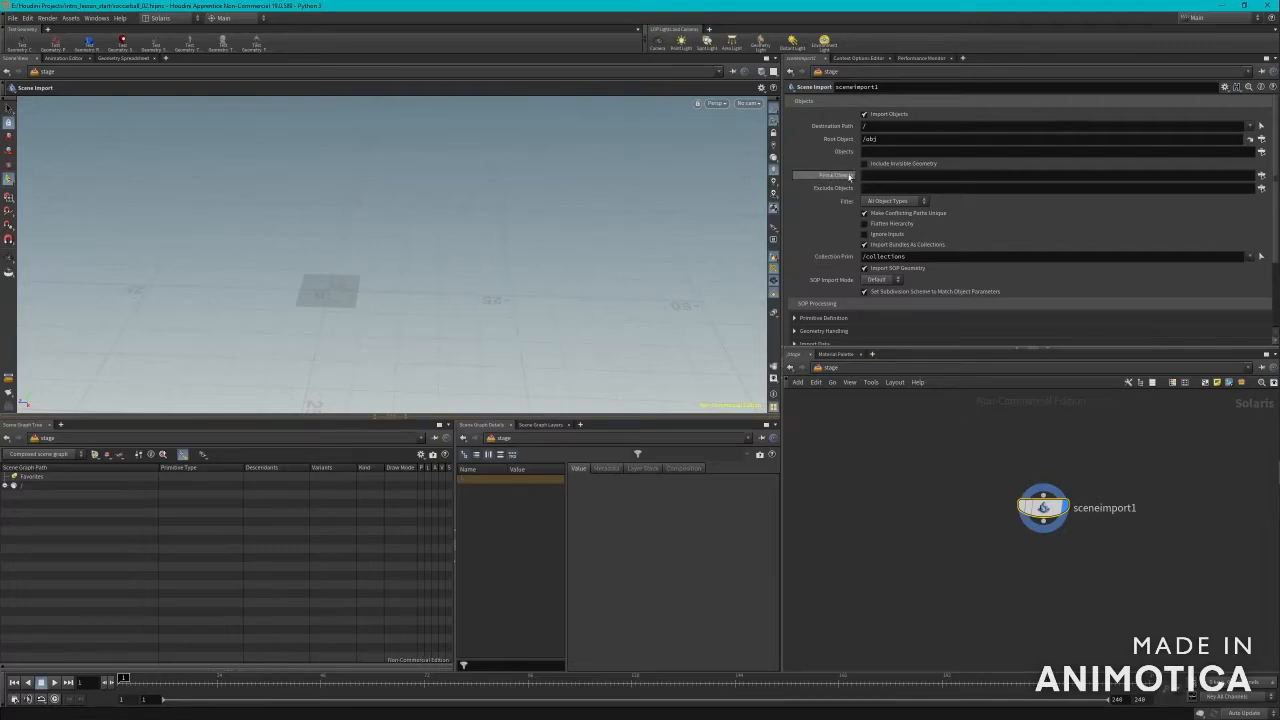
# Step: Set the Scene Import node's Force Objects to /obj/soccarball_geo2 and frame the imported ball
pyautogui.click(1261, 174)
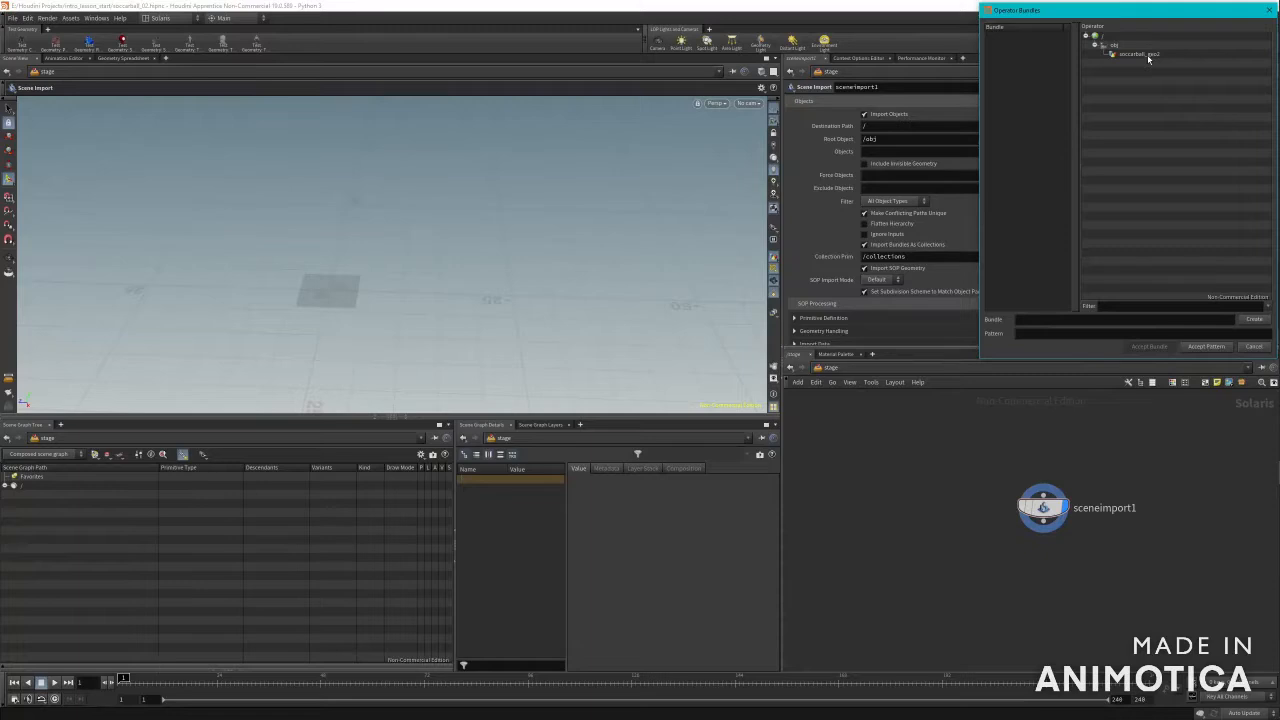
pyautogui.click(1147, 56)
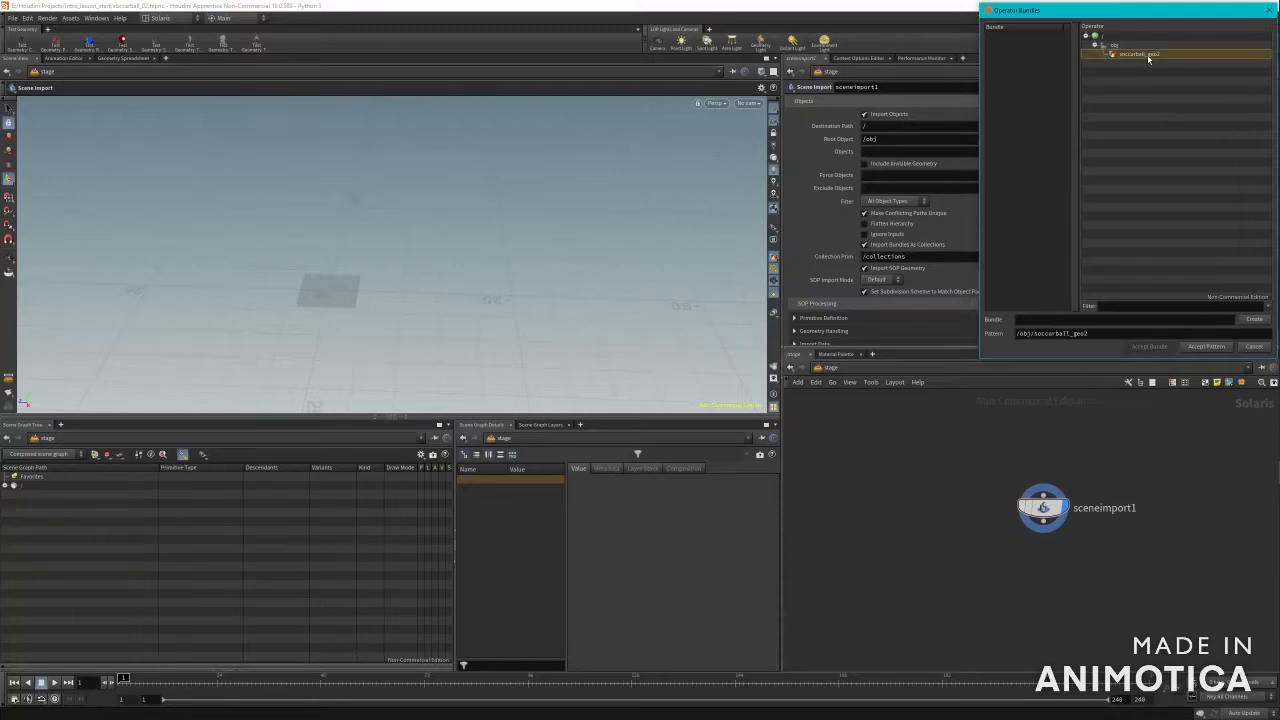
pyautogui.click(1204, 346)
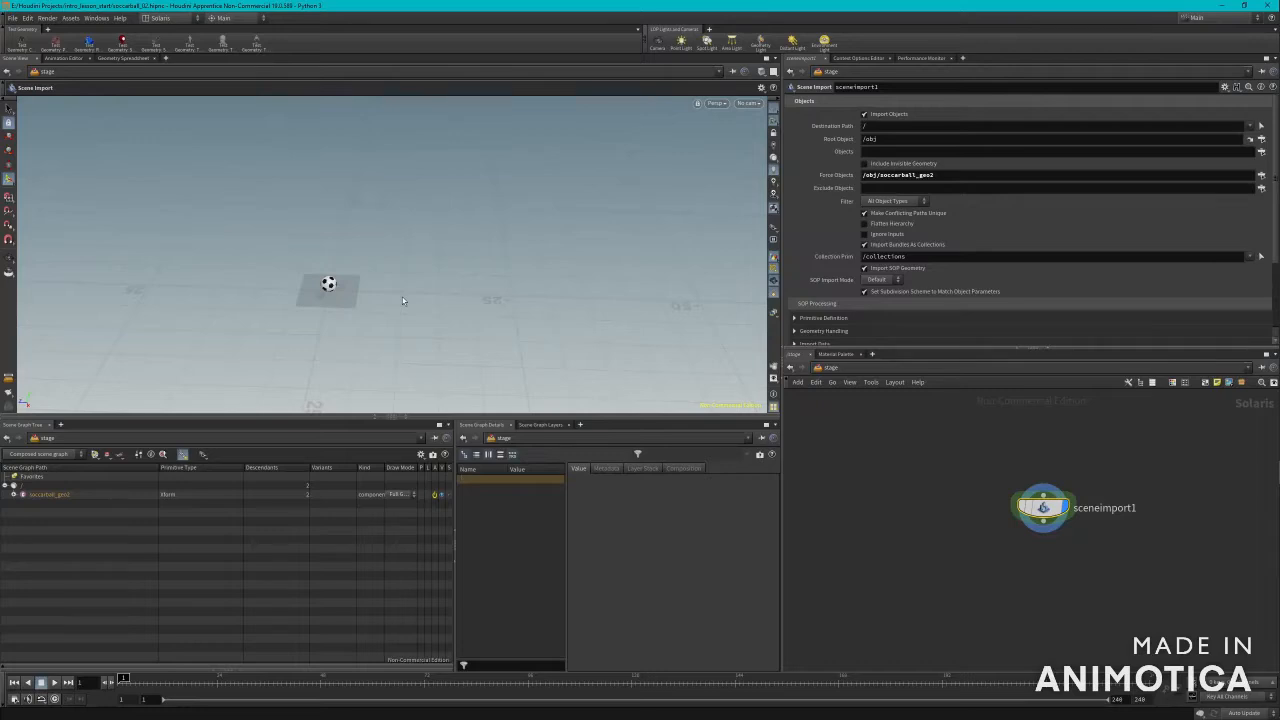
pyautogui.hotkey('space', 'h')
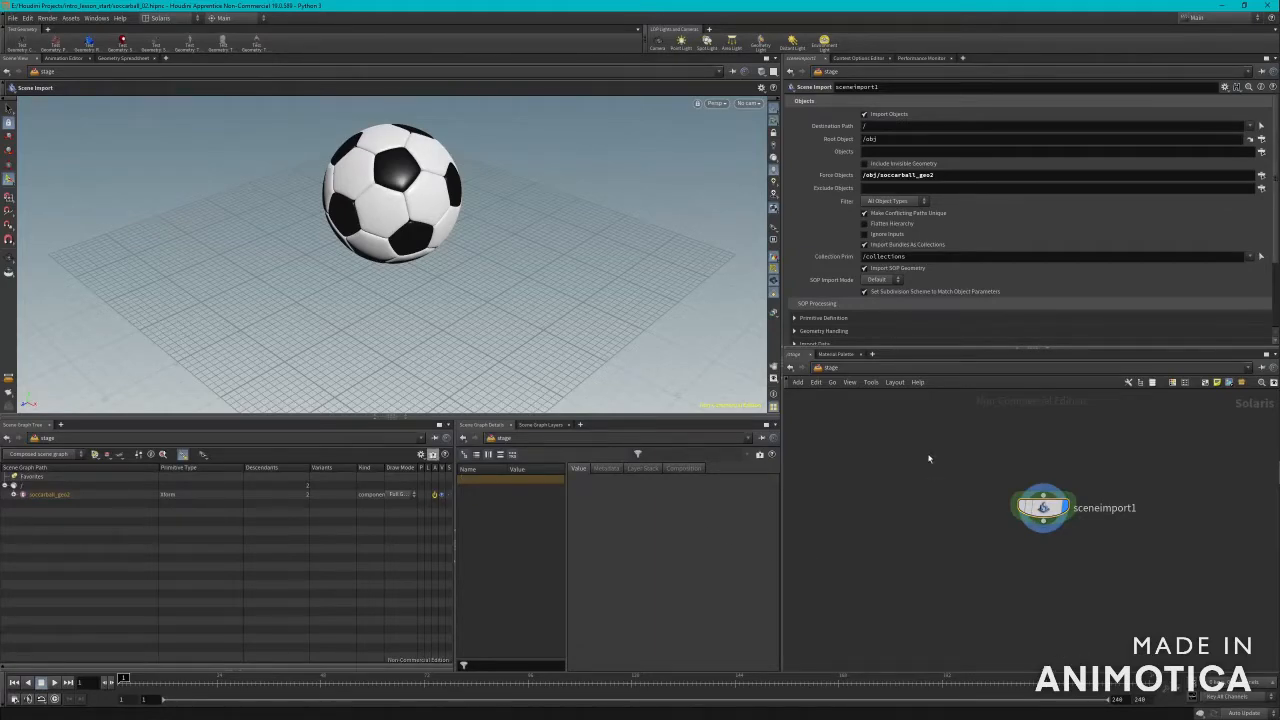
# Step: Add a Grid node to the stage network, placed unconnected above sceneimport1
pyautogui.press('Tab')
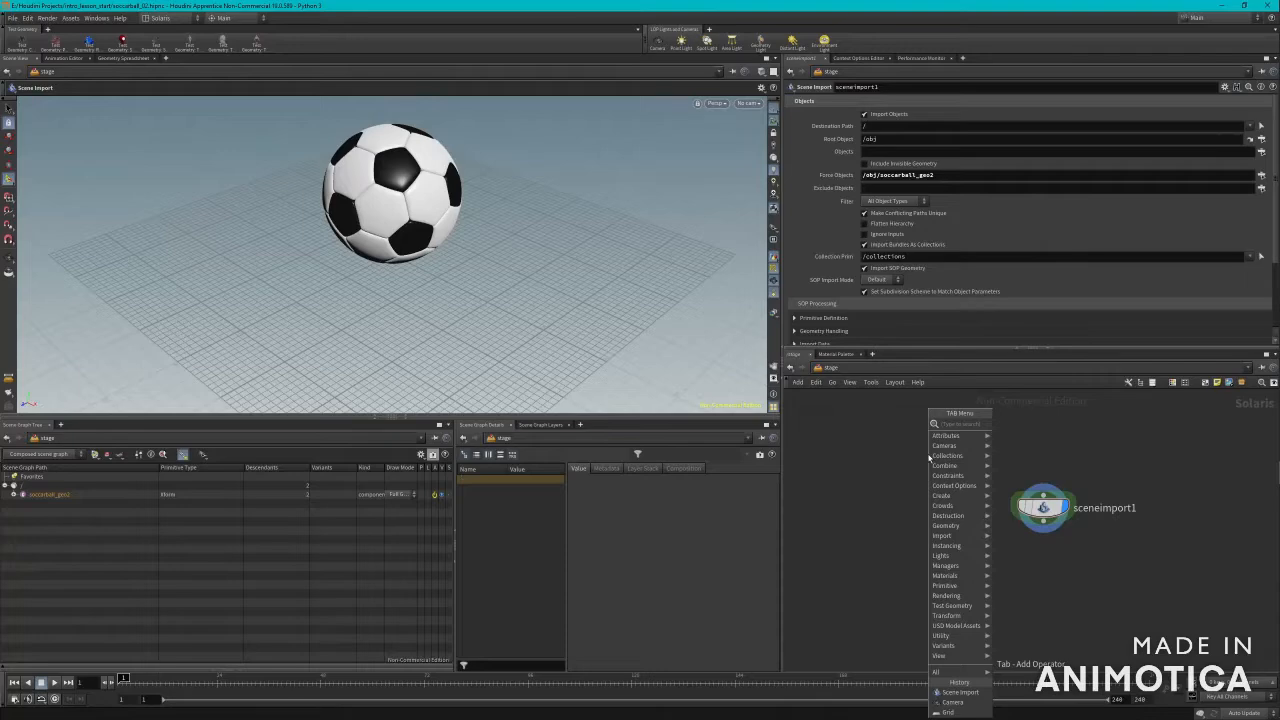
pyautogui.write('grid')
pyautogui.press('Return')
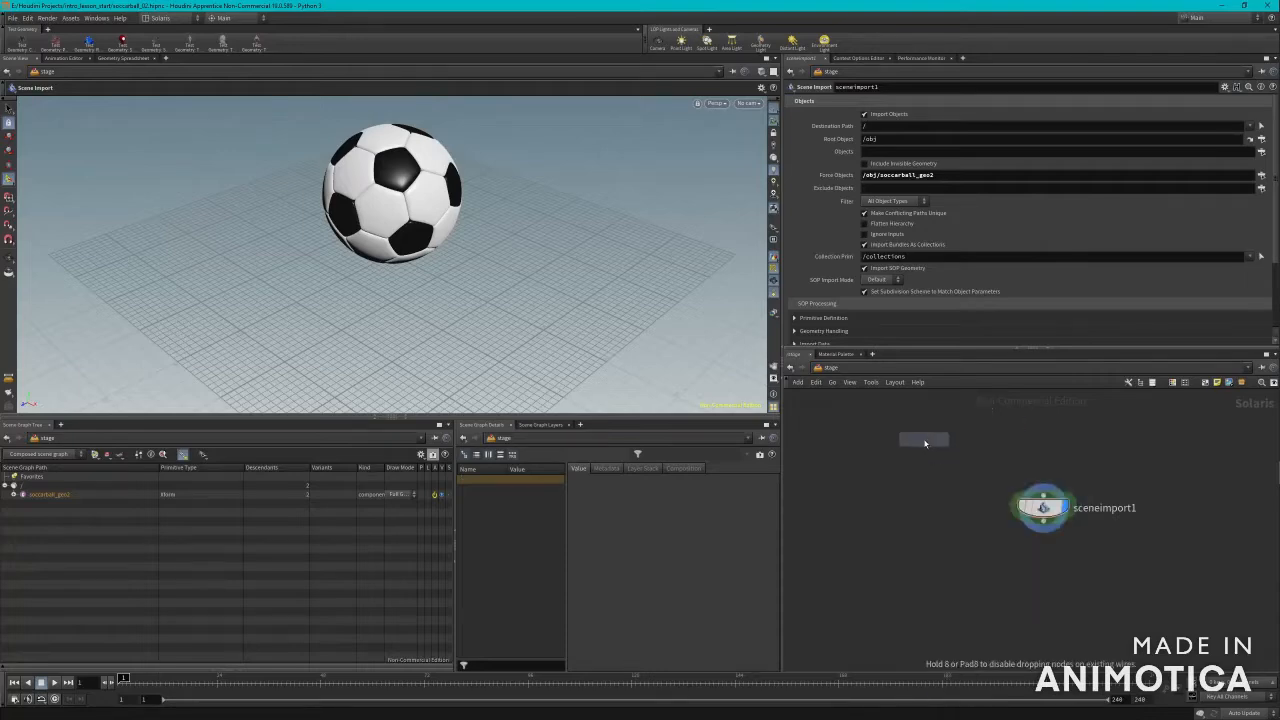
pyautogui.click(1045, 435)
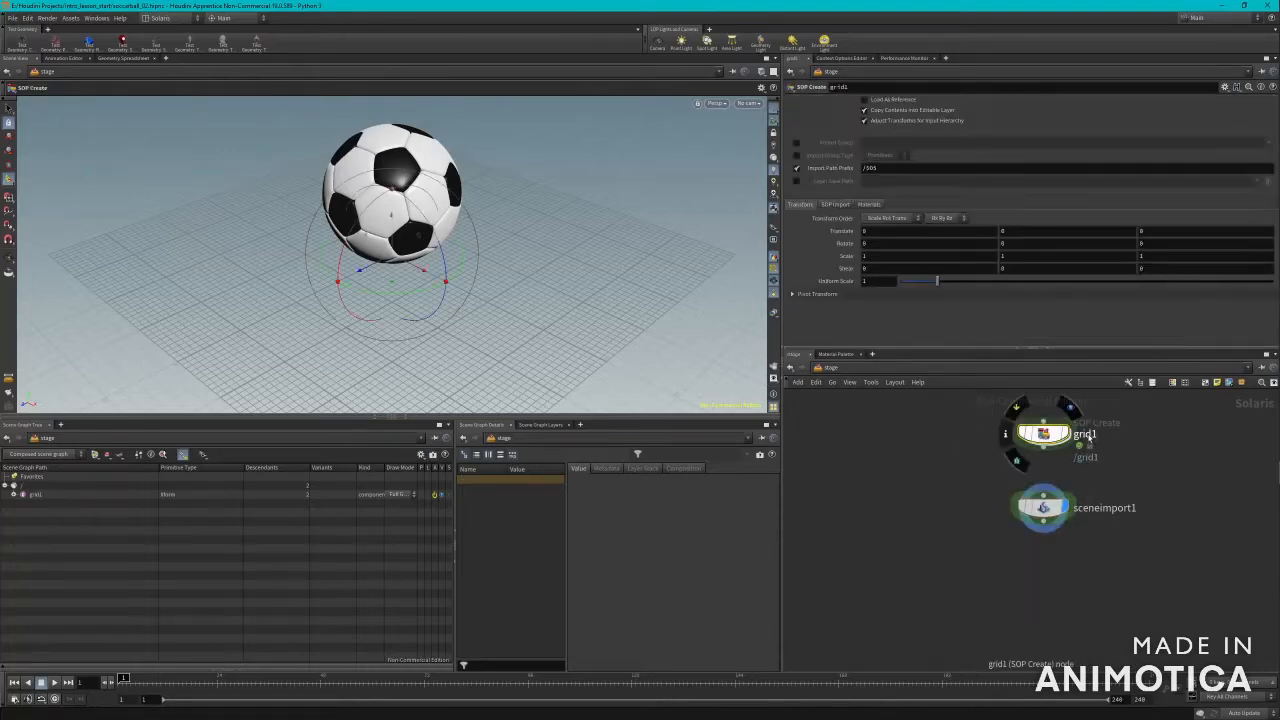
# Step: Rename the new grid node as backdrop
pyautogui.doubleClick(1086, 435)
pyautogui.press('BackSpace')
pyautogui.press('BackSpace')
pyautogui.press('BackSpace')
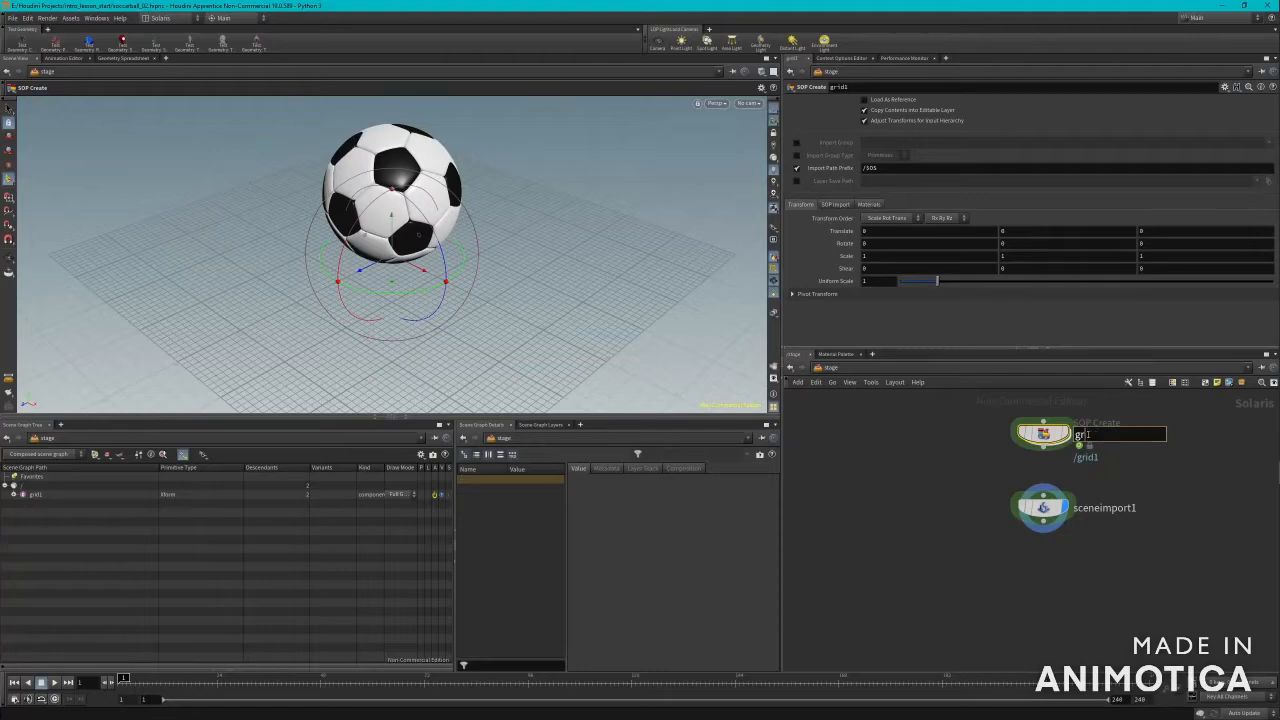
pyautogui.write('backdrop')
pyautogui.press('Return')
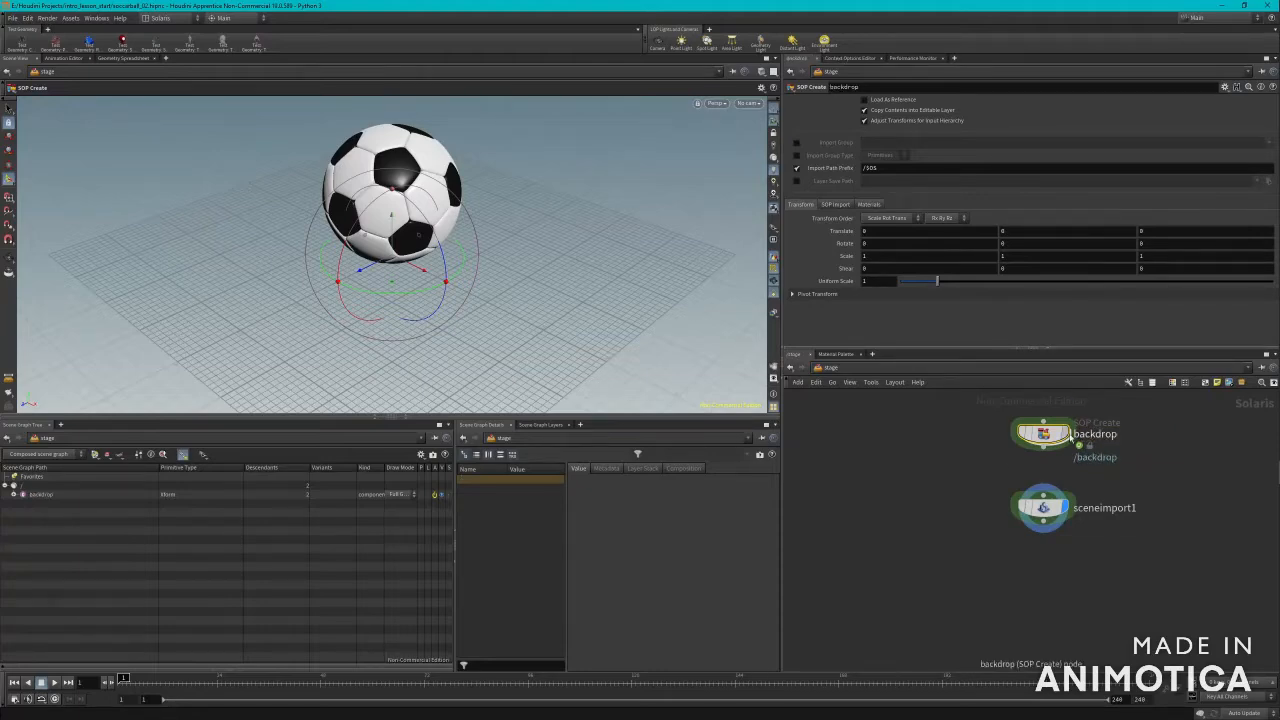
# Step: Open the backdrop node's geometry network and set the grid's size to 80 by 80
pyautogui.doubleClick(1045, 433)
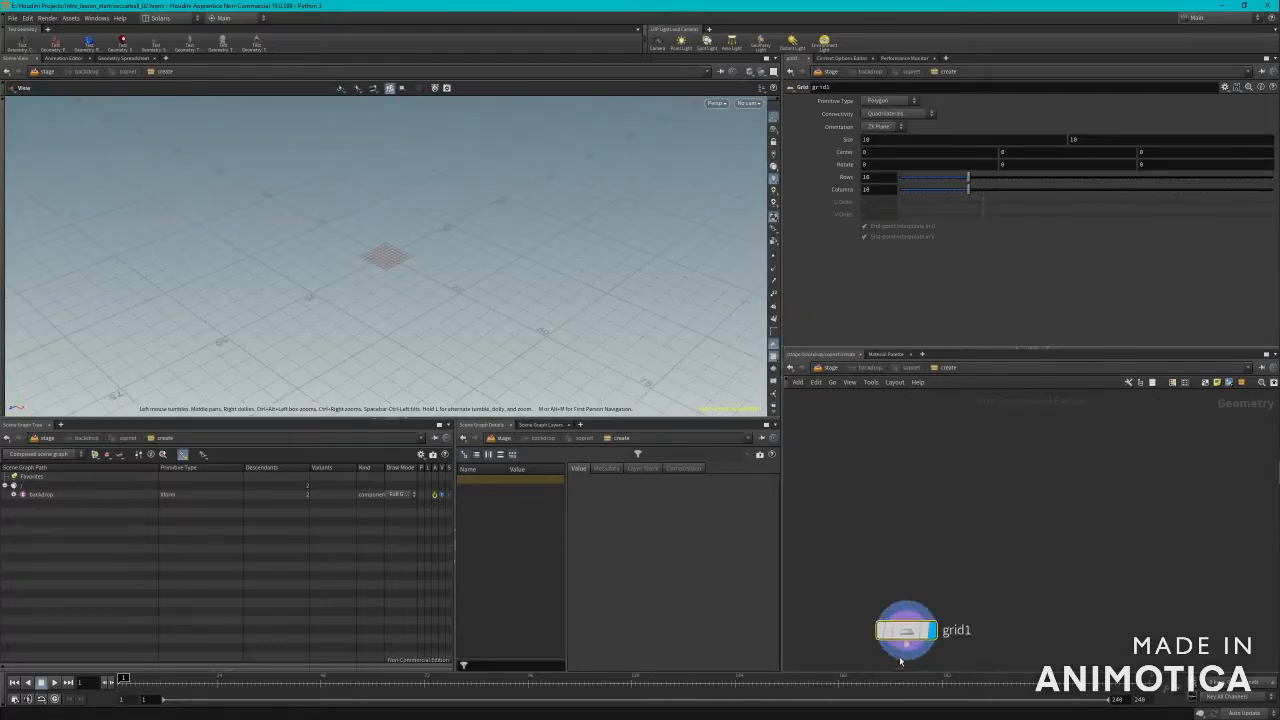
pyautogui.click(921, 139)
pyautogui.press('BackSpace')
pyautogui.write('80')
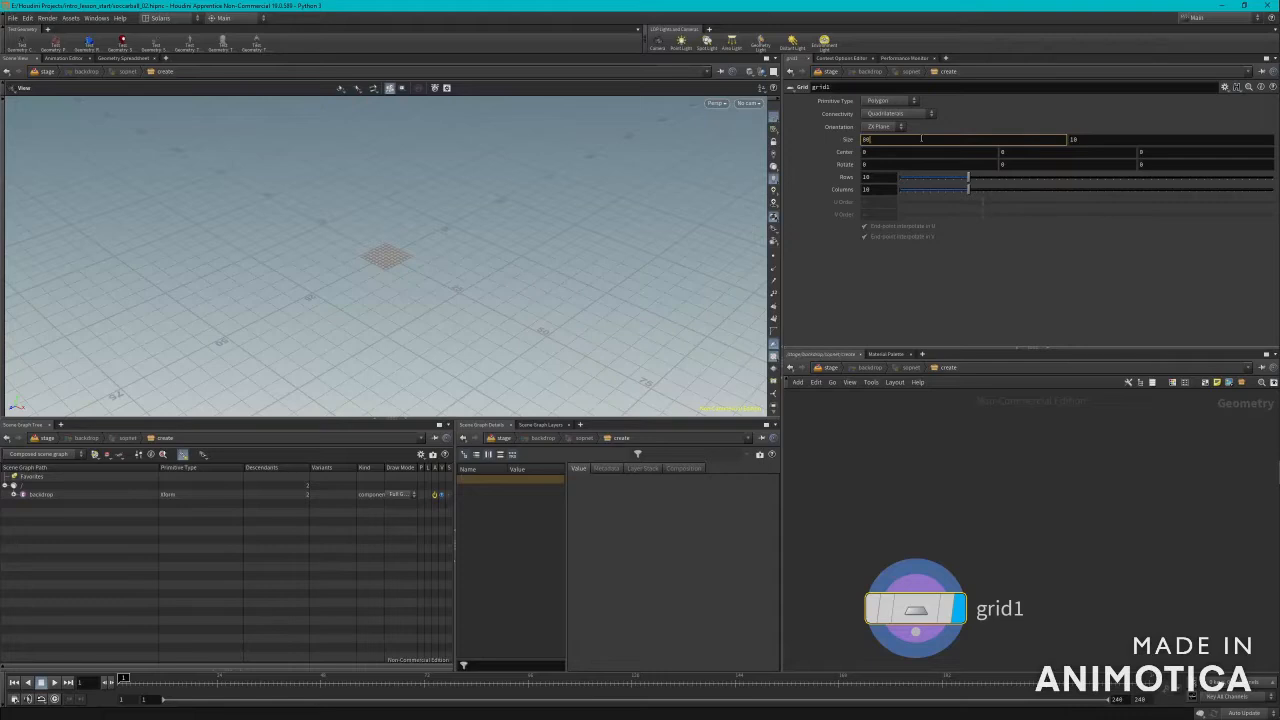
pyautogui.press('Return')
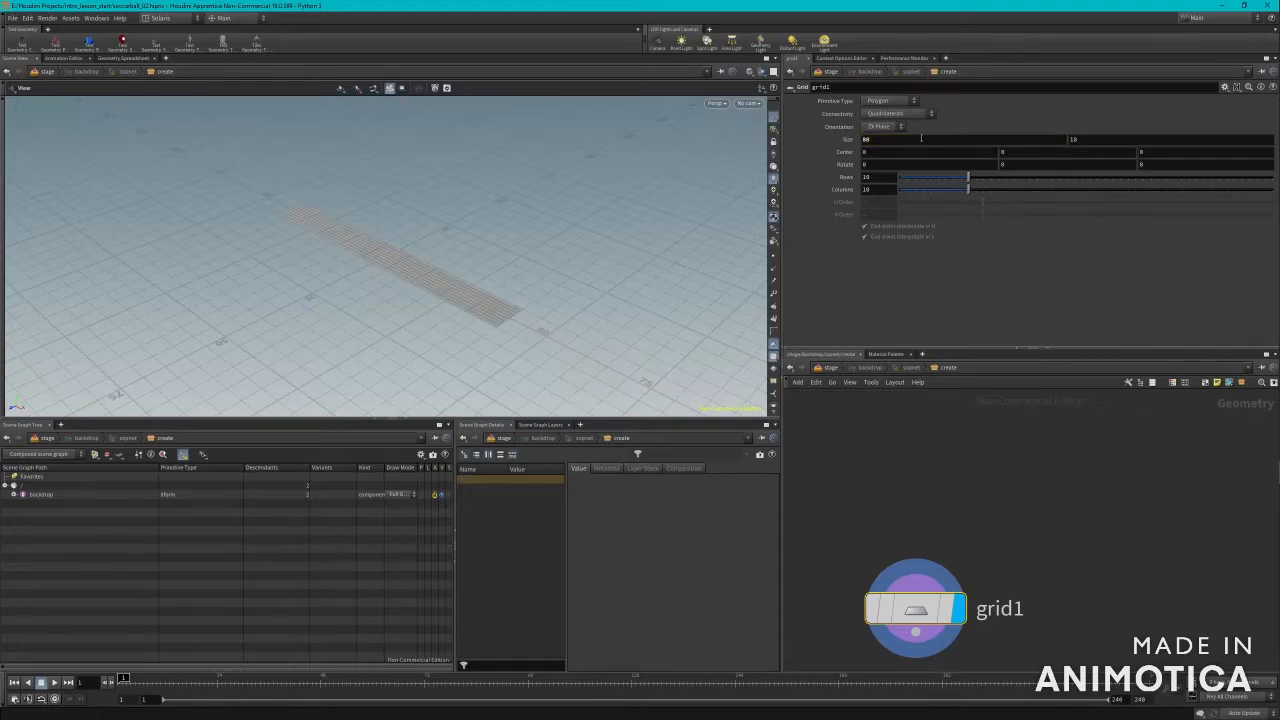
pyautogui.click(1095, 140)
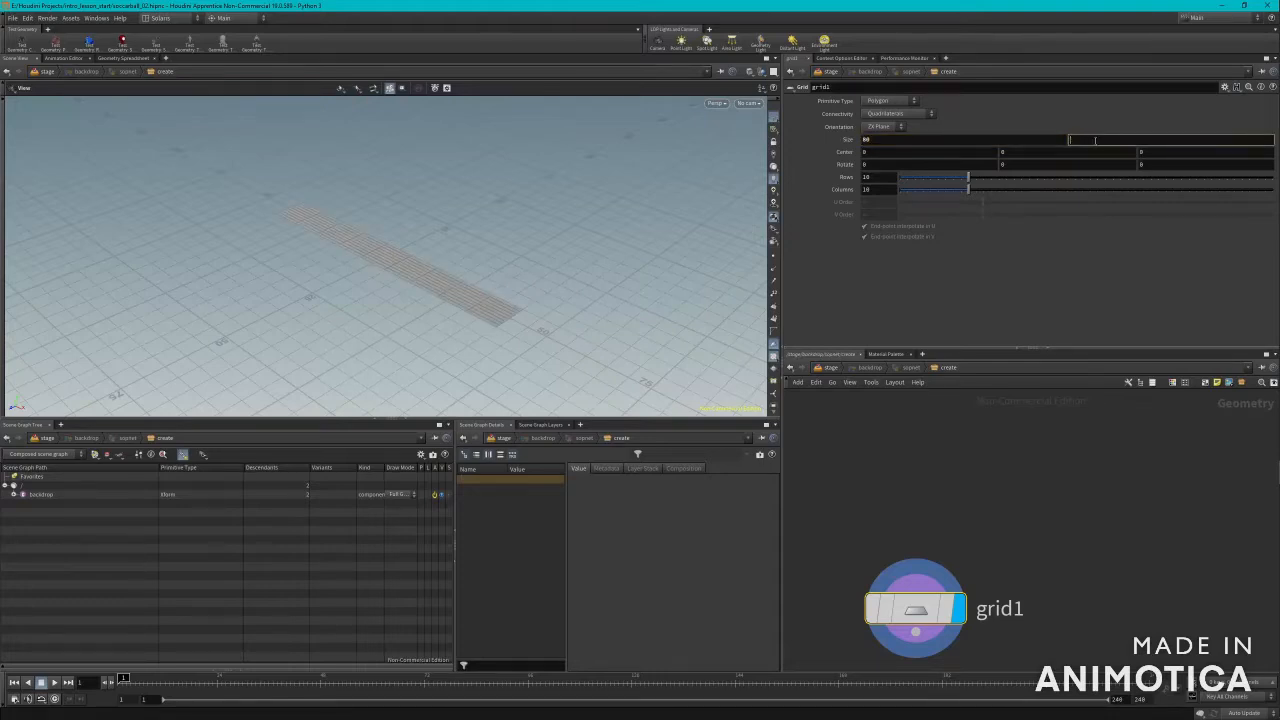
pyautogui.write('80')
pyautogui.press('Return')
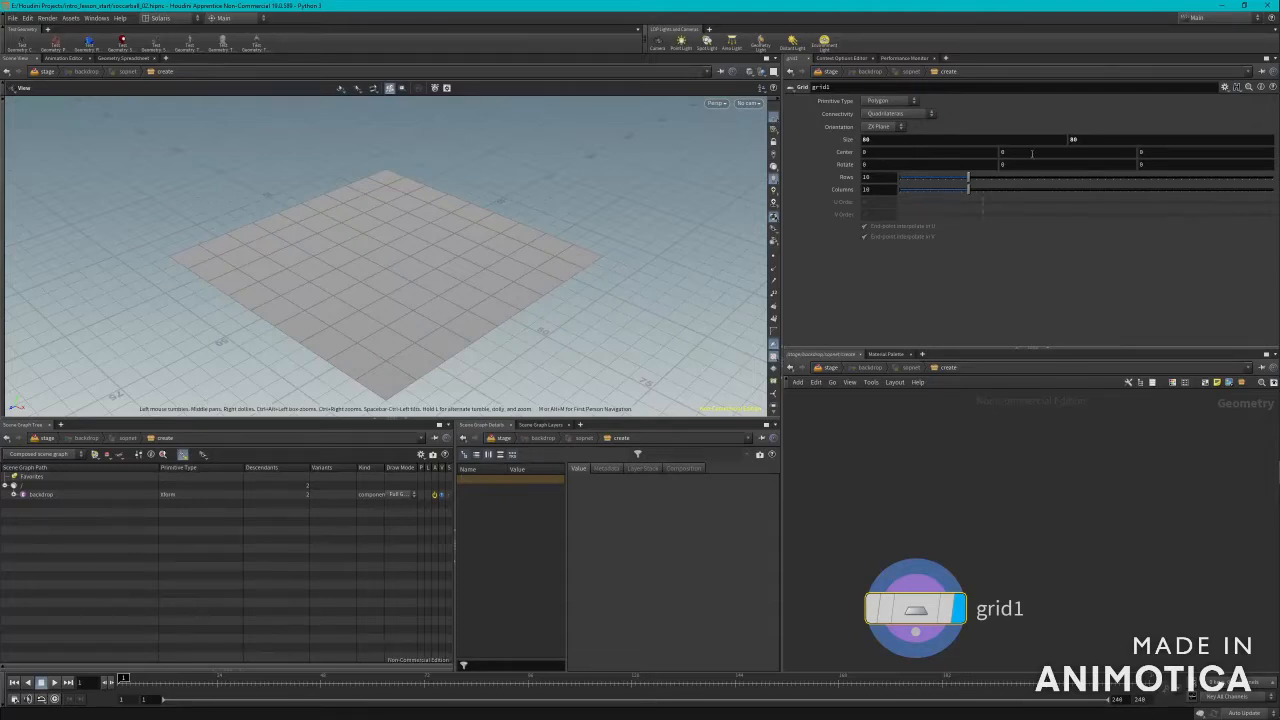
# Step: Set the grid's Z center to -20
pyautogui.click(1157, 150)
pyautogui.write('-20')
pyautogui.press('Return')
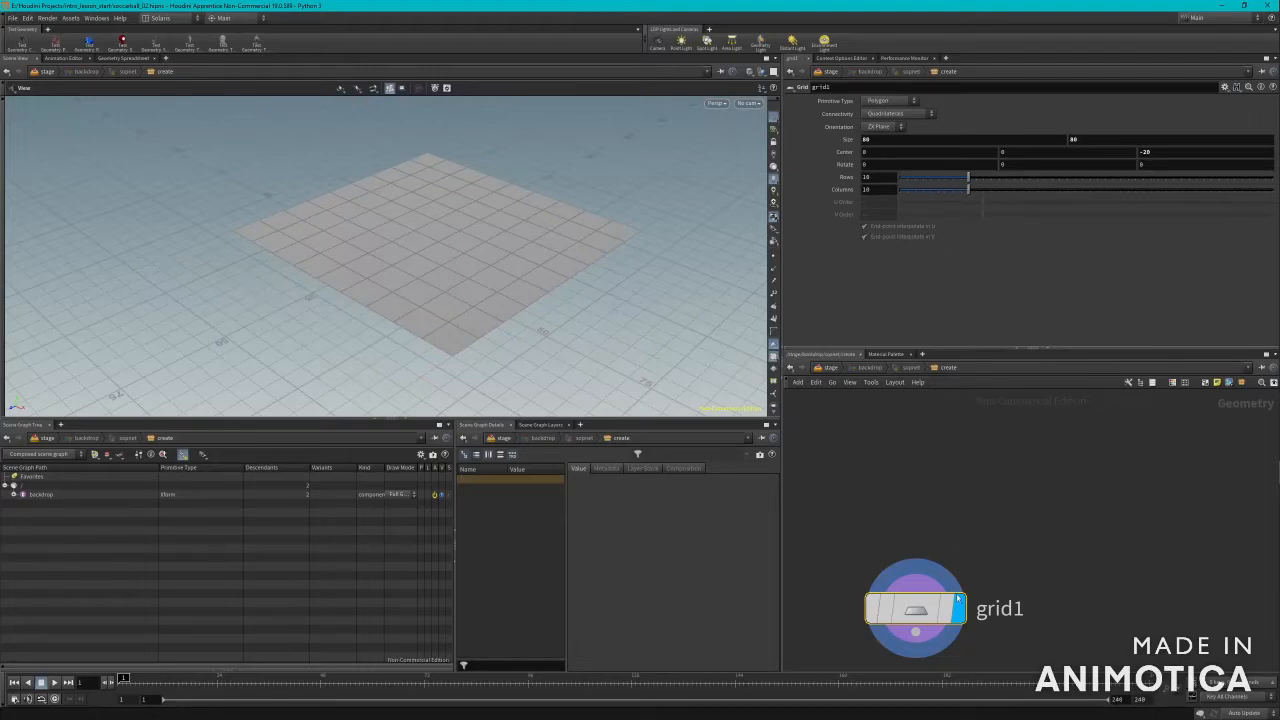
# Step: Add a Bend node connected below grid1 and make it the displayed node
pyautogui.press('Tab')
pyautogui.moveTo(922, 597)
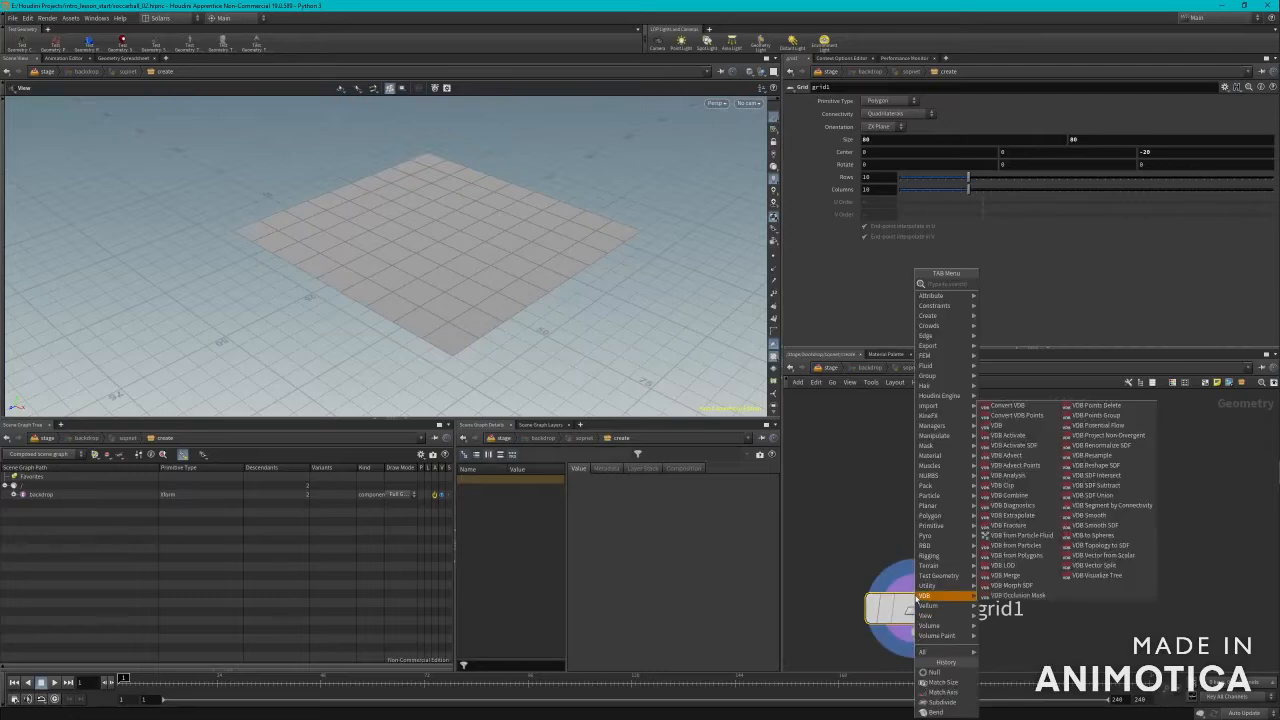
pyautogui.write('bend')
pyautogui.press('Return')
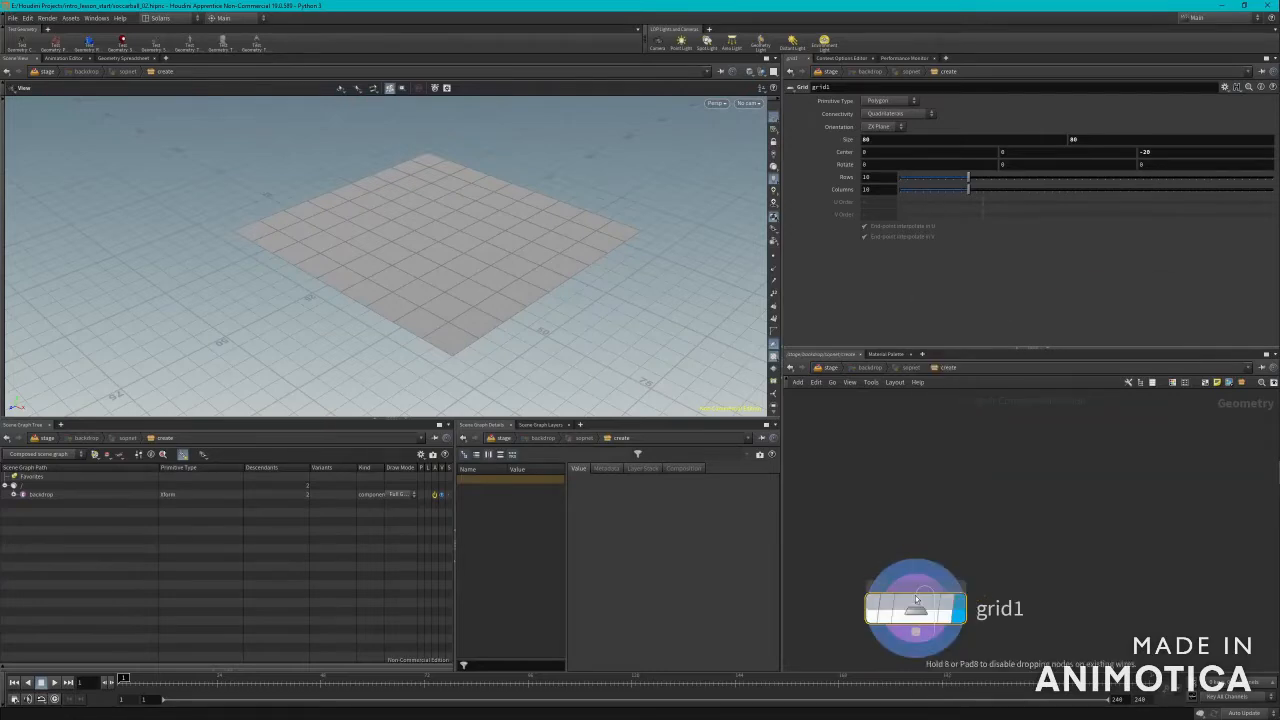
pyautogui.click(921, 660)
pyautogui.moveTo(922, 663); pyautogui.dragTo(922, 688)
pyautogui.scroll(-7, 960, 620)
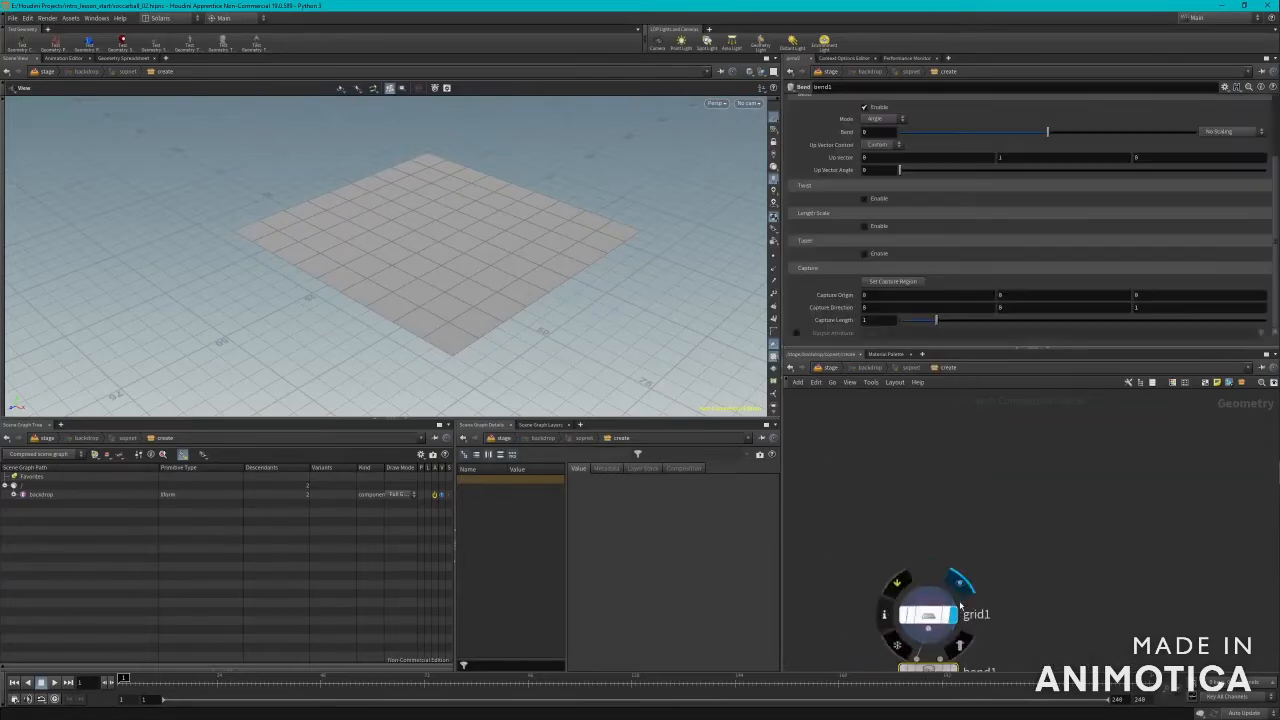
pyautogui.scroll(5, 975, 658)
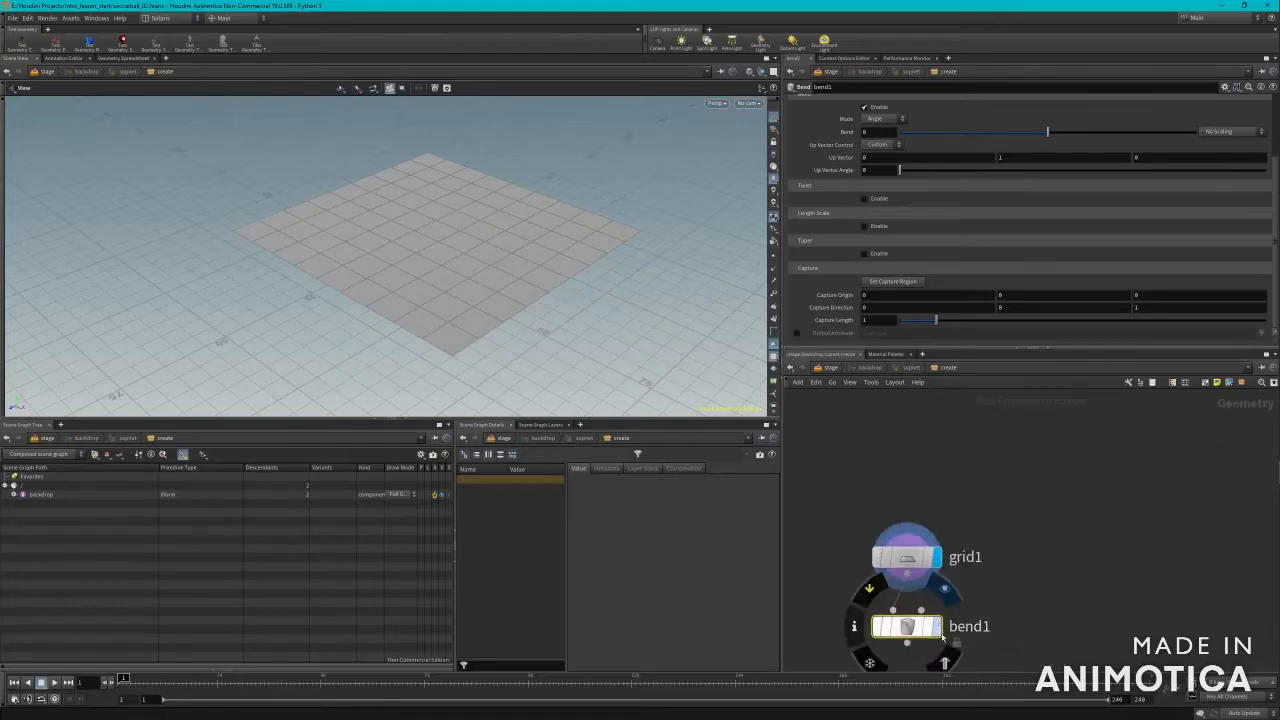
pyautogui.click(937, 626)
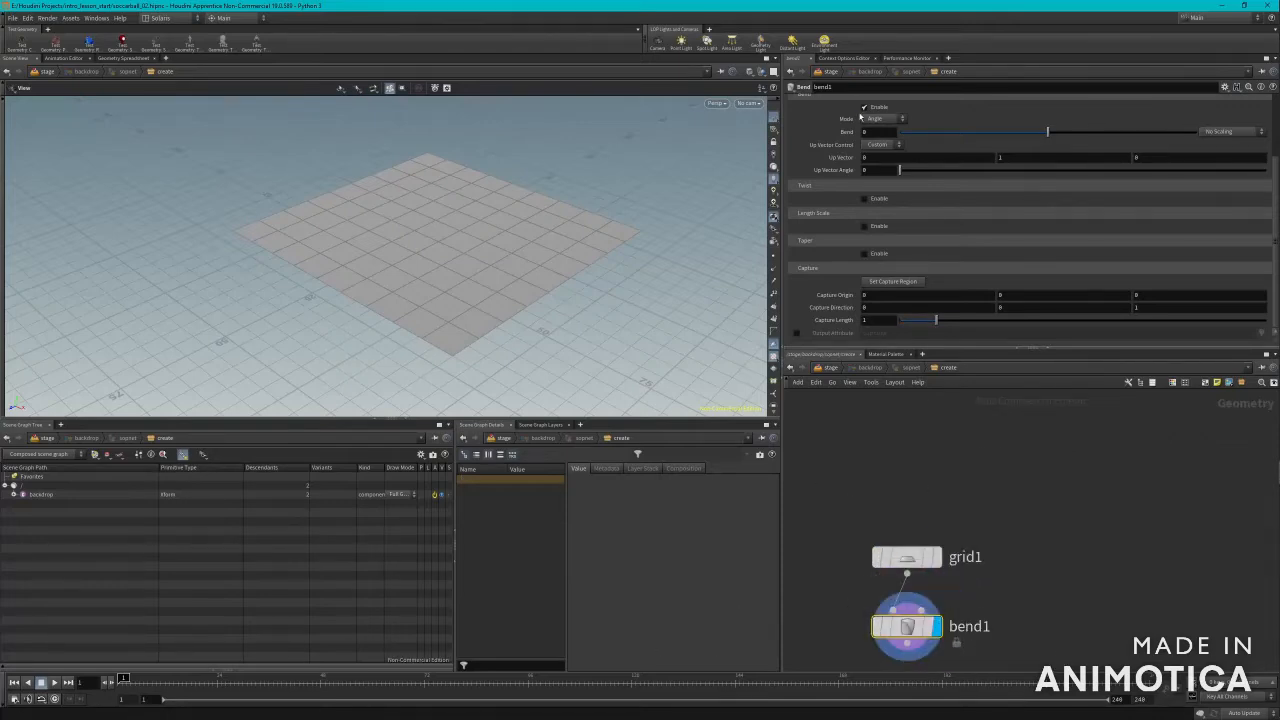
# Step: Set the Bend node's bend angle to 75
pyautogui.moveTo(846, 133)
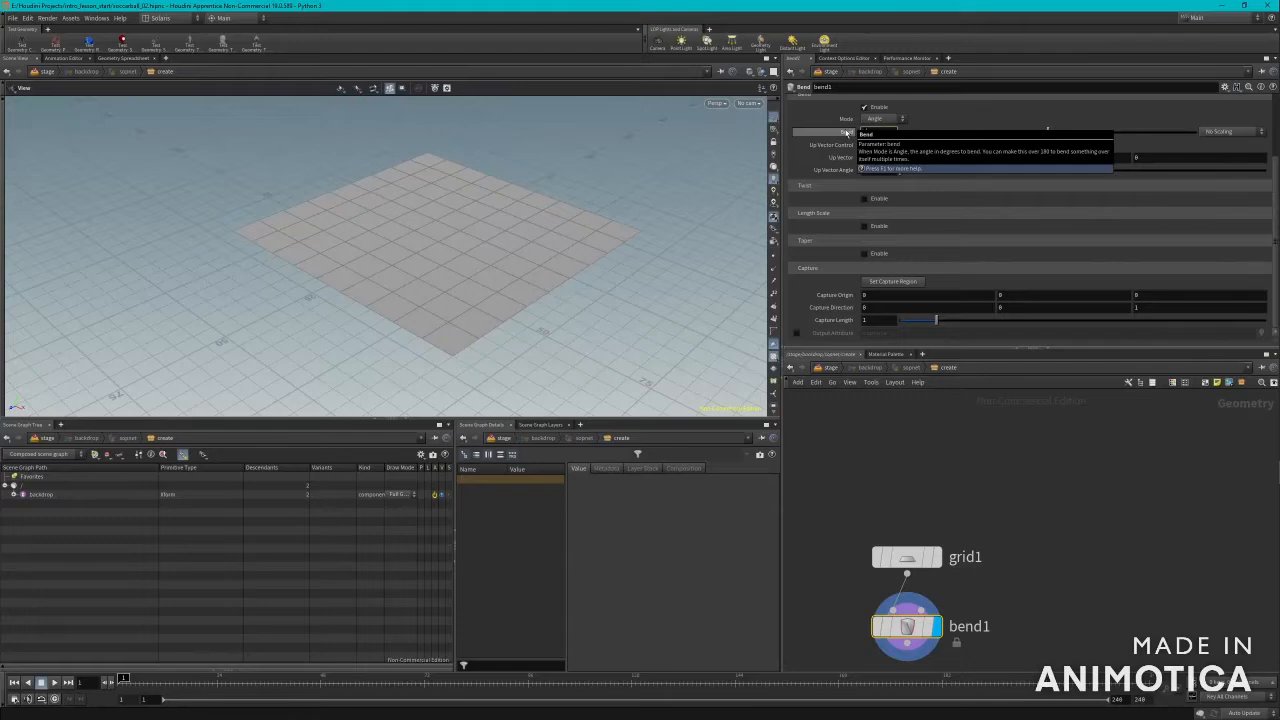
pyautogui.write('75')
pyautogui.press('Return')
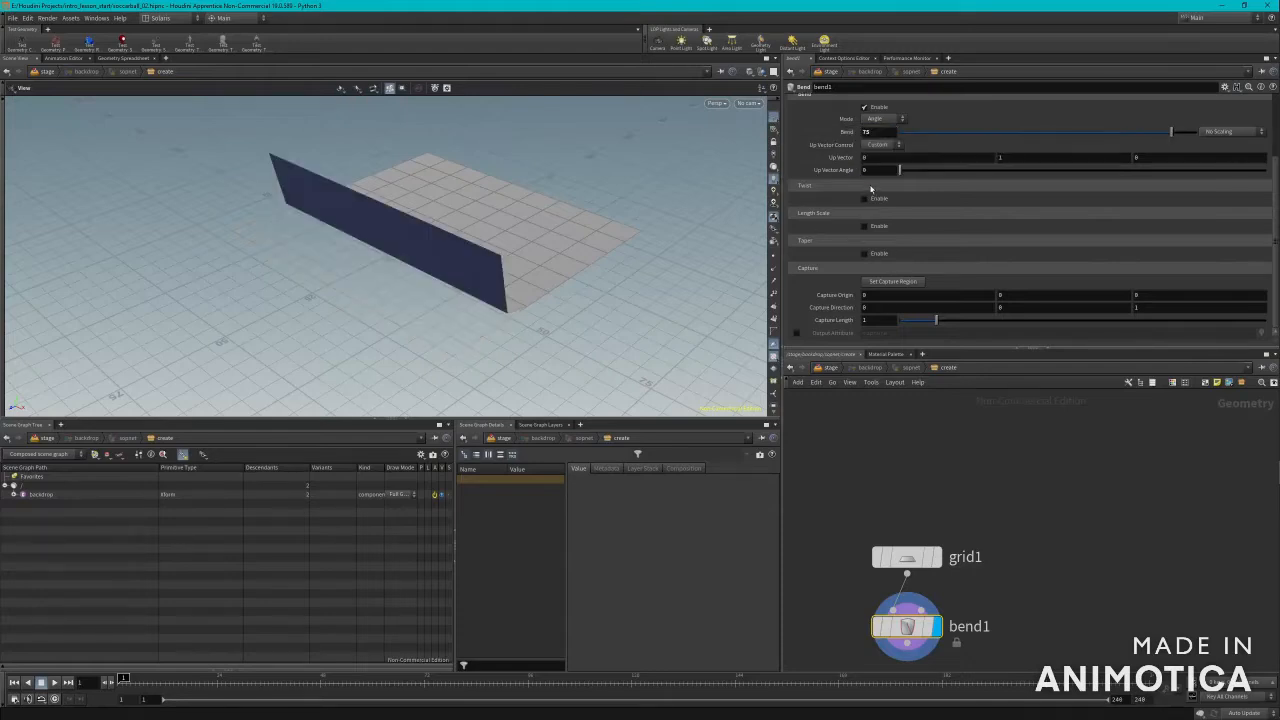
# Step: Set the bend's capture region to origin Z -30, direction Z -1 and capture length 5
pyautogui.click(877, 294)
pyautogui.click(1138, 295)
pyautogui.press('Return')
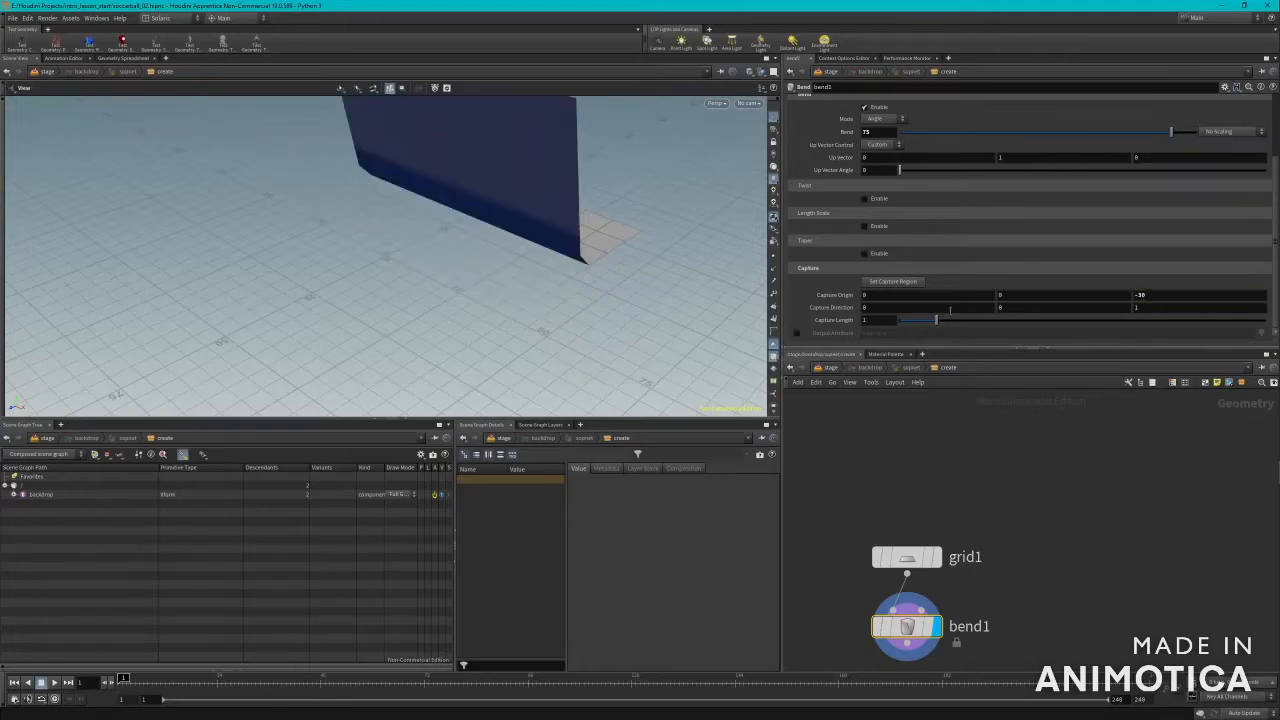
pyautogui.click(1131, 307)
pyautogui.write('-1')
pyautogui.press('Return')
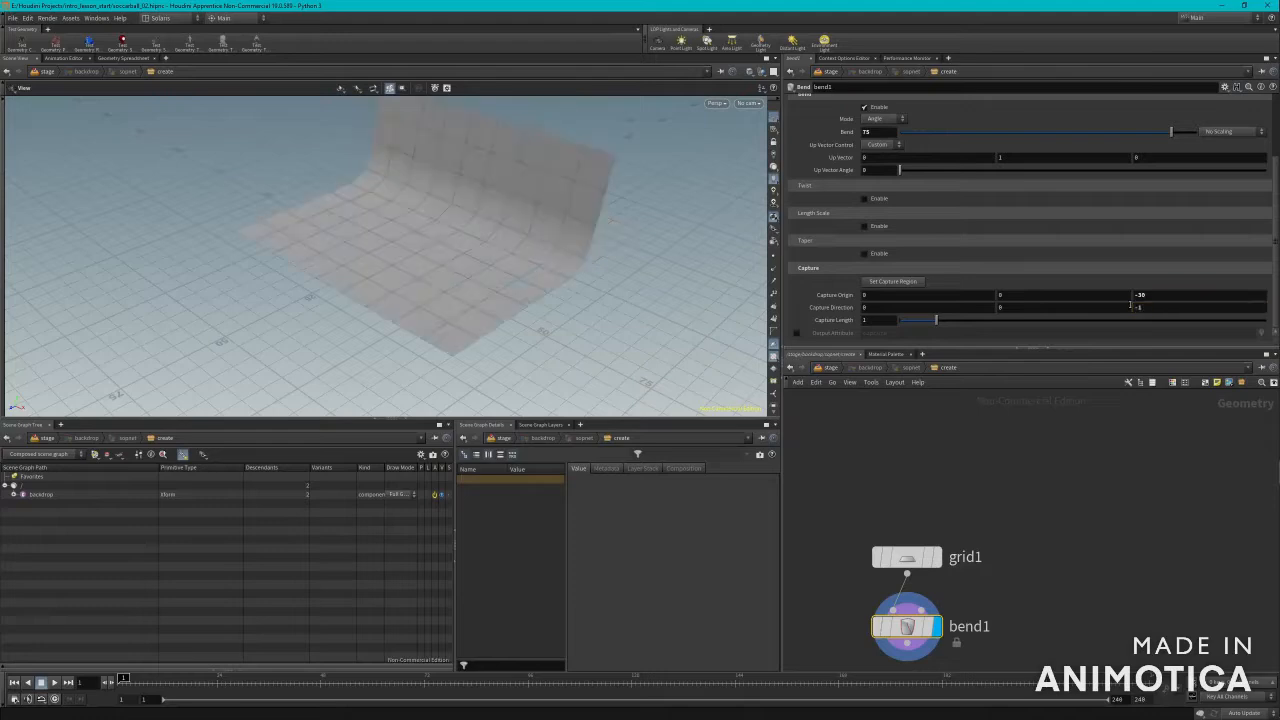
pyautogui.moveTo(864, 320); pyautogui.dragTo(861, 320)
pyautogui.write('5')
pyautogui.press('Return')
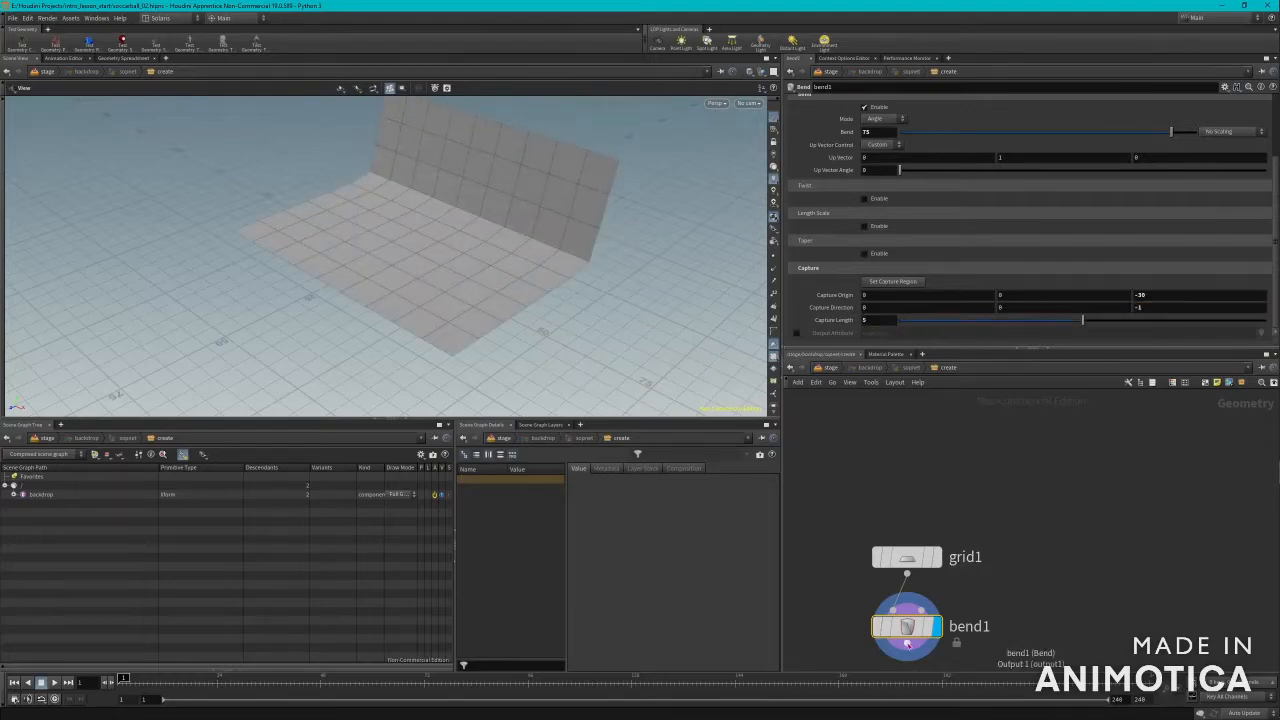
# Step: Add a Subdivide node connected below bend1
pyautogui.press('Tab')
pyautogui.write('subdi')
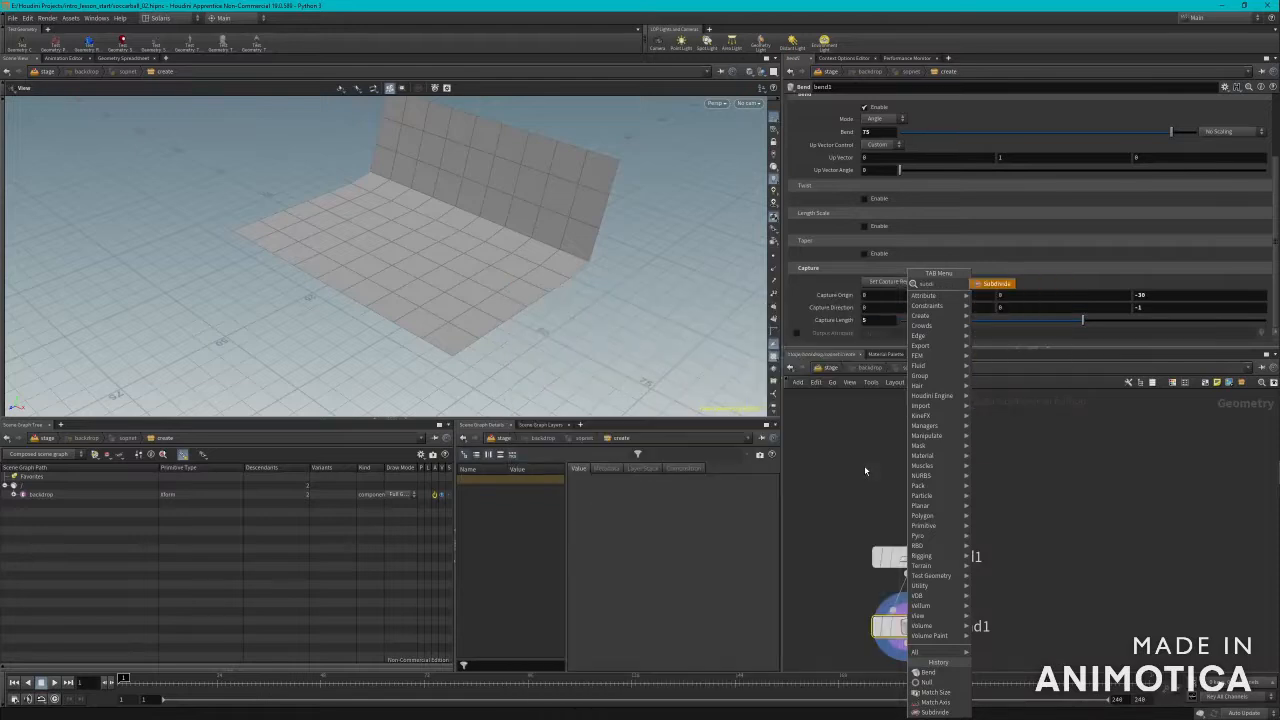
pyautogui.press('Return')
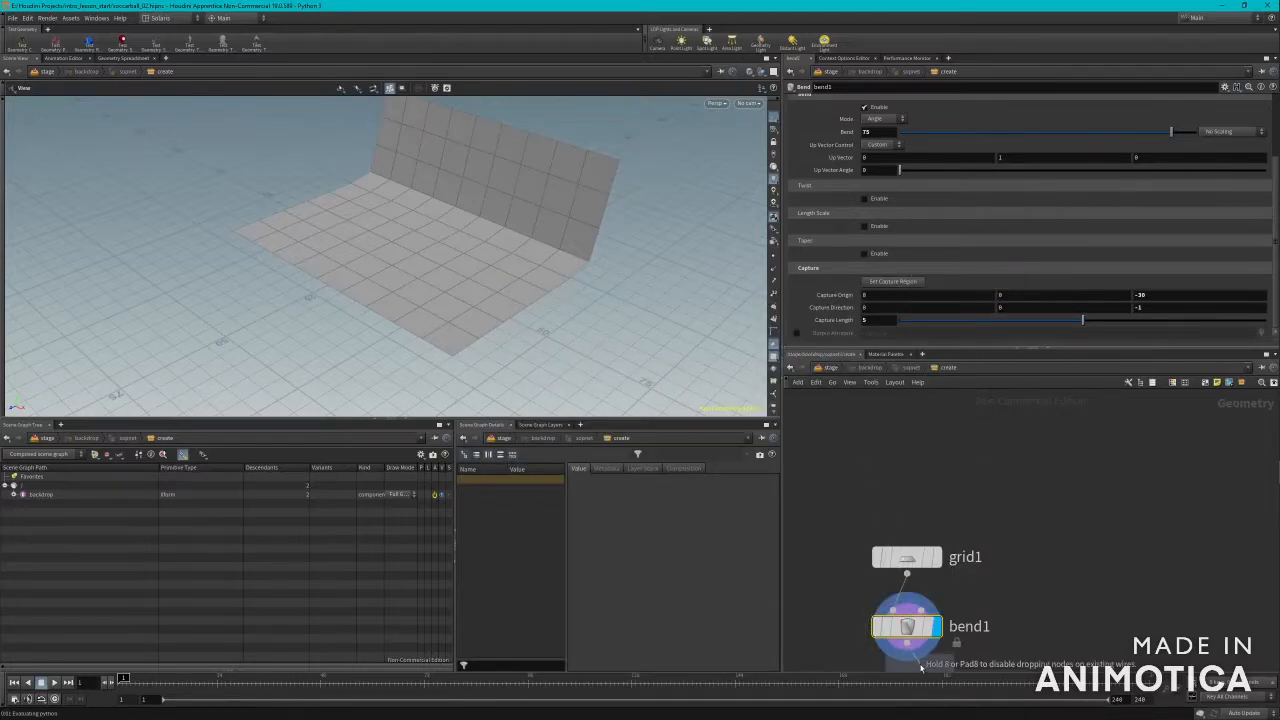
pyautogui.scroll(-3, 921, 666)
pyautogui.click(935, 612)
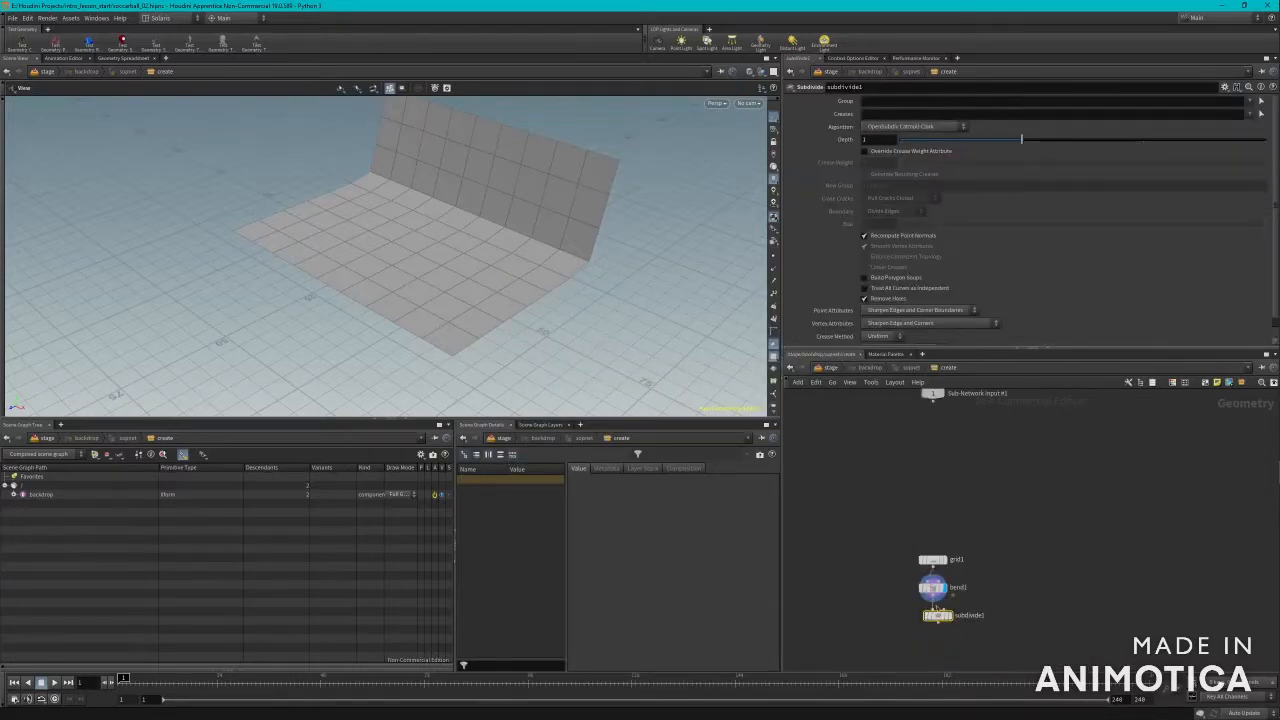
# Step: Set the subdivision depth to 2 and display the subdivided backdrop
pyautogui.click(884, 139)
pyautogui.press('Return')
pyautogui.click(947, 615)
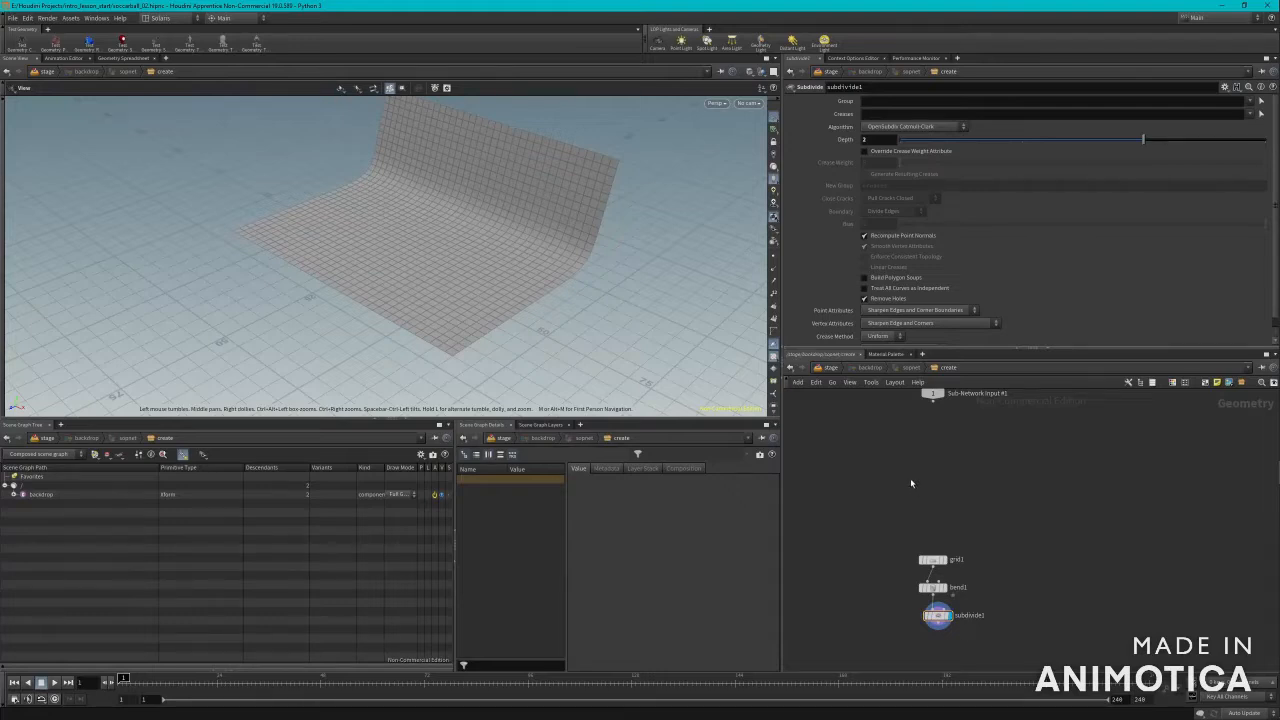
# Step: Return to the stage level and connect the backdrop node's output to sceneimport1's input
pyautogui.press('u')
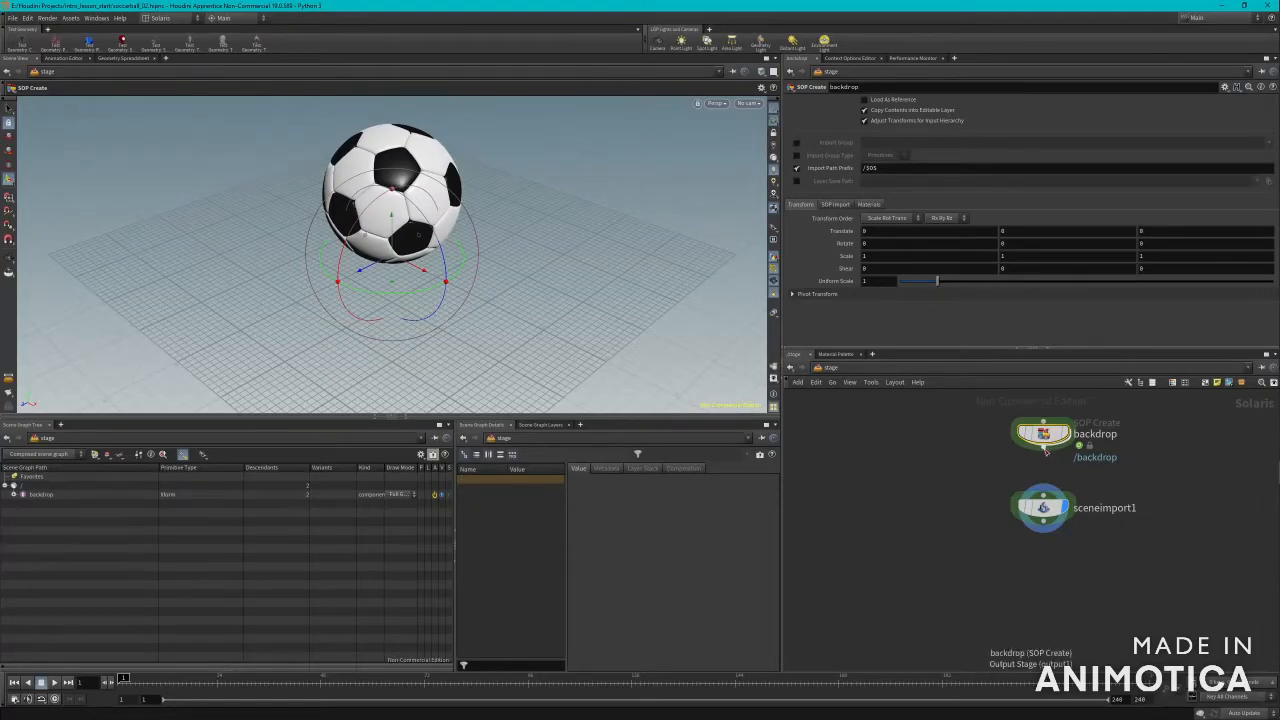
pyautogui.moveTo(1045, 450); pyautogui.dragTo(1044, 496)
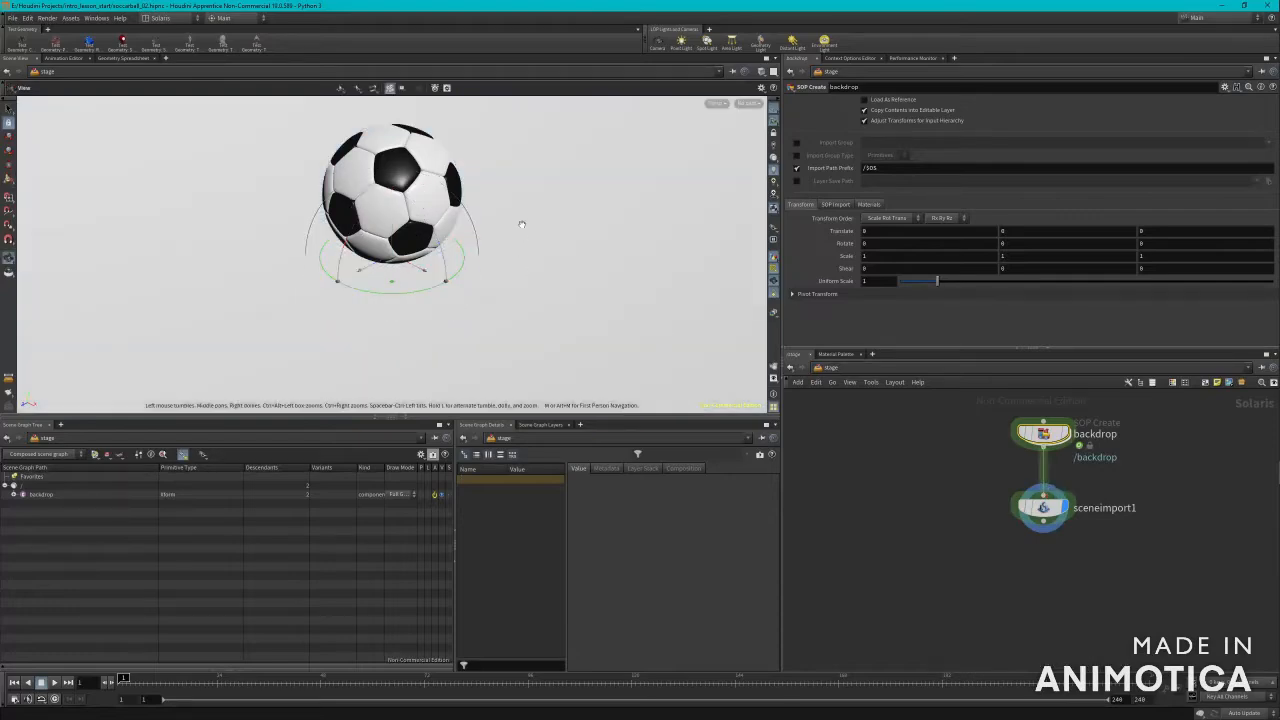
pyautogui.press('Escape')
pyautogui.scroll(-6, 623, 308)
pyautogui.moveTo(624, 298)
pyautogui.mouseDown()
pyautogui.moveTo(719, 332)
pyautogui.moveTo(601, 323)
pyautogui.moveTo(734, 320)
pyautogui.moveTo(514, 336)
pyautogui.mouseUp()
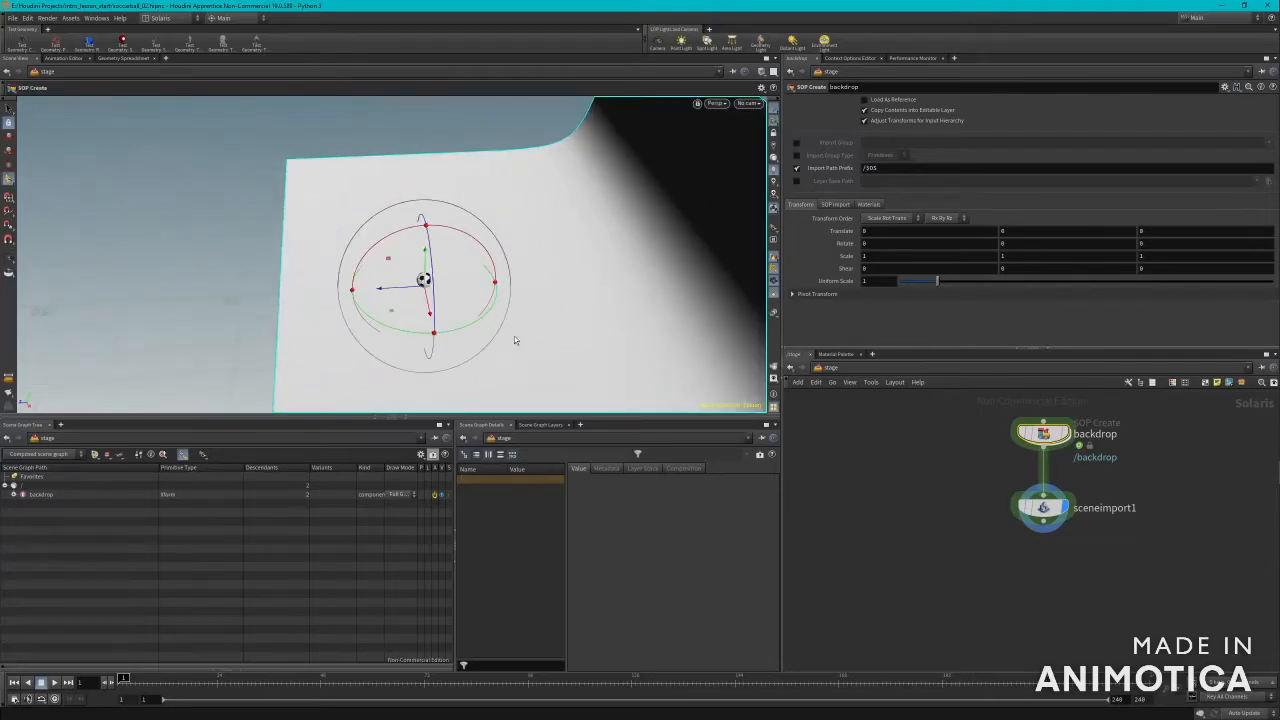
# Step: Add a Camera node connected below sceneimport1 and make it the displayed node
pyautogui.press('Tab')
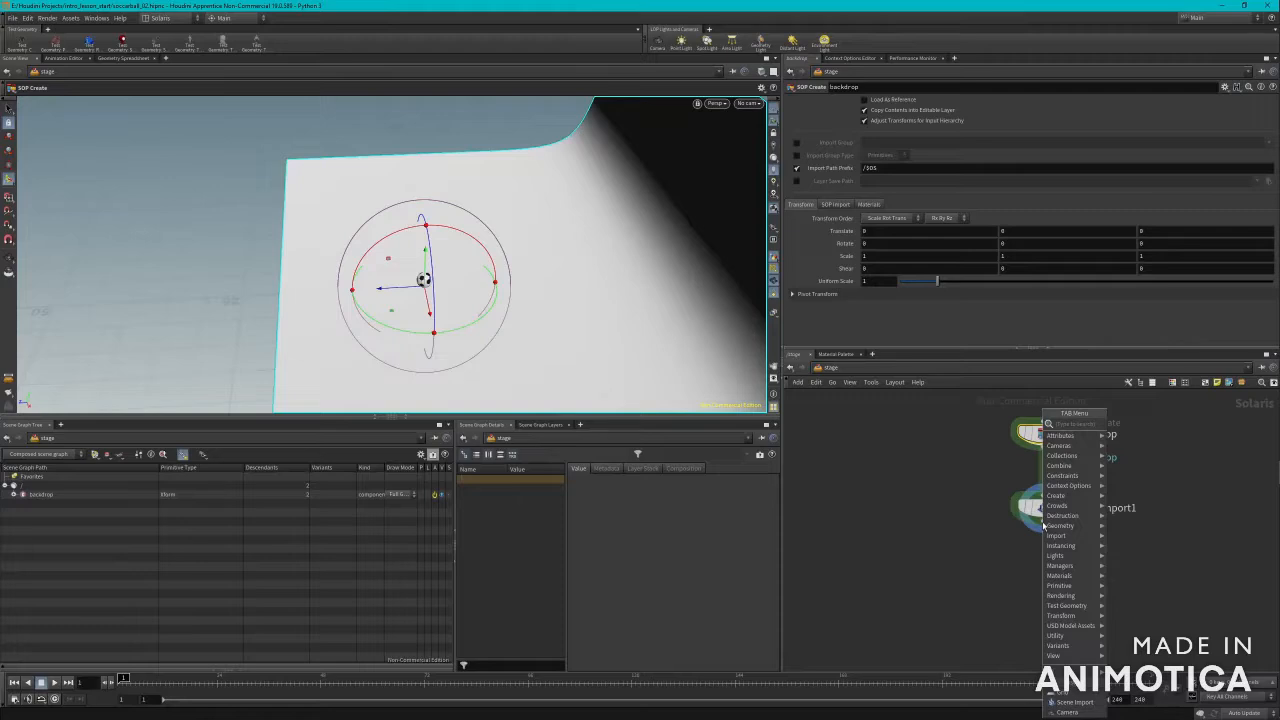
pyautogui.write('cam')
pyautogui.press('Return')
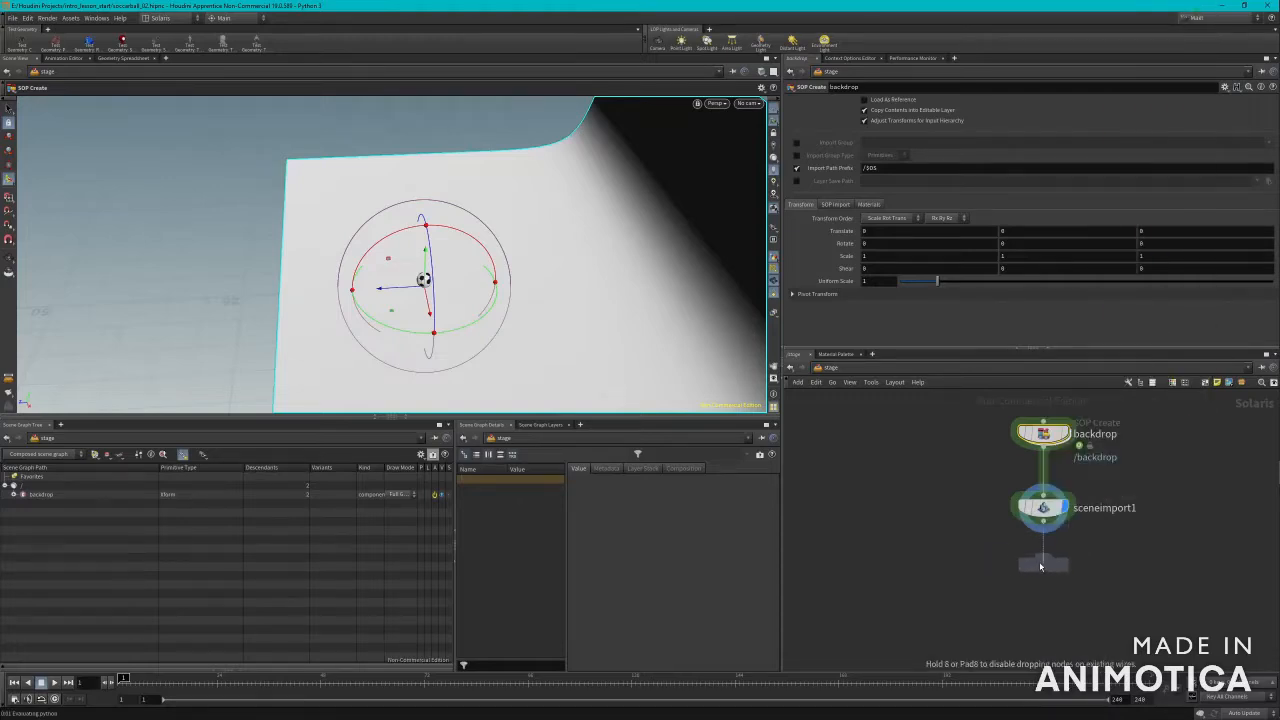
pyautogui.click(1040, 567)
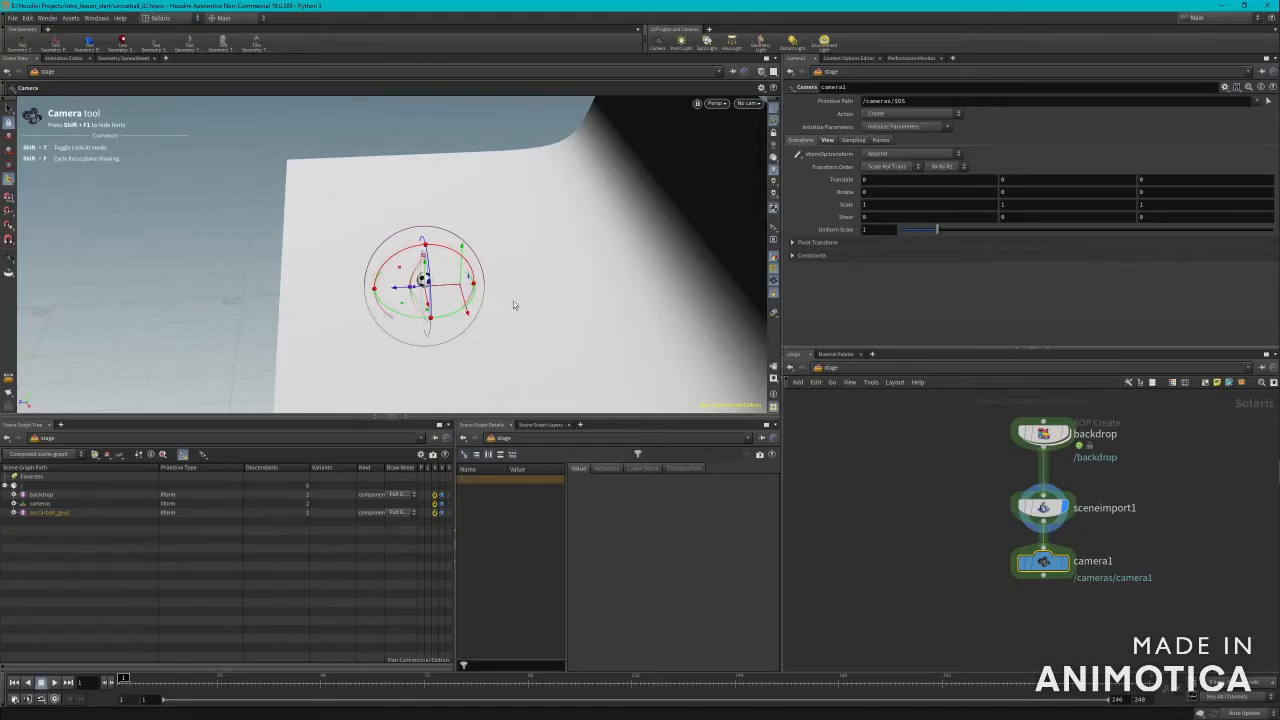
pyautogui.scroll(-1, 513, 300)
pyautogui.scroll(-1, 513, 300)
pyautogui.moveTo(1067, 567)
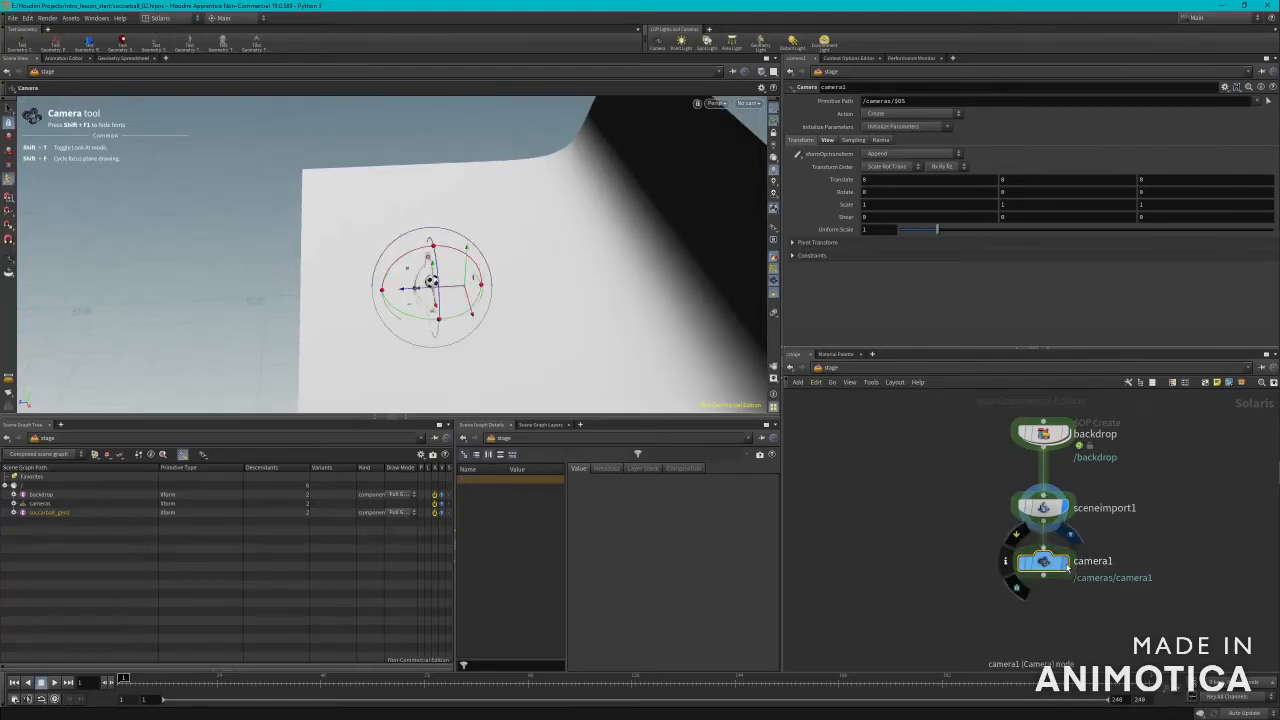
# Step: Turn camera1 around its Y axis to about -181 degrees using its viewport handle
pyautogui.keyDown('alt'); pyautogui.moveTo(554, 330); pyautogui.dragTo(539, 349); pyautogui.keyUp('alt')
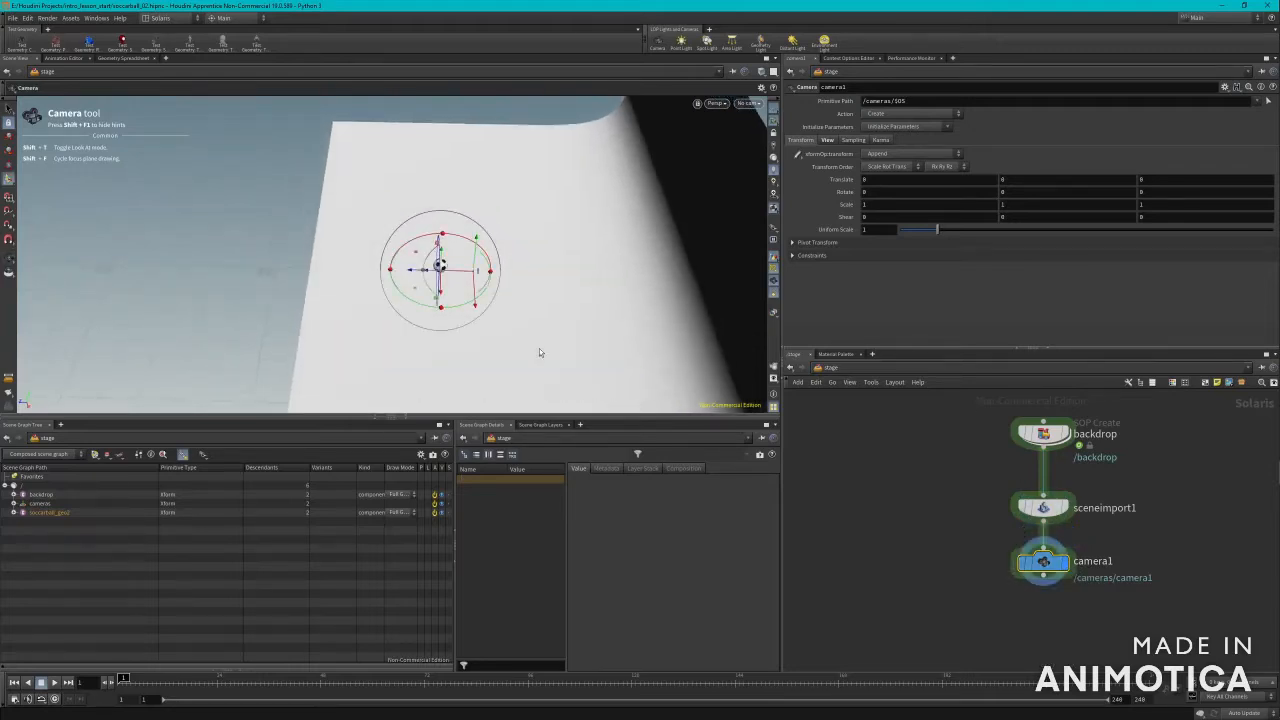
pyautogui.moveTo(473, 276); pyautogui.dragTo(470, 293)
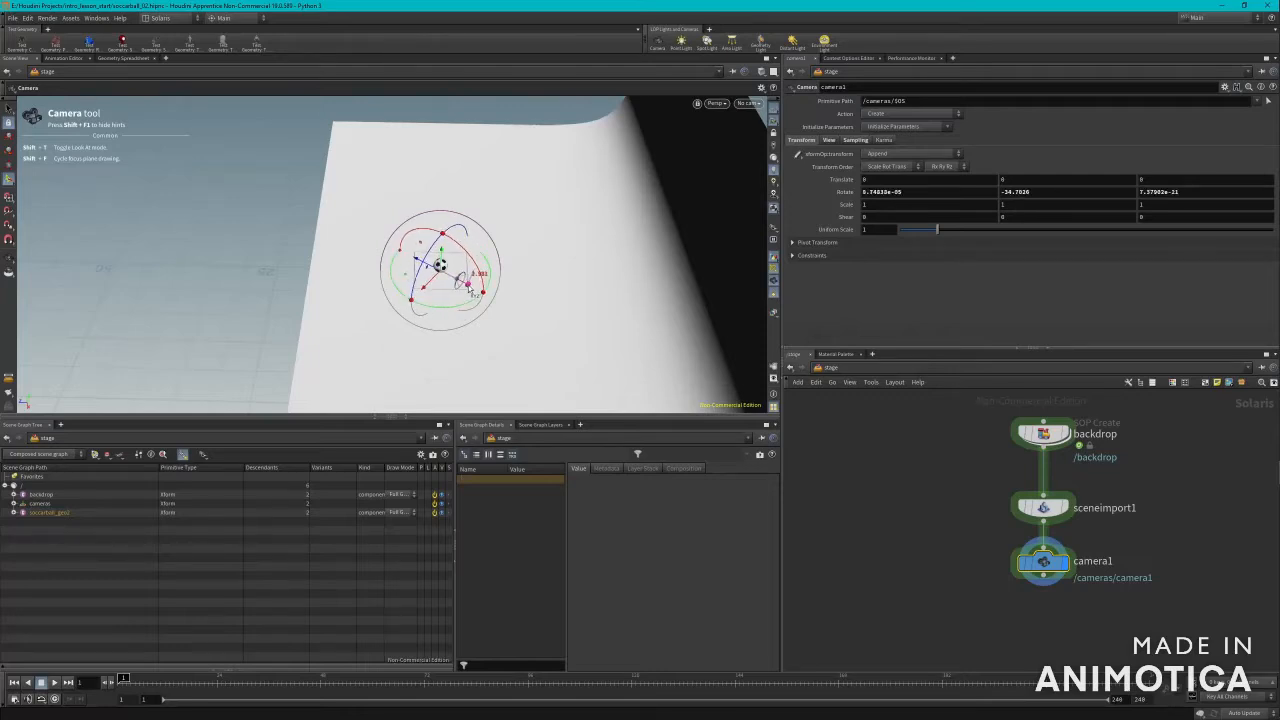
pyautogui.hotkey('ctrl', 'z')
pyautogui.moveTo(464, 303); pyautogui.dragTo(346, 155)
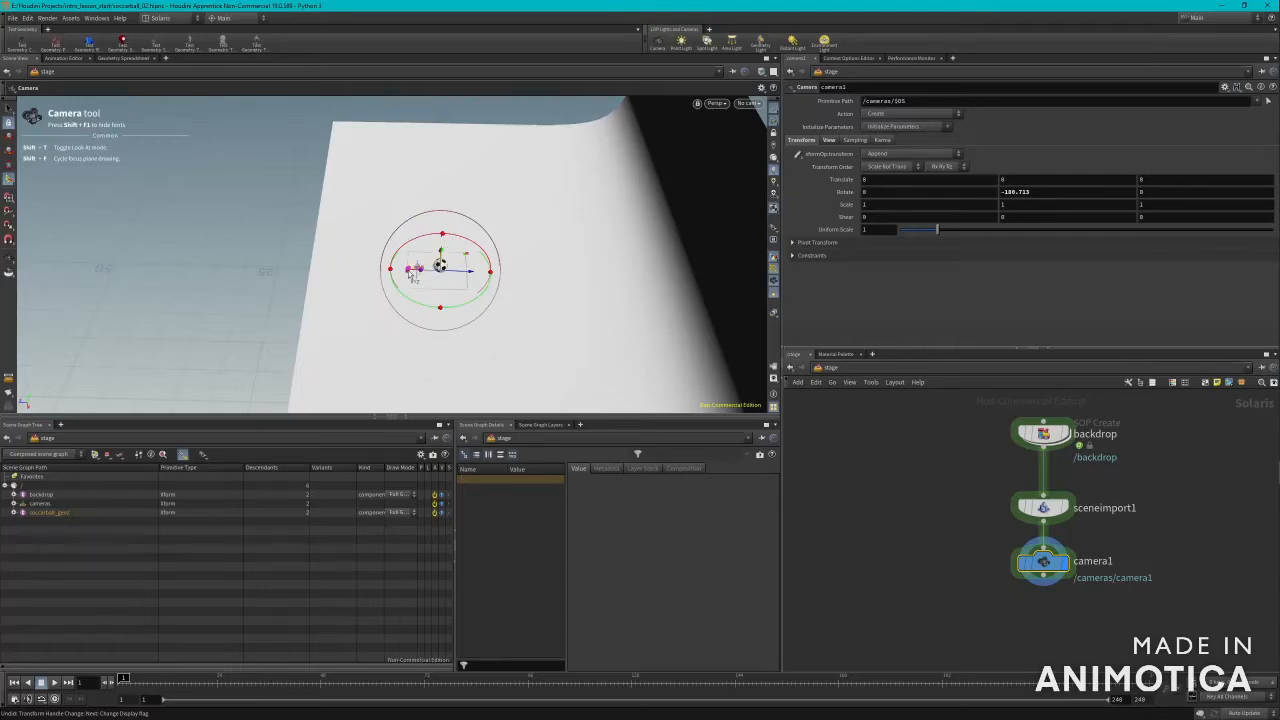
pyautogui.hotkey('ctrl', 'z')
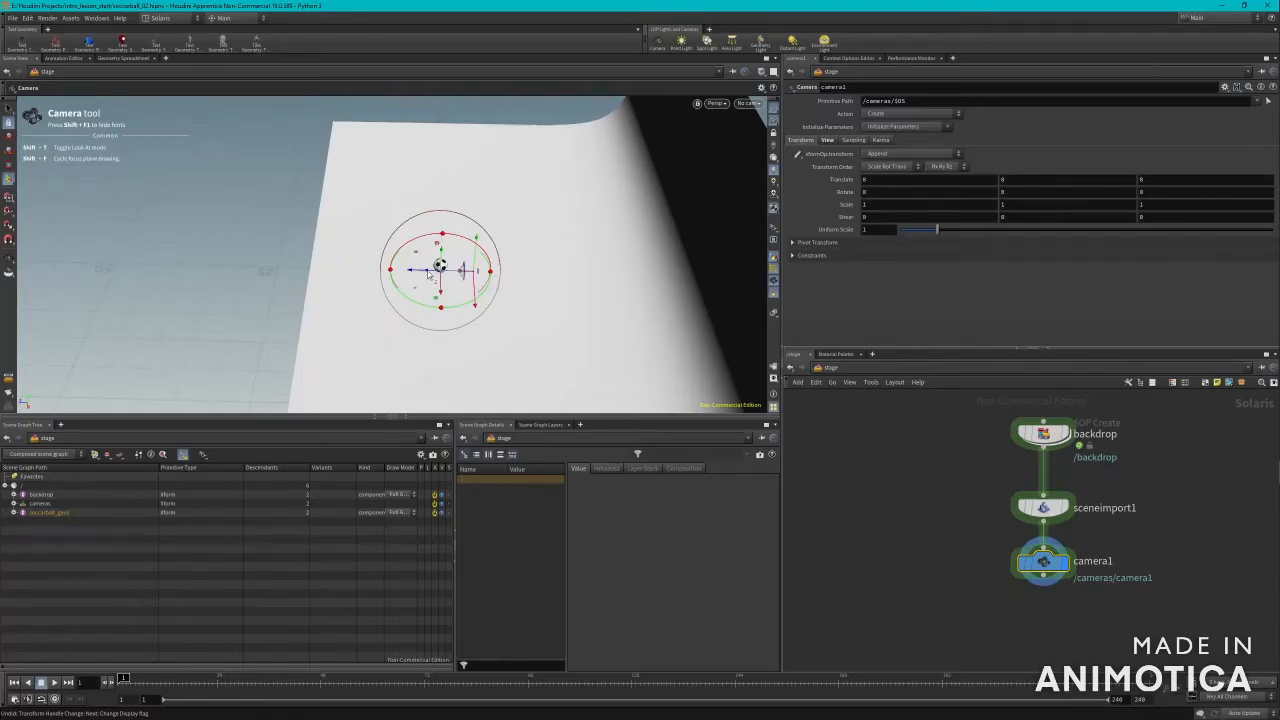
pyautogui.hotkey('ctrl', 'y')
# Step: Pull camera1's viewport handle far away from the ball beyond the backdrop's open edge, leaving its Y rotation at about -179 degrees
pyautogui.keyDown('alt'); pyautogui.moveTo(413, 280); pyautogui.dragTo(423, 357); pyautogui.keyUp('alt')
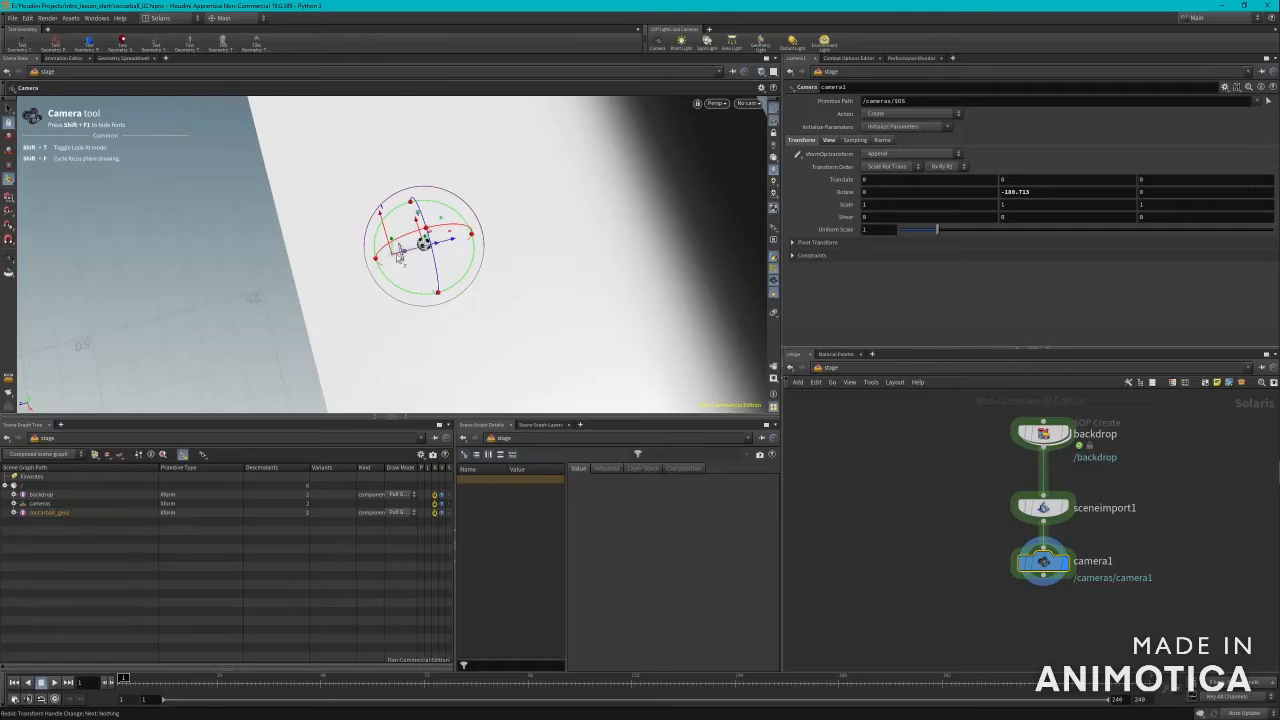
pyautogui.moveTo(411, 259); pyautogui.dragTo(398, 257)
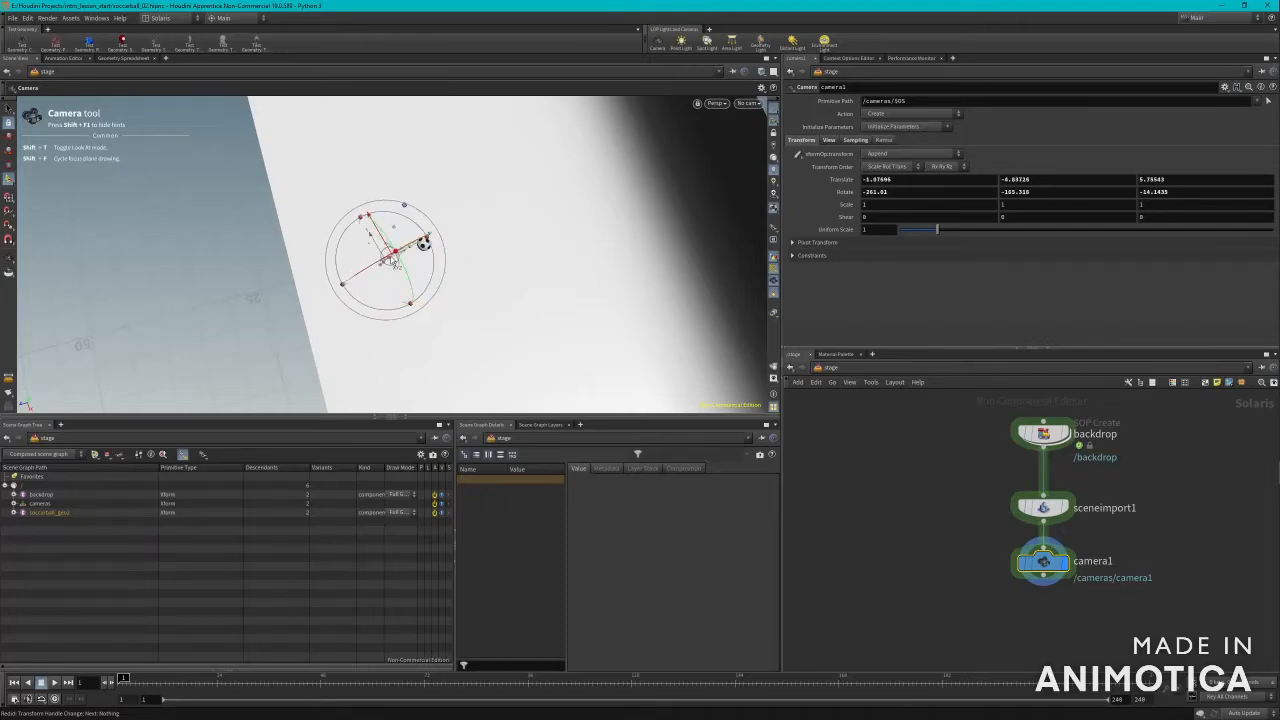
pyautogui.hotkey('ctrl', 'z')
pyautogui.moveTo(398, 257); pyautogui.dragTo(51, 354)
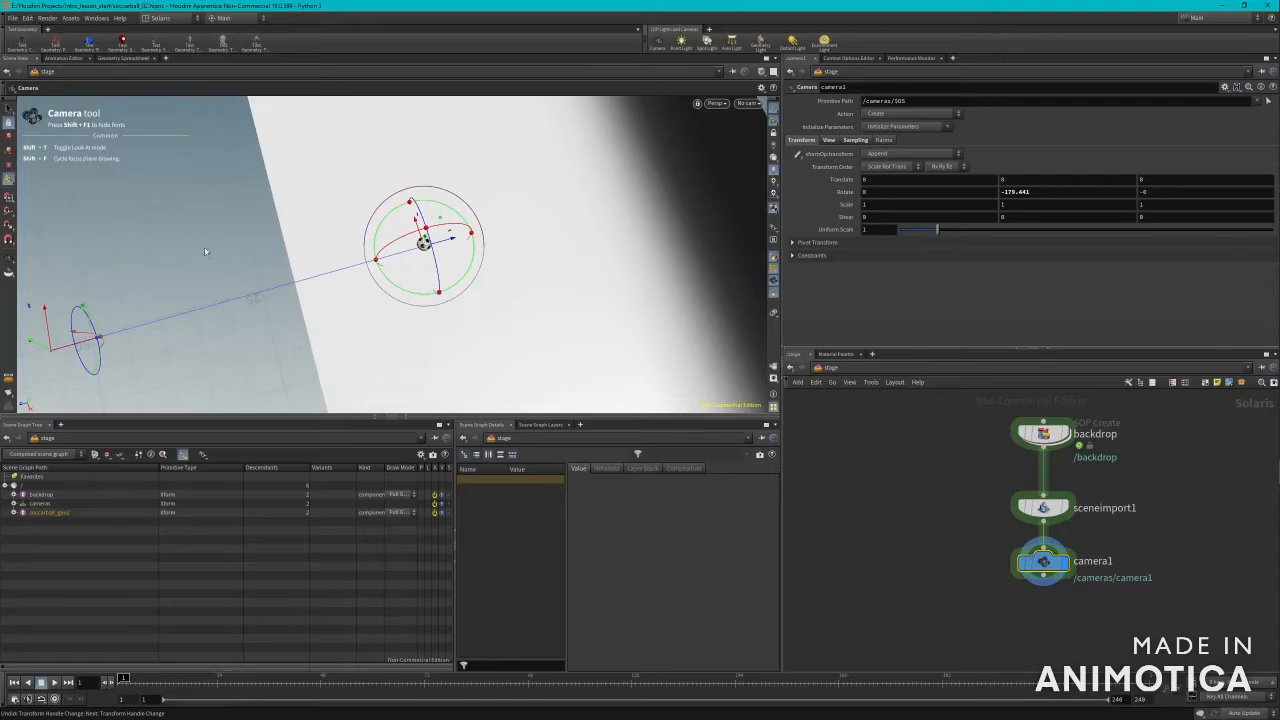
pyautogui.moveTo(270, 275); pyautogui.dragTo(314, 201)
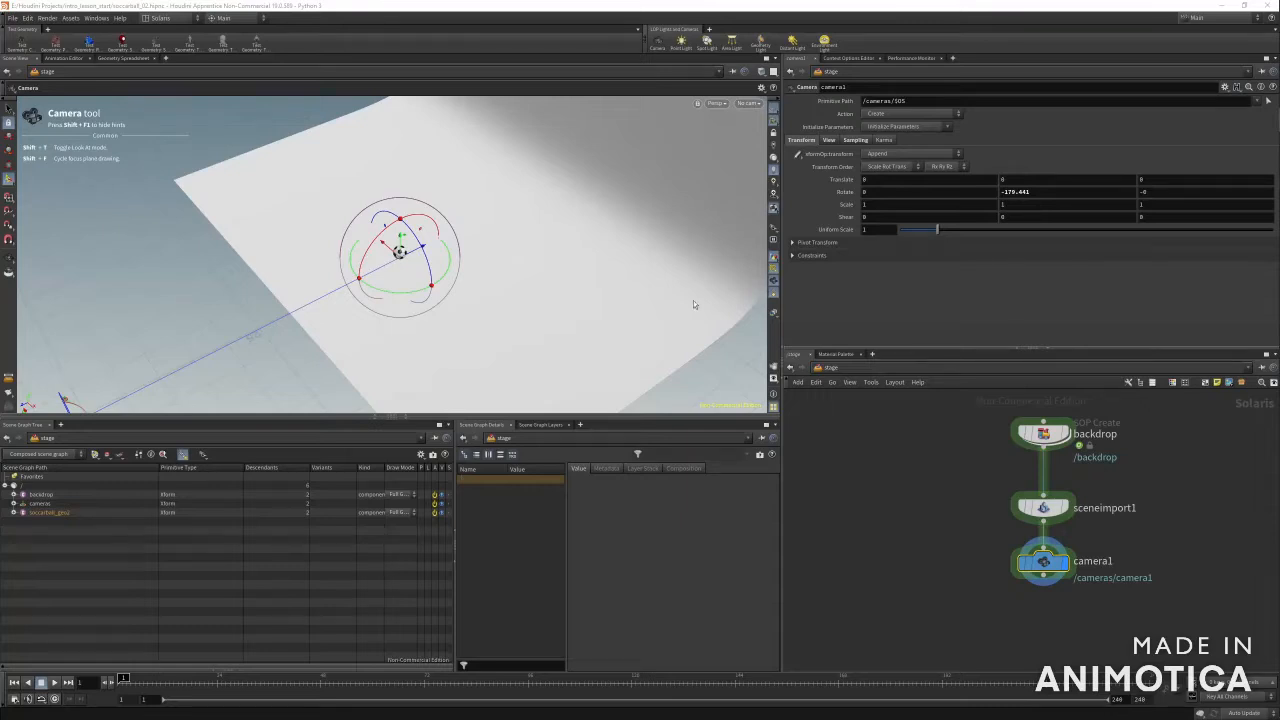
# Step: Look through camera1 and try to reposition it with its viewport handles, turning its Y rotation to about -184.7 degrees and its X position to about -4.4
pyautogui.click(748, 103)
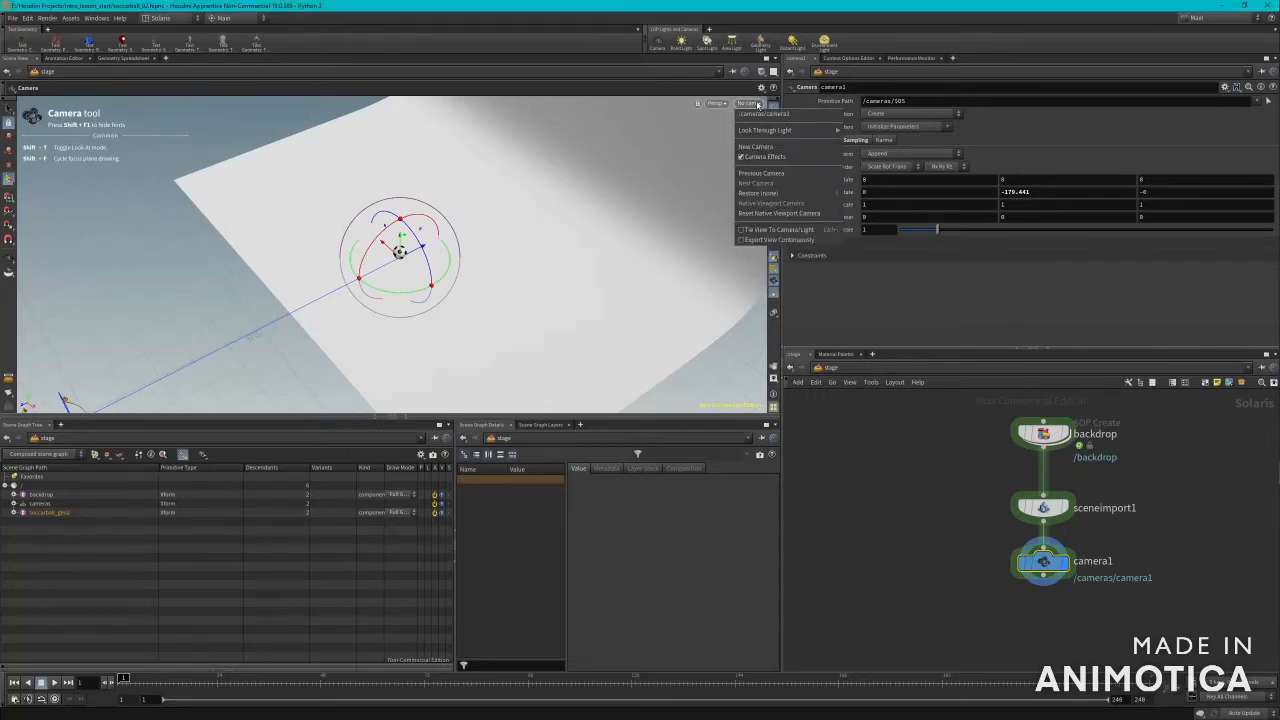
pyautogui.click(757, 114)
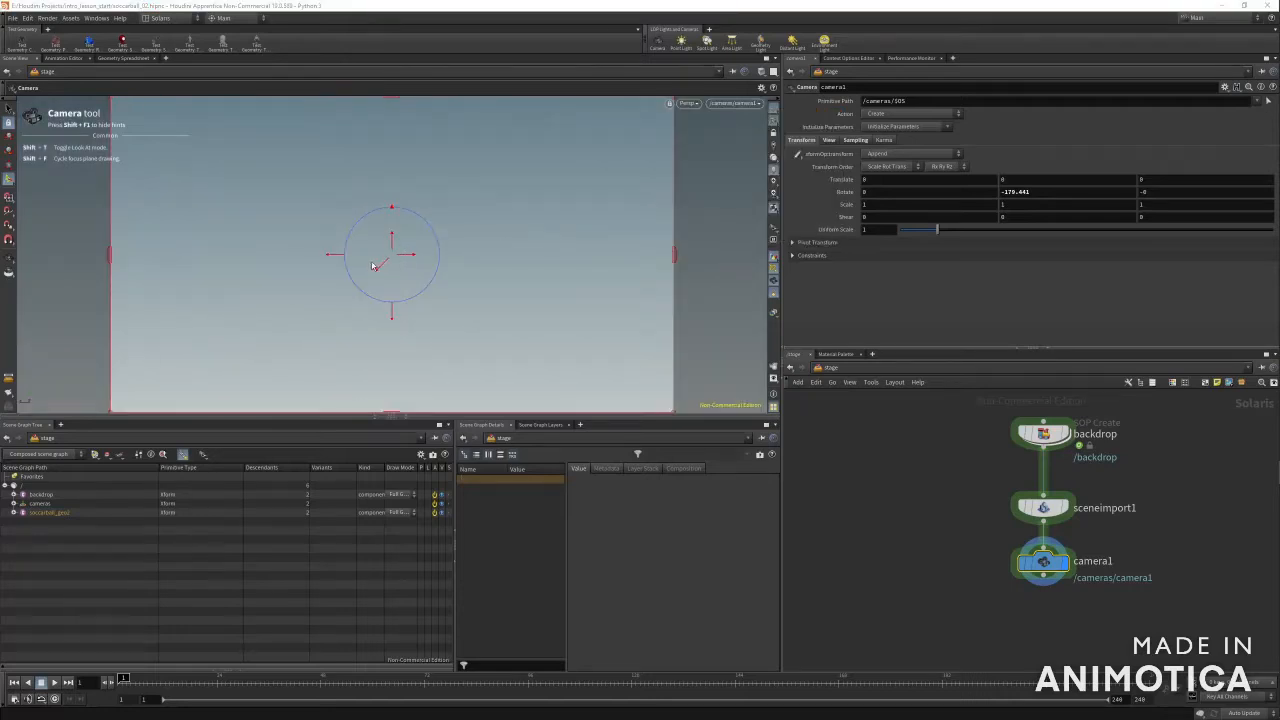
pyautogui.moveTo(328, 257)
pyautogui.mouseDown()
pyautogui.moveTo(16, 279)
pyautogui.moveTo(777, 277)
pyautogui.moveTo(371, 275)
pyautogui.mouseUp()
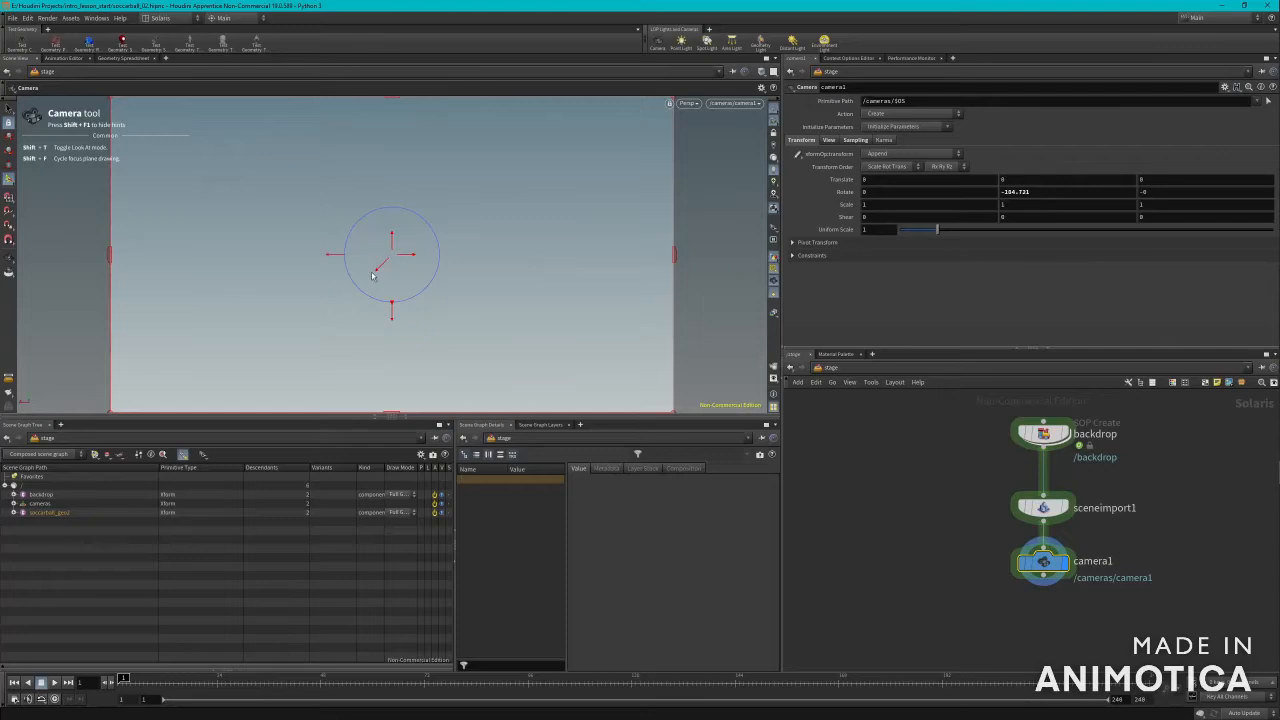
pyautogui.moveTo(467, 260); pyautogui.dragTo(487, 260)
pyautogui.moveTo(391, 232); pyautogui.dragTo(405, 157)
pyautogui.moveTo(345, 251); pyautogui.dragTo(881, 271)
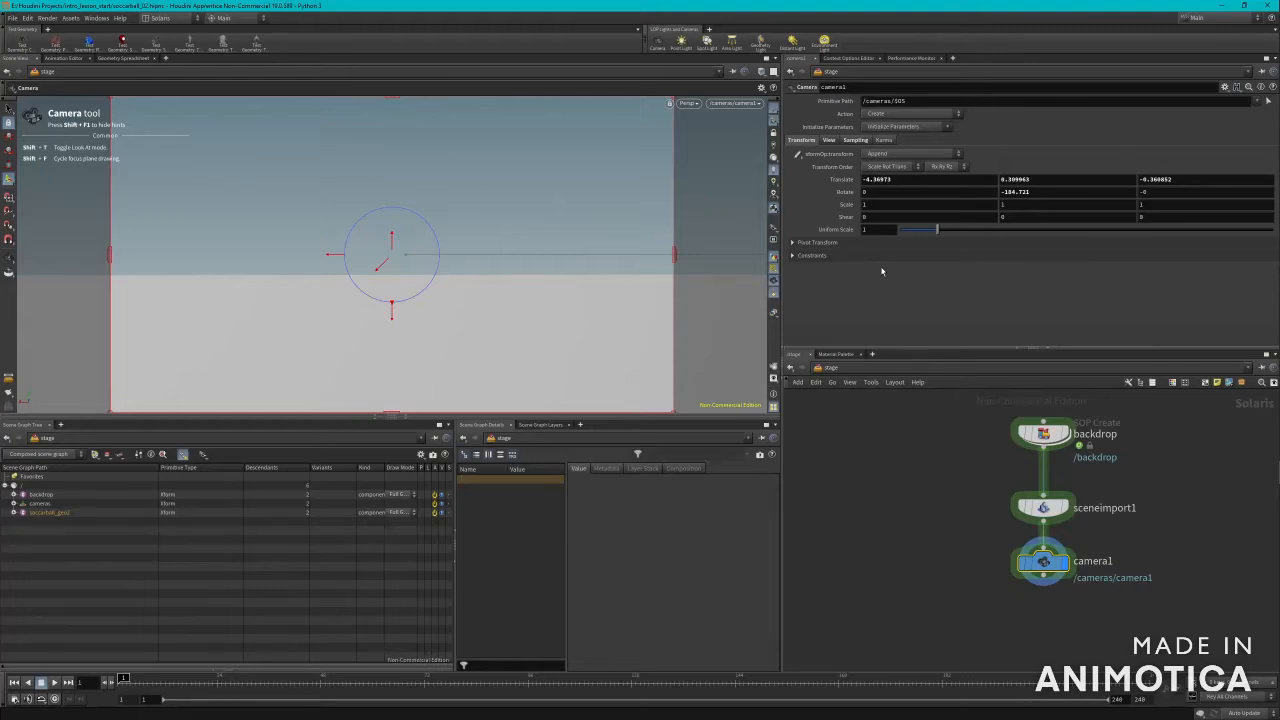
# Step: Display sceneimport1 in the free perspective view and raise camera1 with its handle to a height of about 1.22
pyautogui.click(1065, 508)
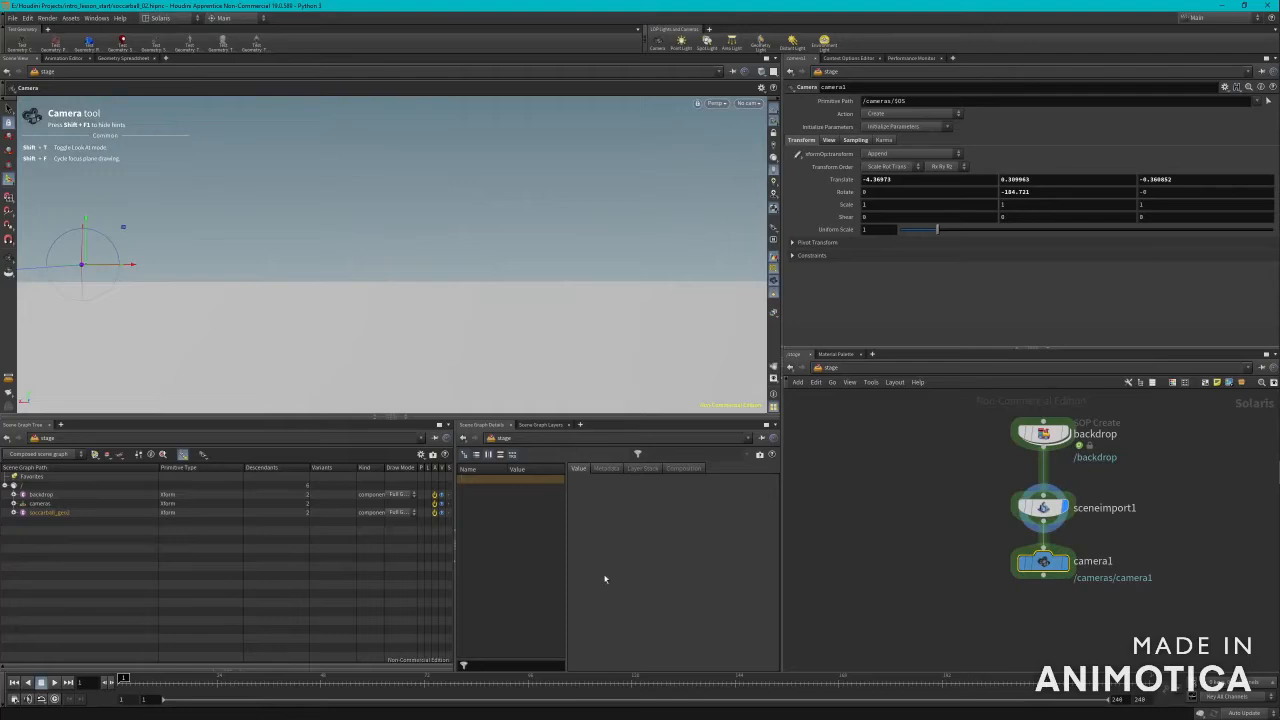
pyautogui.keyDown('alt'); pyautogui.moveTo(325, 319); pyautogui.dragTo(347, 278); pyautogui.keyUp('alt')
pyautogui.keyDown('alt'); pyautogui.moveTo(363, 346); pyautogui.dragTo(278, 375); pyautogui.keyUp('alt')
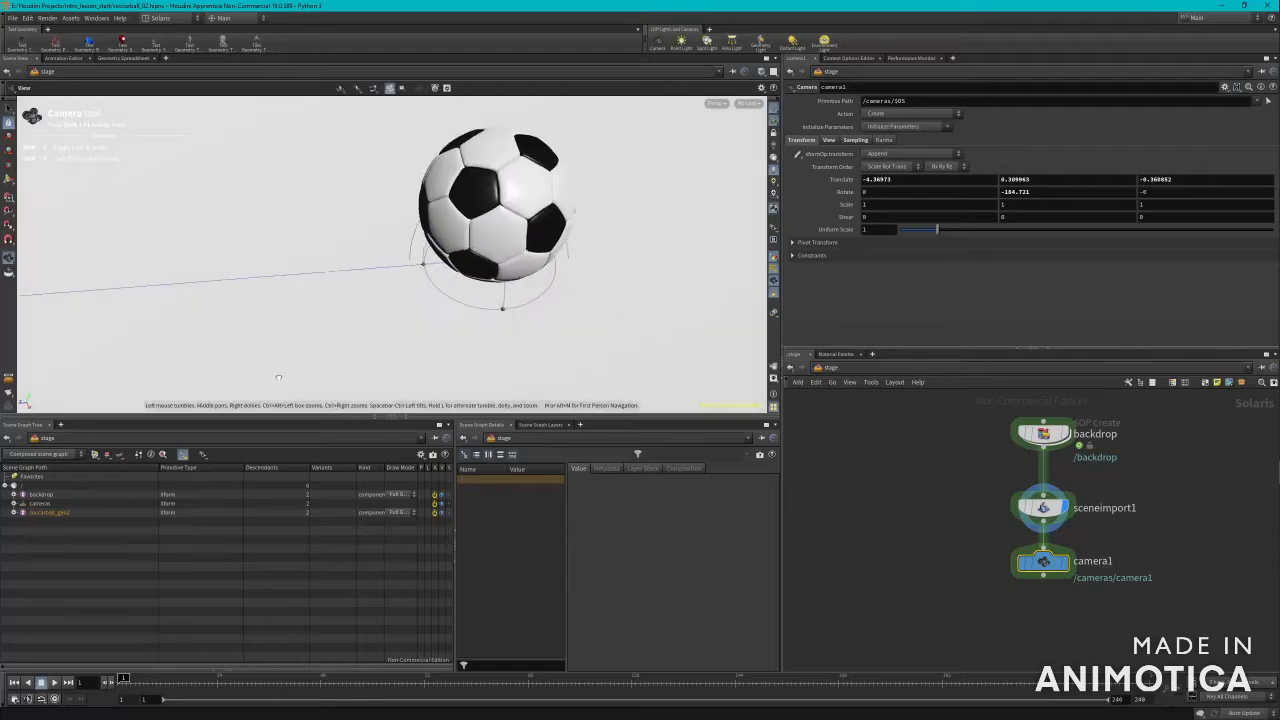
pyautogui.moveTo(494, 233); pyautogui.dragTo(499, 175)
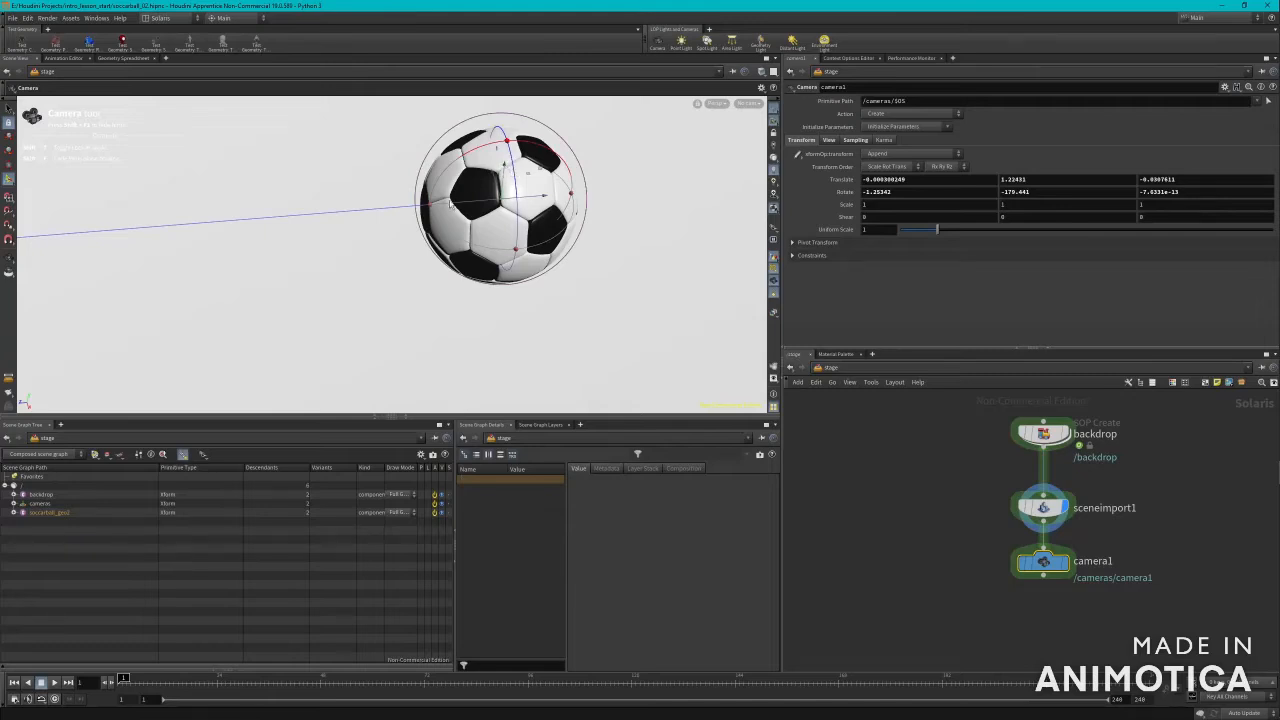
# Step: Try to tilt camera1 about its X axis to about 0.75 degrees with its handle, and undo the handle changes
pyautogui.press('Escape')
pyautogui.scroll(-8, 250, 322)
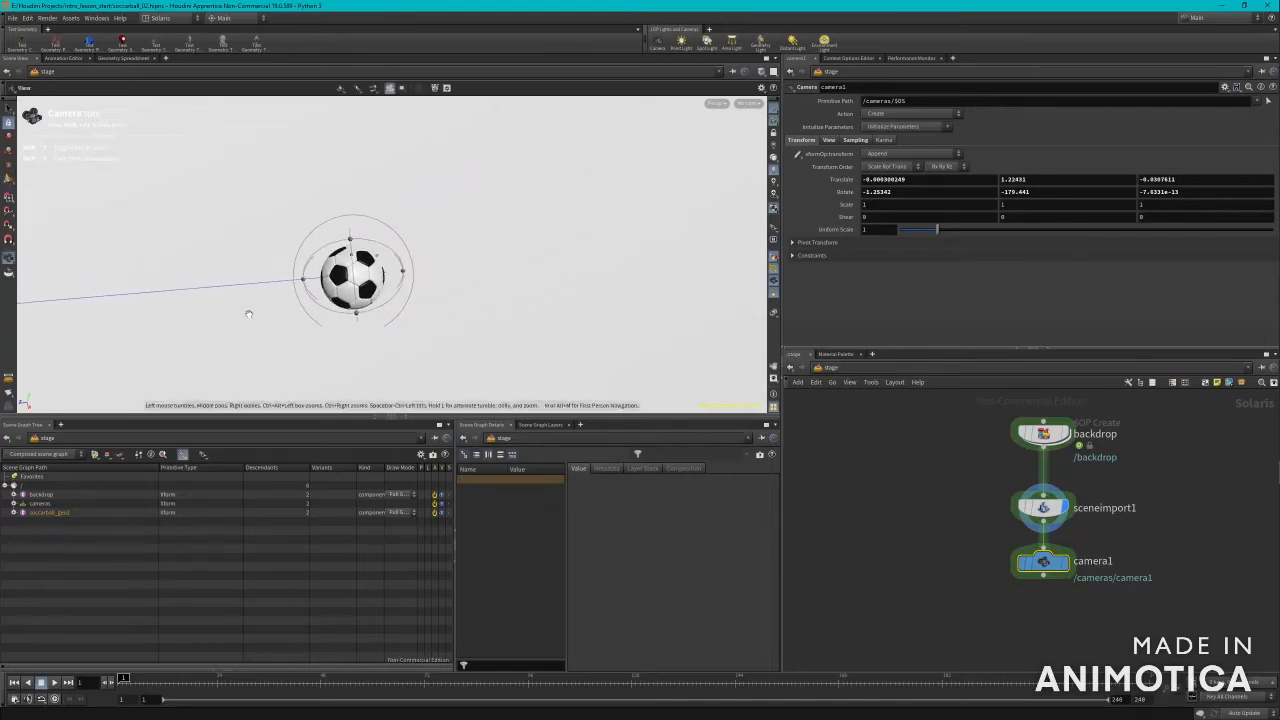
pyautogui.moveTo(211, 340); pyautogui.dragTo(690, 324)
pyautogui.moveTo(534, 230); pyautogui.dragTo(809, 127)
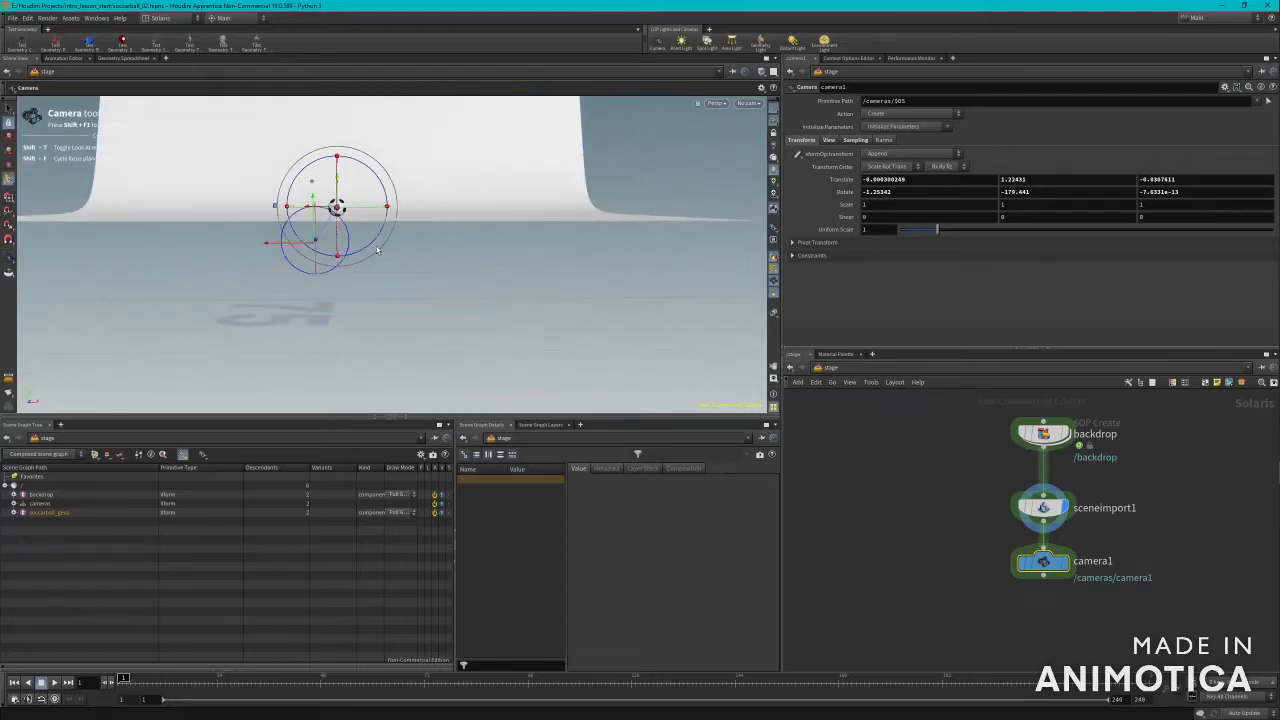
pyautogui.moveTo(314, 244); pyautogui.dragTo(320, 183)
pyautogui.keyDown('alt'); pyautogui.moveTo(303, 319); pyautogui.dragTo(307, 327); pyautogui.keyUp('alt')
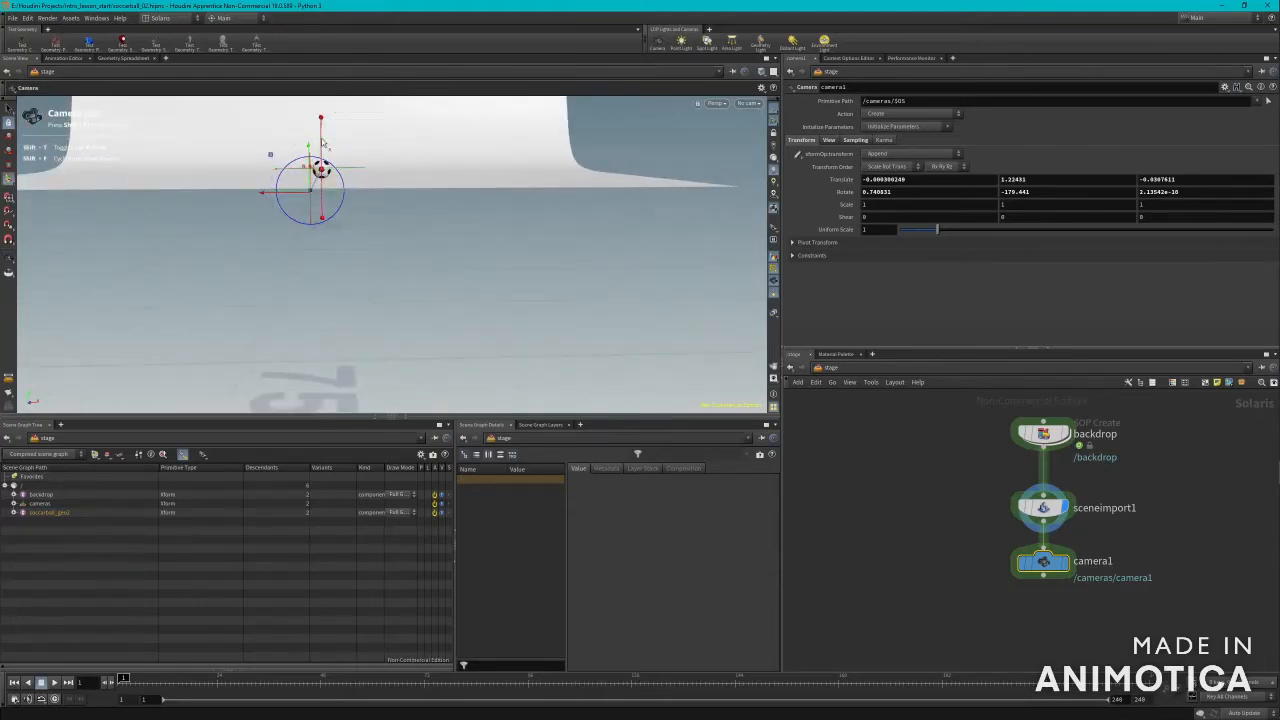
pyautogui.moveTo(365, 238); pyautogui.dragTo(320, 190)
pyautogui.hotkey('ctrl', 'z')
pyautogui.hotkey('ctrl', 'z')
pyautogui.hotkey('ctrl', 'z')
pyautogui.hotkey('ctrl', 'z')
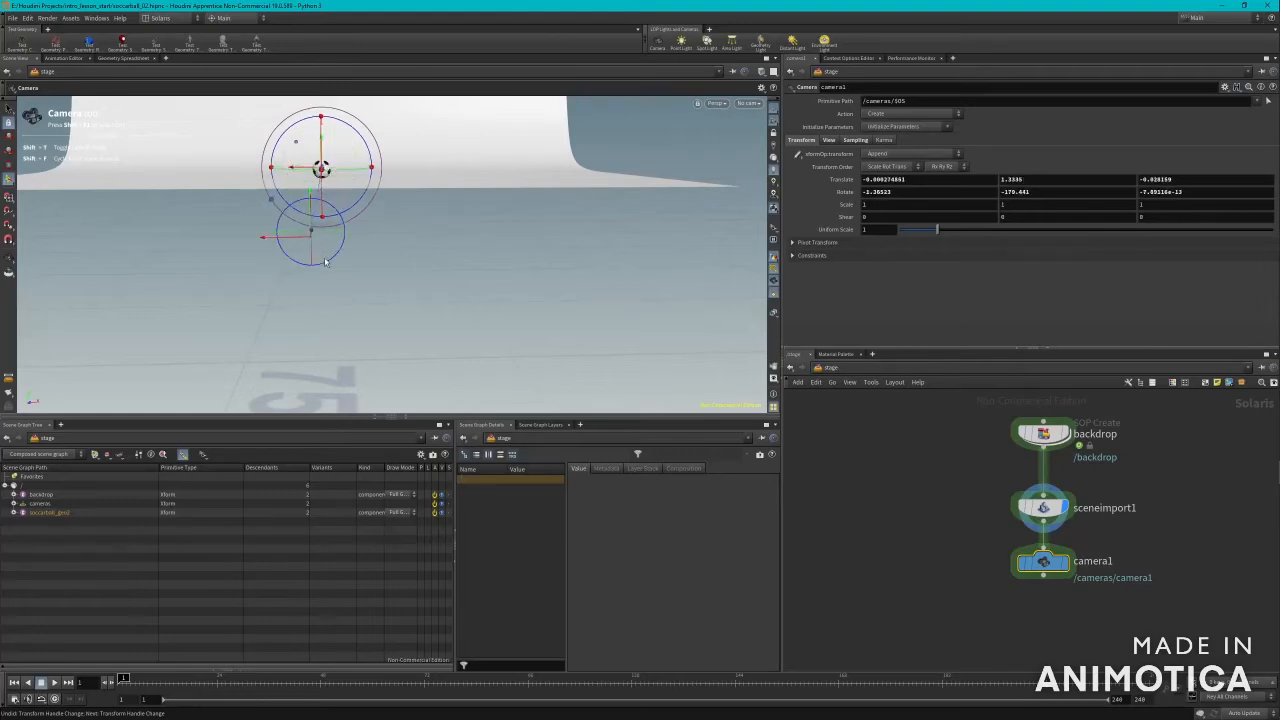
# Step: Restore the last undone camera change and raise camera1 to a height of about 2.09 with its viewport handle
pyautogui.hotkey('ctrl', 'y')
pyautogui.keyDown('alt'); pyautogui.moveTo(318, 246); pyautogui.dragTo(410, 249); pyautogui.keyUp('alt')
pyautogui.moveTo(383, 200); pyautogui.dragTo(388, 119)
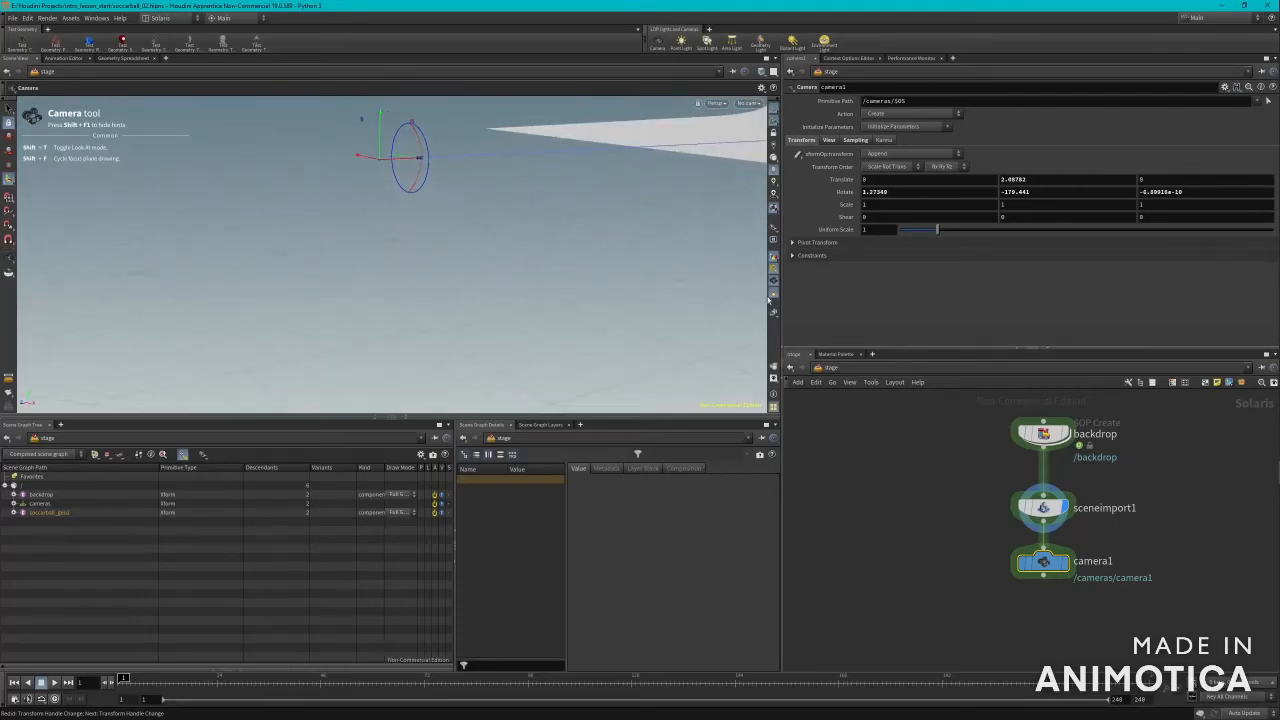
# Step: Make camera1 the displayed node, look through camera1 in the viewport and lower it slightly with its vertical handle
pyautogui.click(1066, 562)
pyautogui.click(748, 103)
pyautogui.click(758, 122)
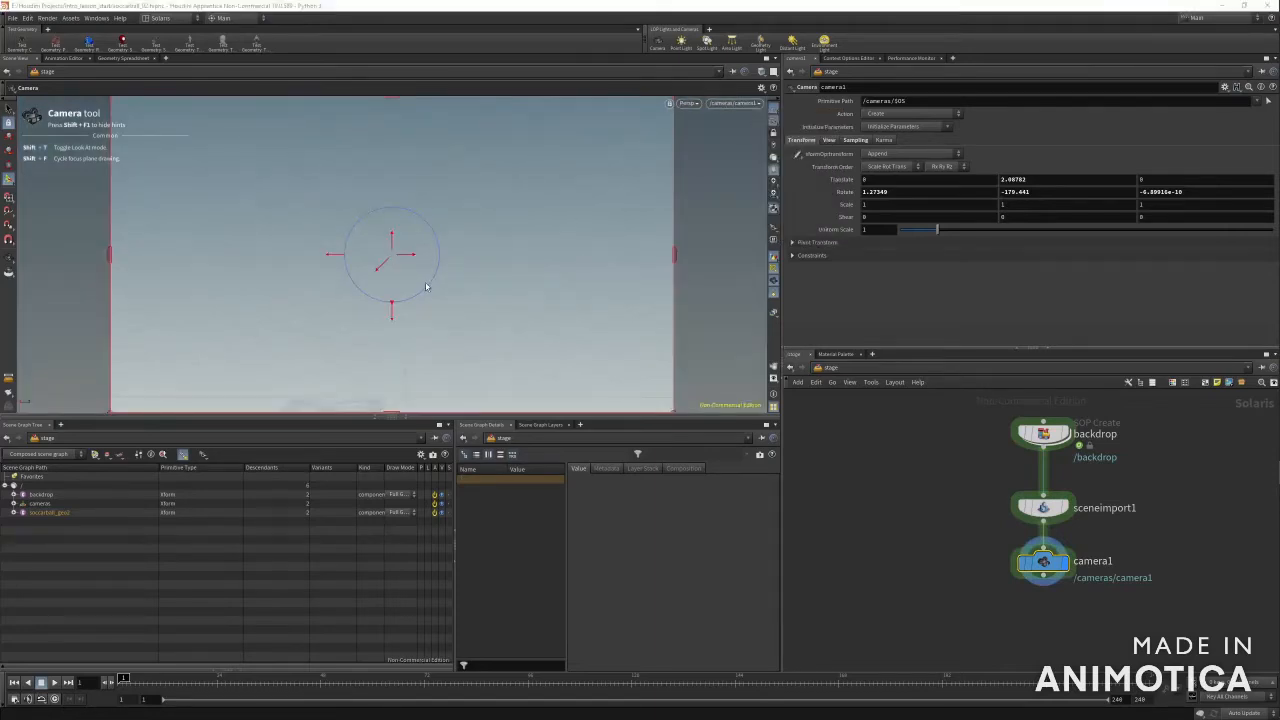
pyautogui.moveTo(392, 237); pyautogui.dragTo(404, 323)
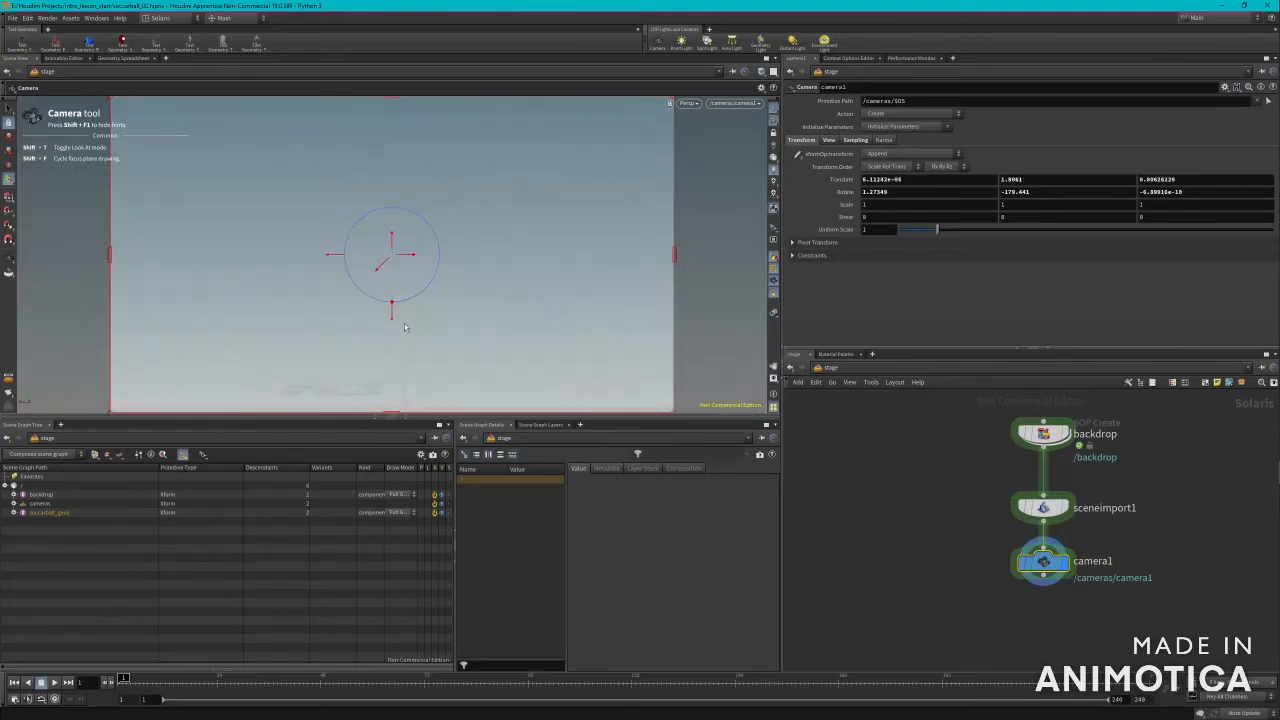
# Step: Lock camera1 to the view and navigate until the soccer ball is centered in the frame at about Z -16.2
pyautogui.click(775, 135)
pyautogui.scroll(-5, 388, 316)
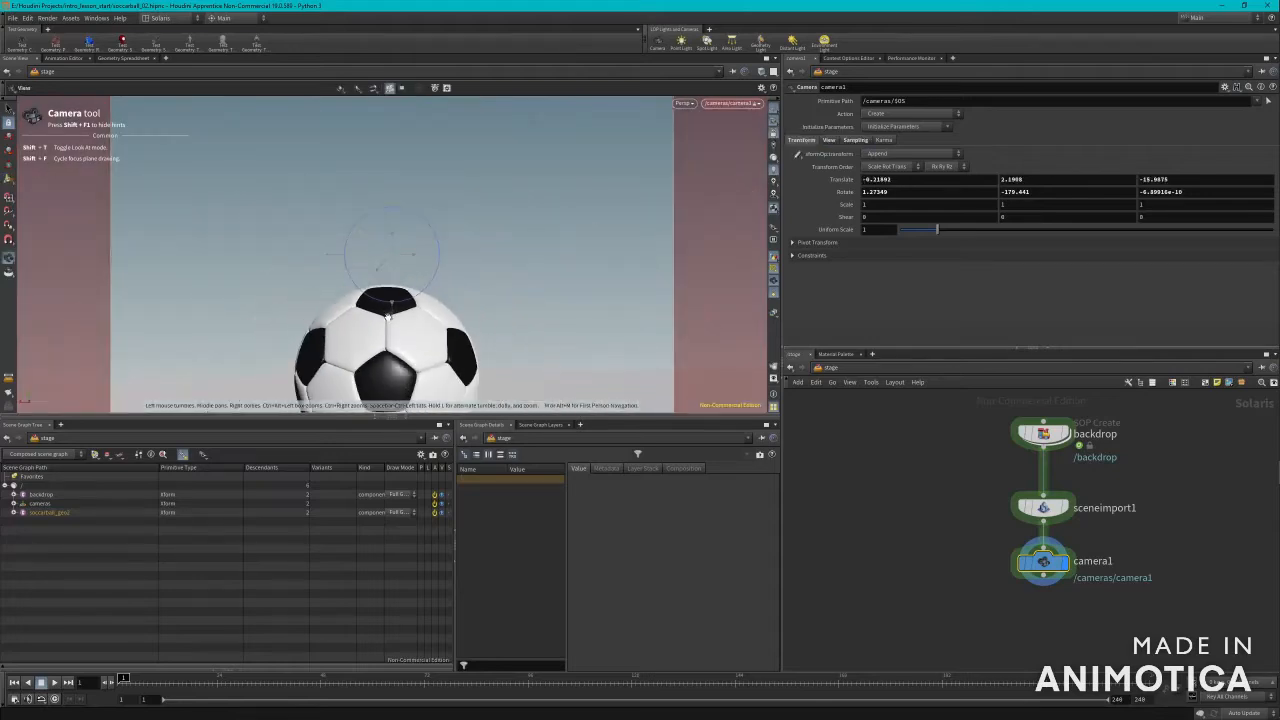
pyautogui.moveTo(392, 249); pyautogui.dragTo(388, 370)
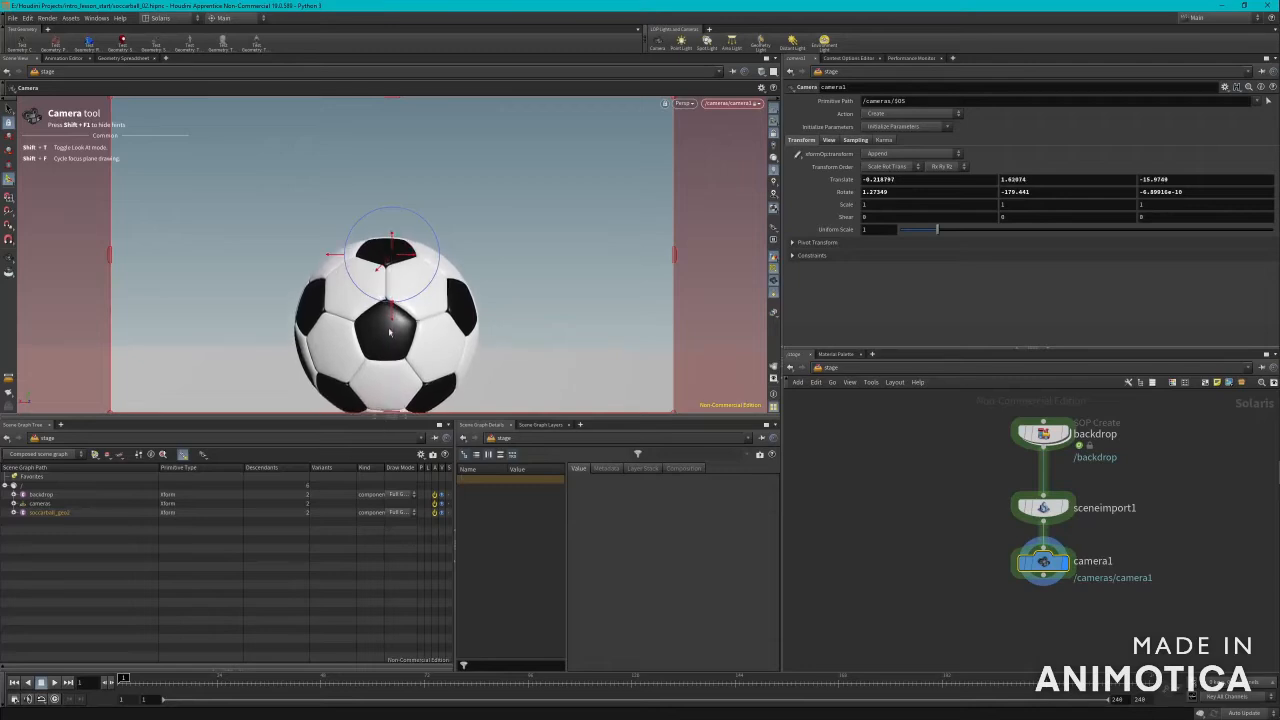
pyautogui.moveTo(391, 305); pyautogui.dragTo(387, 326)
pyautogui.press('space')
pyautogui.moveTo(405, 243)
pyautogui.mouseDown(button='middle')
pyautogui.moveTo(392, 243)
pyautogui.moveTo(403, 242)
pyautogui.mouseUp(button='middle')
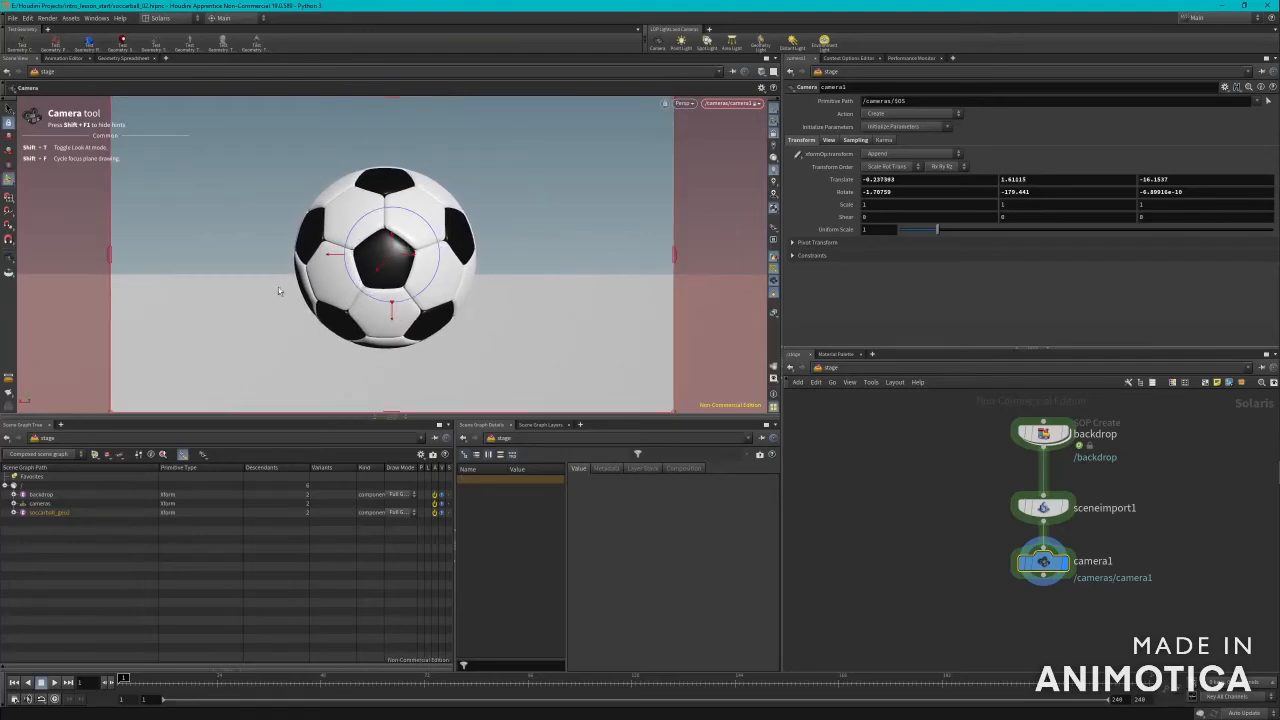
# Step: Orbit the locked camera to the ball's opposite side so the backdrop lies behind it, with Y rotation at about 2.7 degrees
pyautogui.press('space')
pyautogui.moveTo(293, 286); pyautogui.dragTo(321, 286)
pyautogui.moveTo(328, 286); pyautogui.dragTo(548, 314, button='middle')
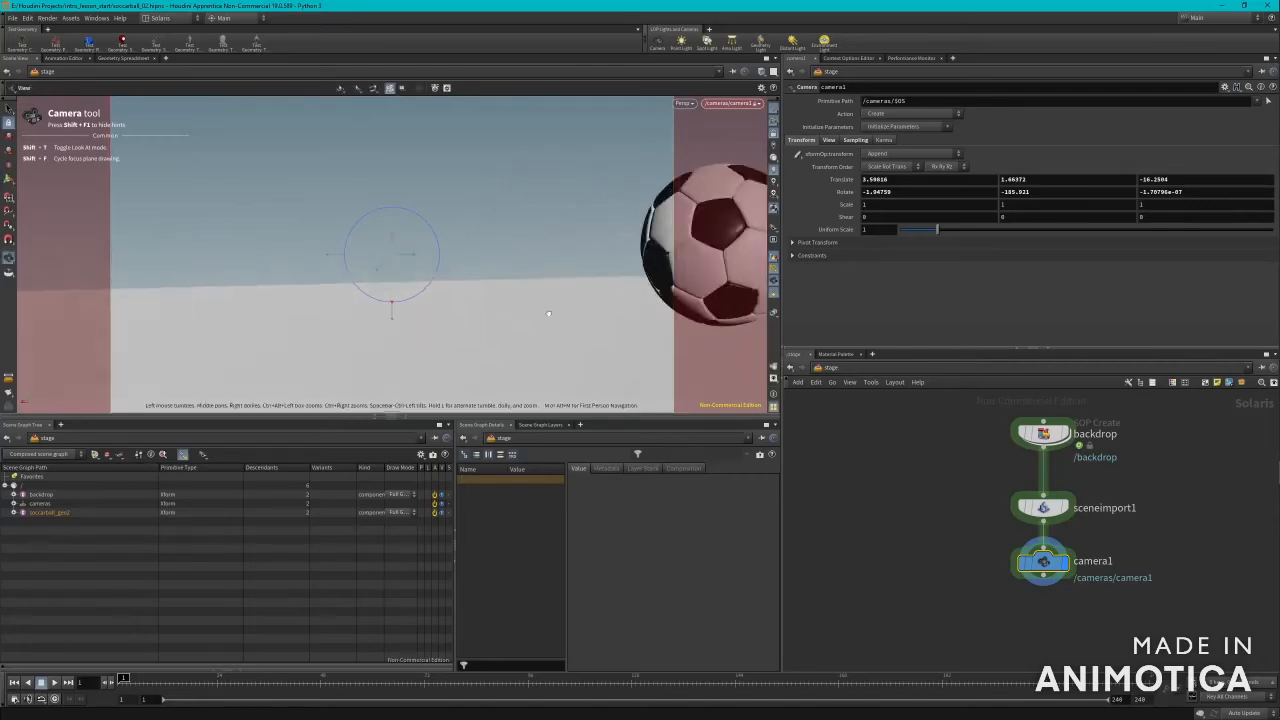
pyautogui.moveTo(548, 314); pyautogui.dragTo(815, 309)
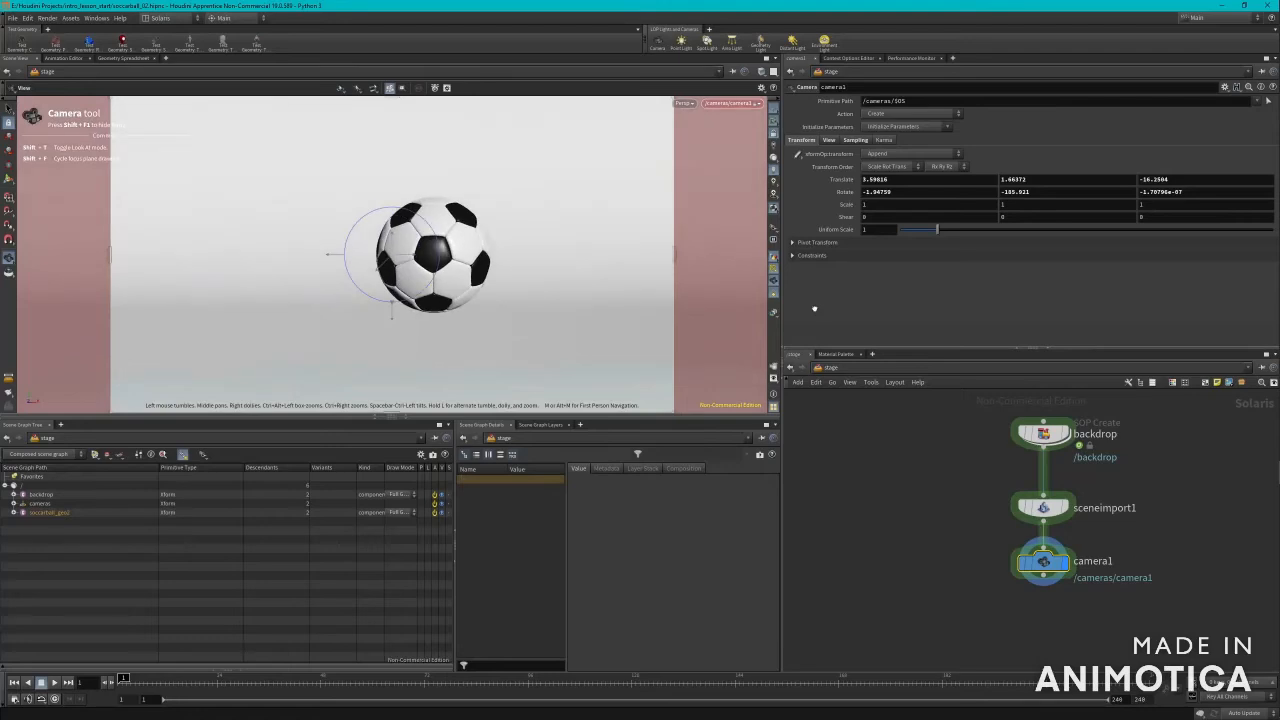
pyautogui.scroll(-6, 497, 278)
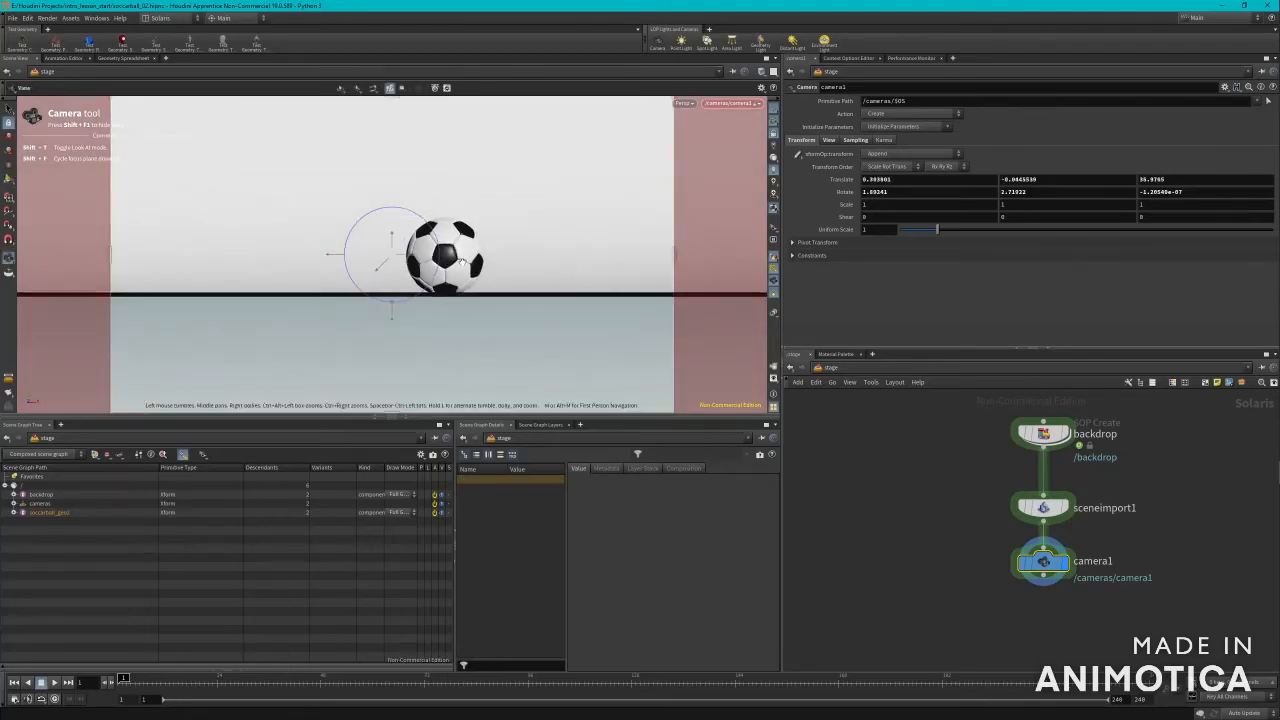
# Step: Pull the locked camera back to about Z 59.6 and center the ball, raising the camera and tilting it slightly down
pyautogui.moveTo(489, 284); pyautogui.dragTo(456, 279, button='middle')
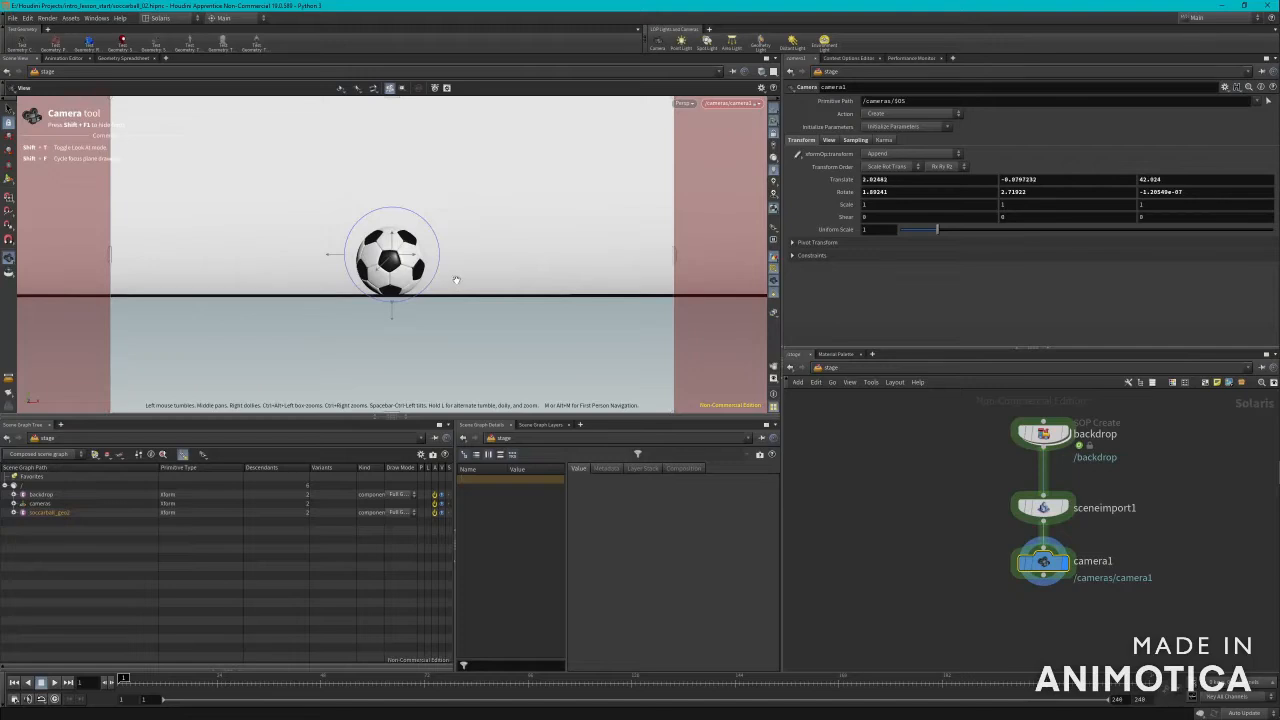
pyautogui.scroll(-5, 456, 279)
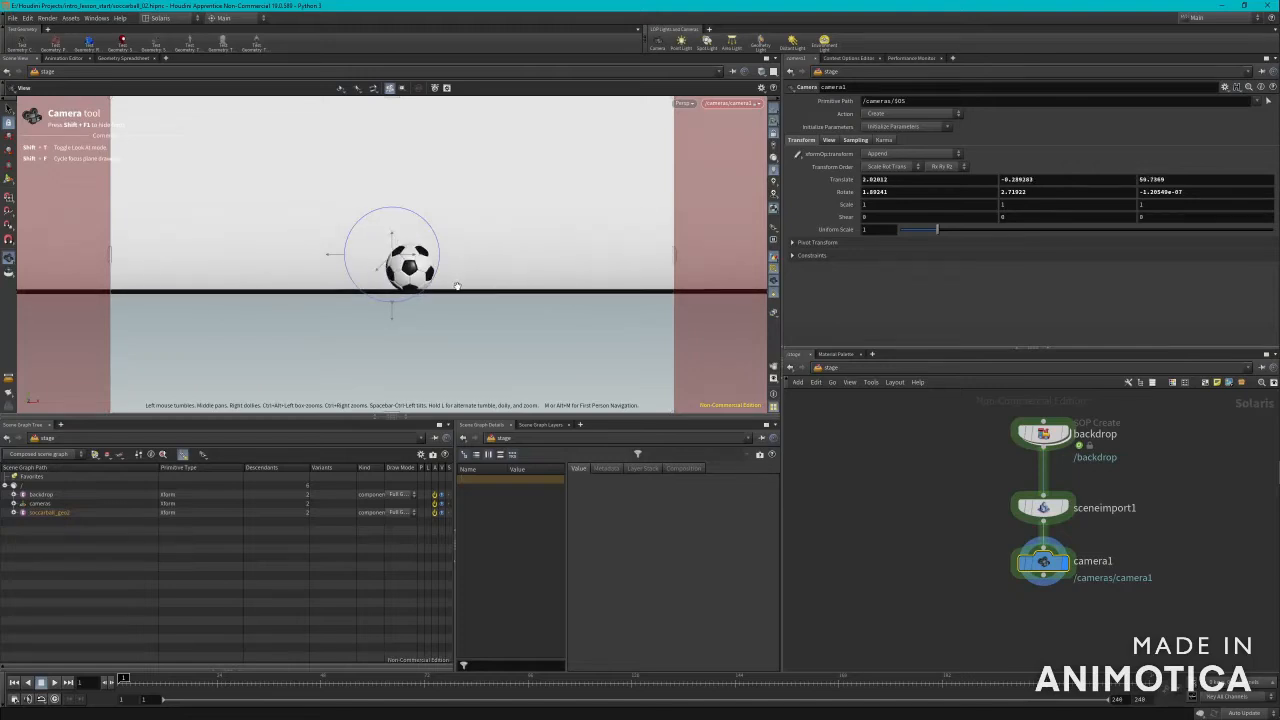
pyautogui.moveTo(449, 288); pyautogui.dragTo(450, 289, button='middle')
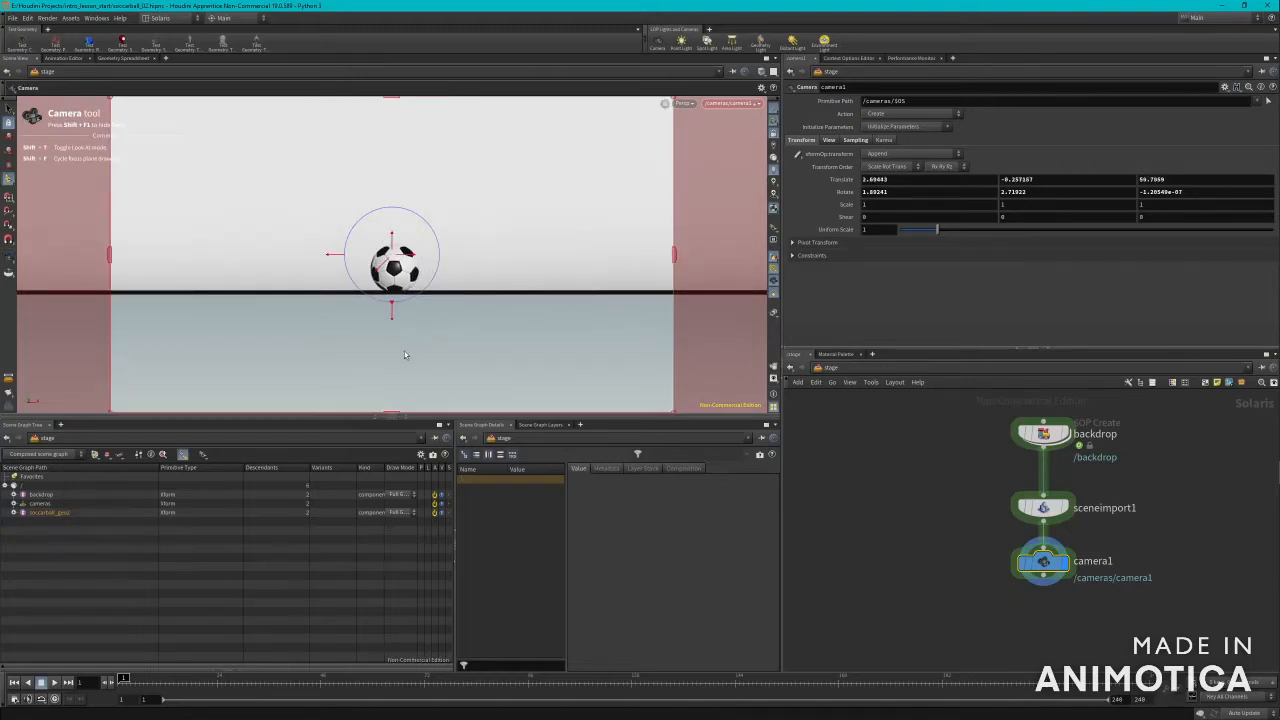
pyautogui.moveTo(398, 298); pyautogui.dragTo(436, 324)
pyautogui.moveTo(436, 324); pyautogui.dragTo(444, 313, button='middle')
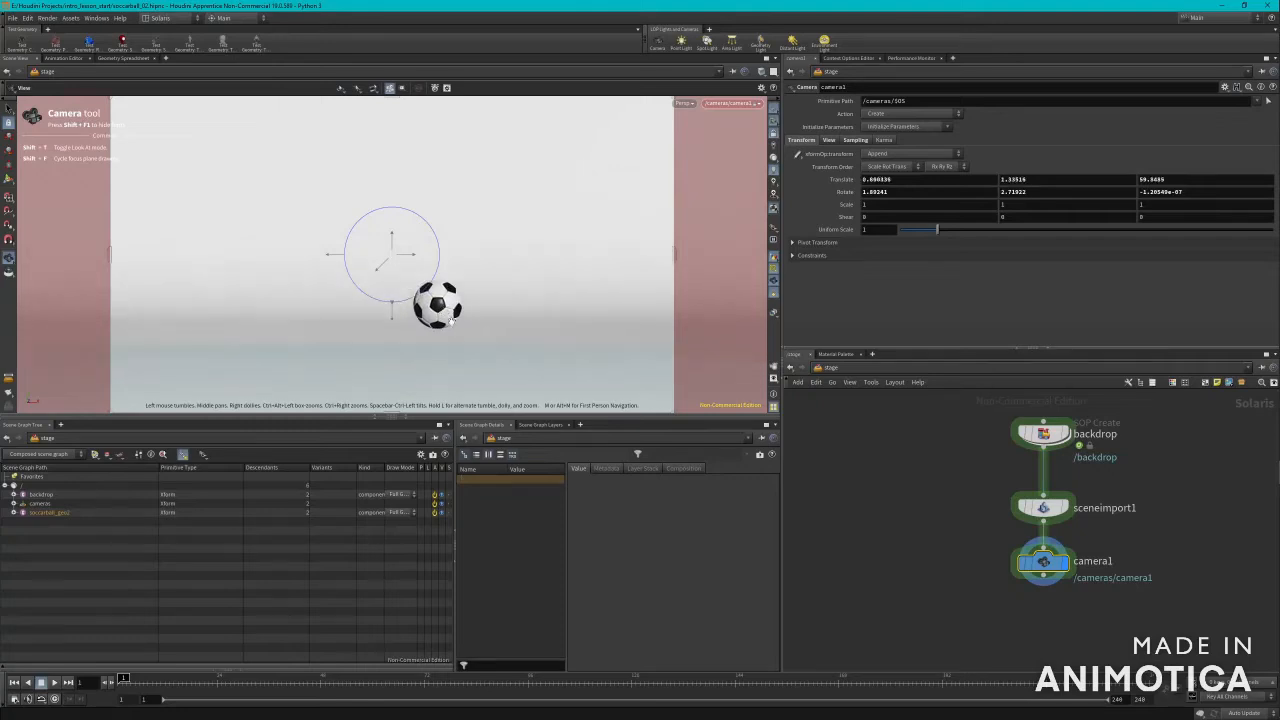
pyautogui.moveTo(462, 352); pyautogui.dragTo(398, 290)
pyautogui.moveTo(398, 290); pyautogui.dragTo(446, 326, button='middle')
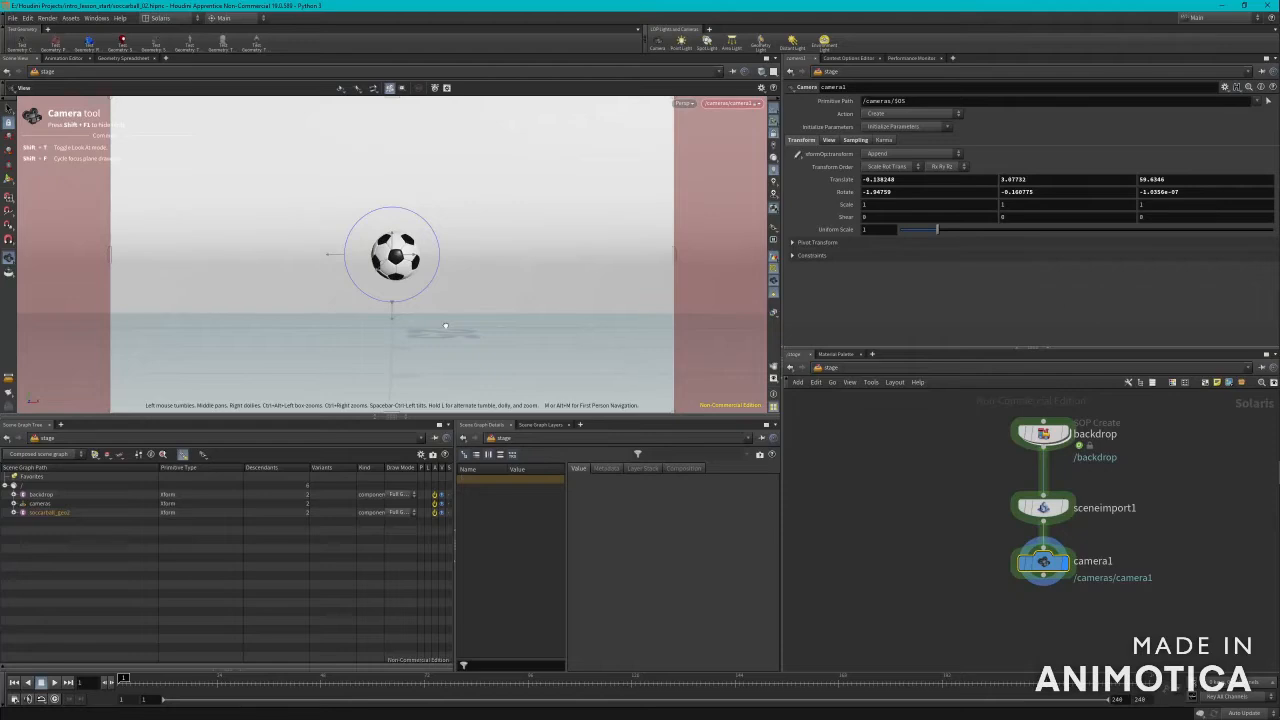
# Step: Move the camera in to about Z 30.4 with only backdrop around the centered ball, and unlock the camera from the view
pyautogui.moveTo(426, 276); pyautogui.dragTo(420, 260)
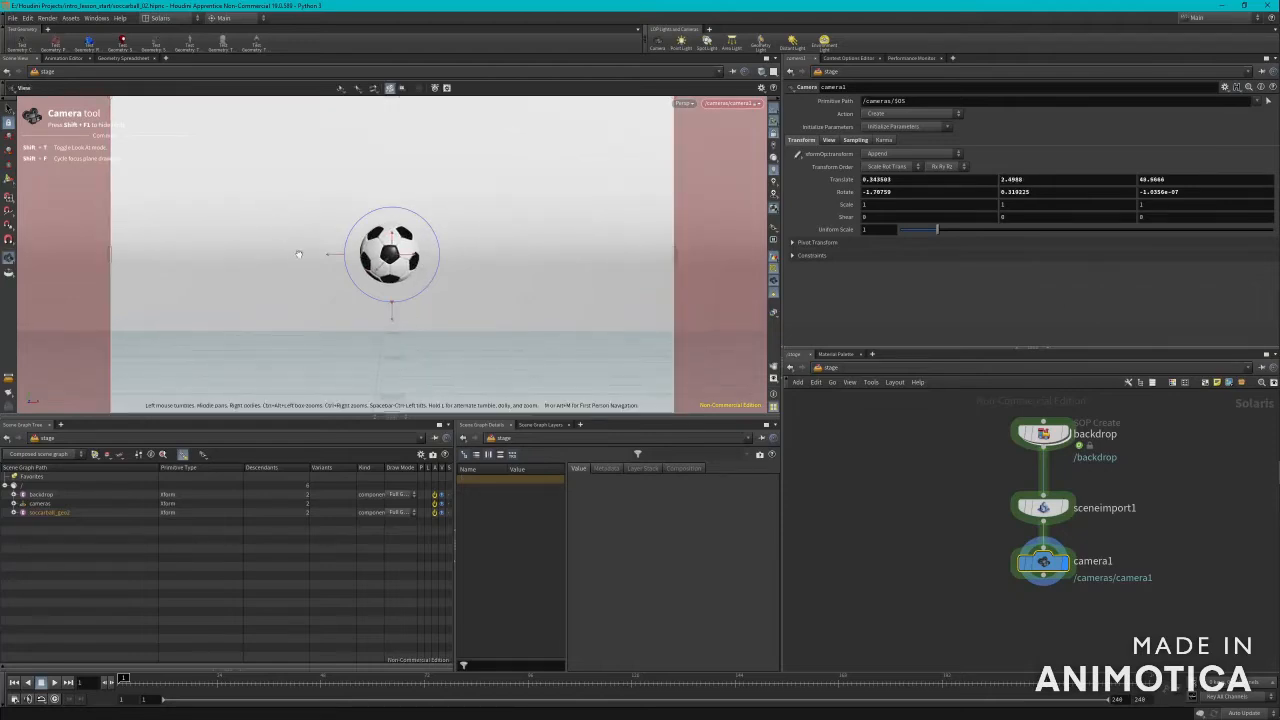
pyautogui.moveTo(412, 288); pyautogui.dragTo(406, 252)
pyautogui.moveTo(406, 252); pyautogui.dragTo(427, 271, button='middle')
pyautogui.scroll(4, 421, 260)
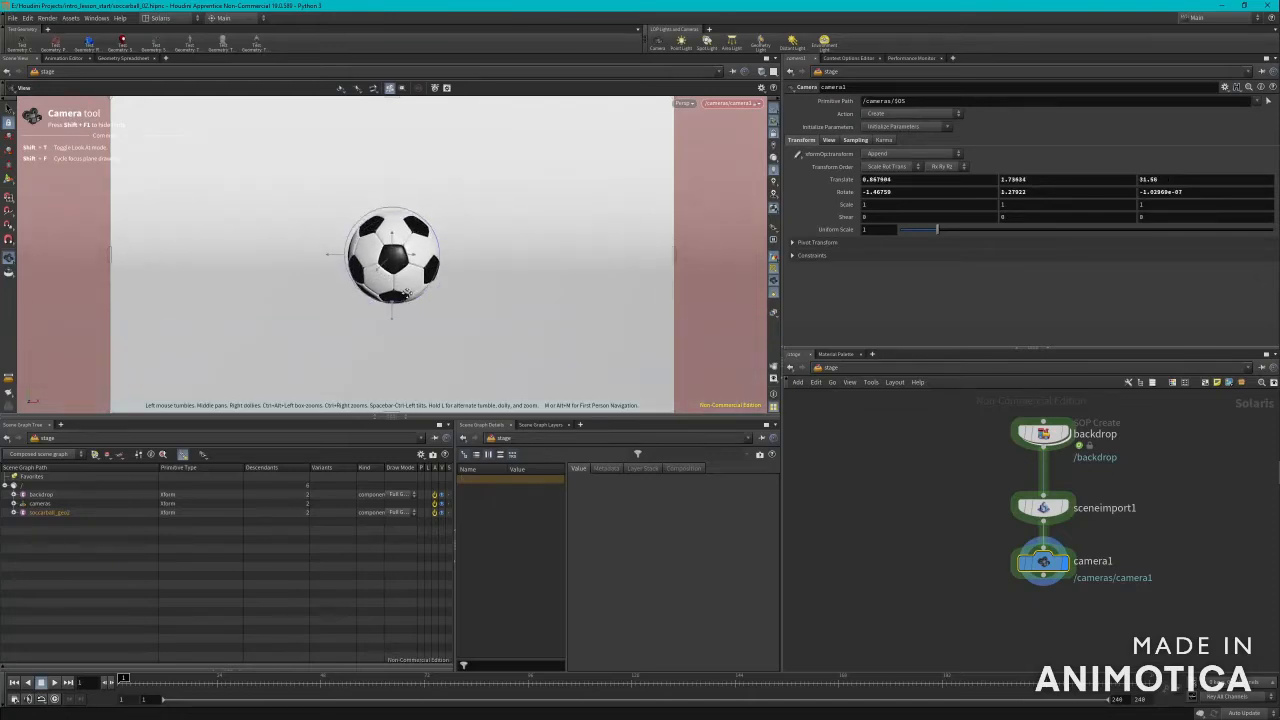
pyautogui.moveTo(427, 271); pyautogui.dragTo(422, 290, button='right')
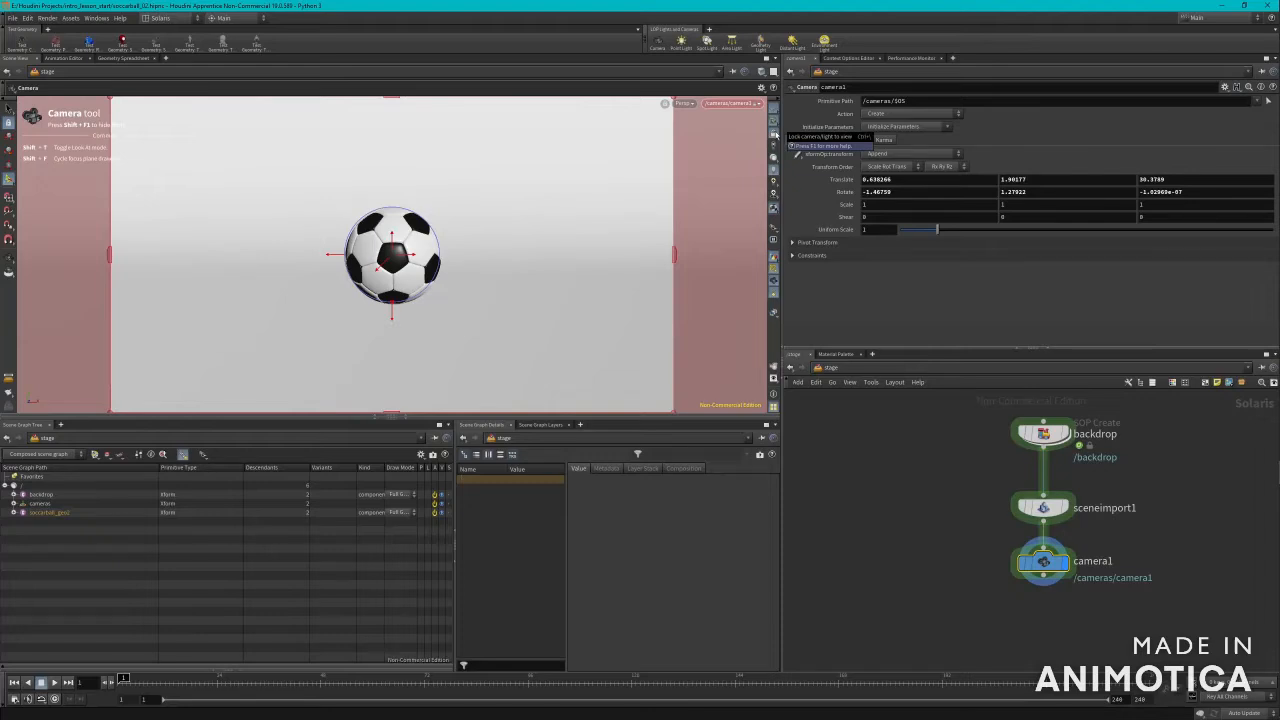
pyautogui.click(773, 133)
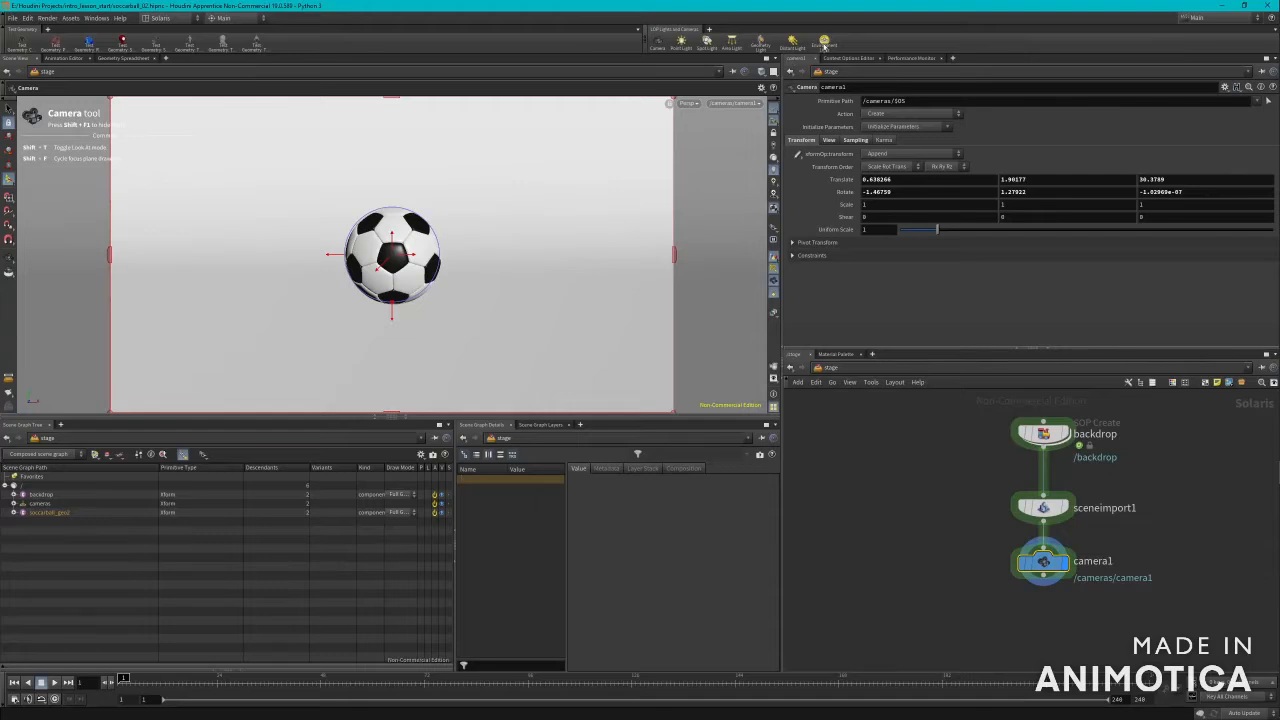
# Step: Add an Environment Light to the stage and place it in the viewport at the soccer ball
pyautogui.click(823, 44)
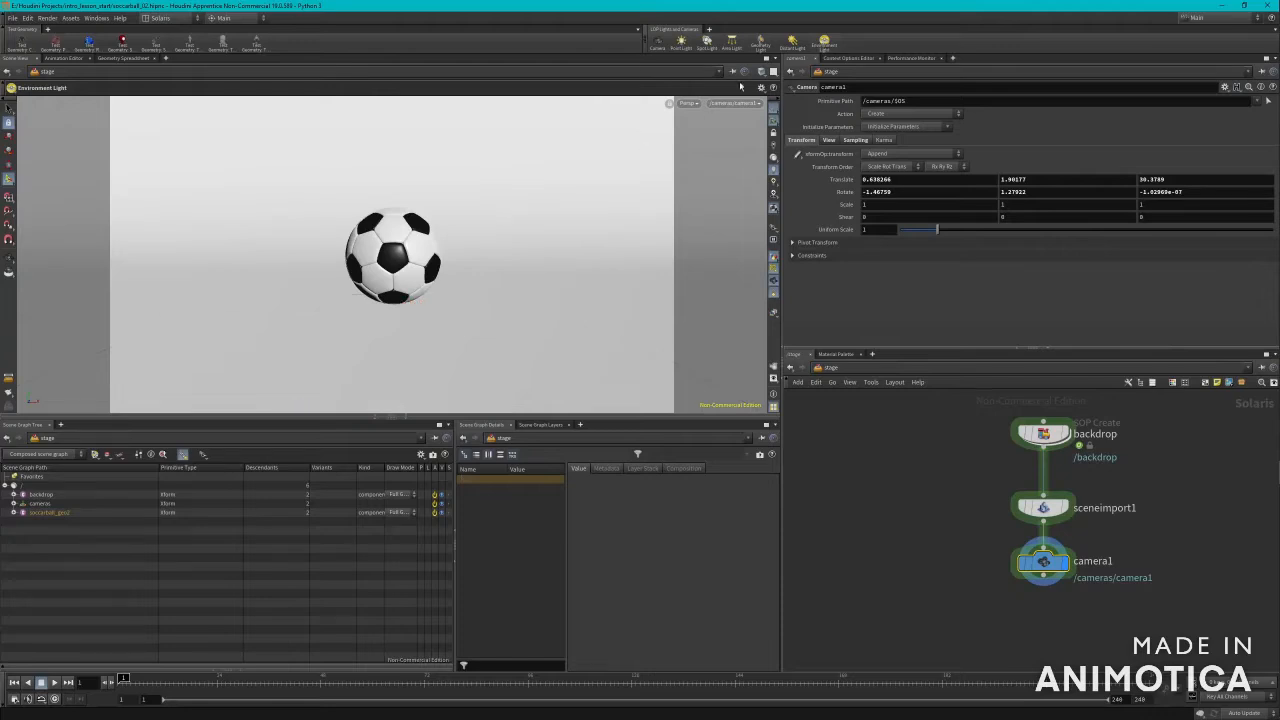
pyautogui.click(824, 42)
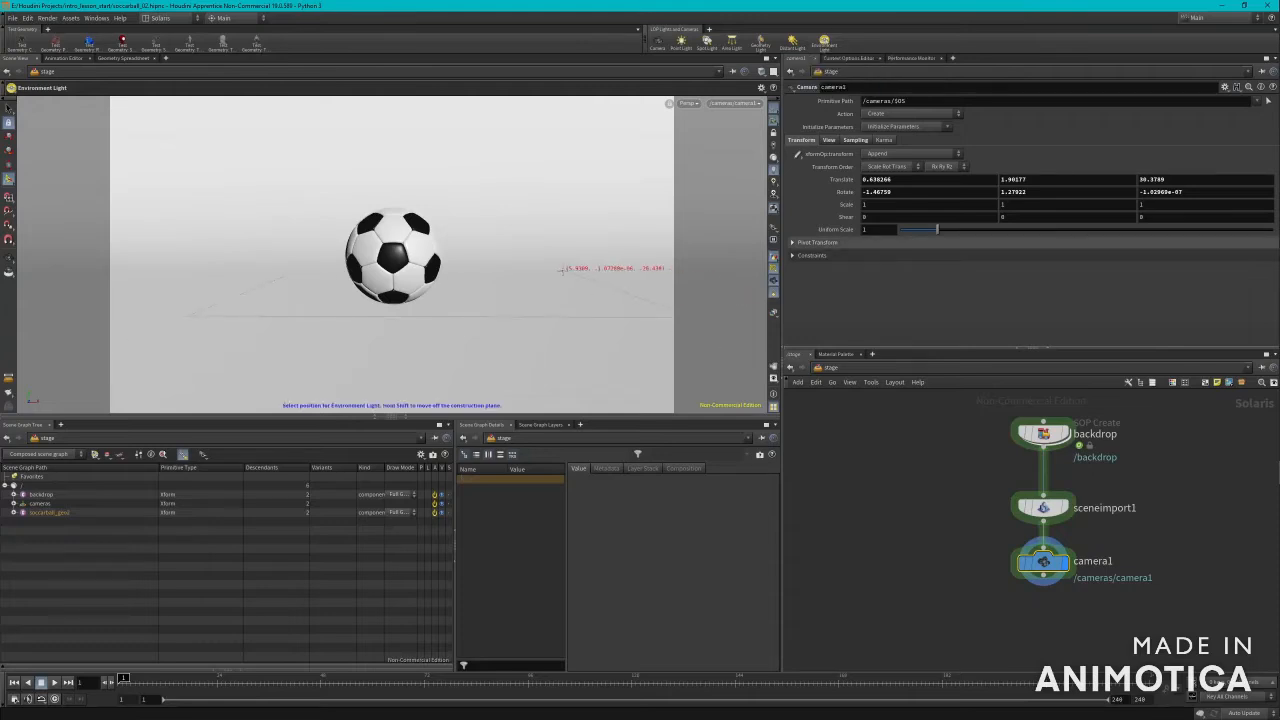
pyautogui.click(404, 246)
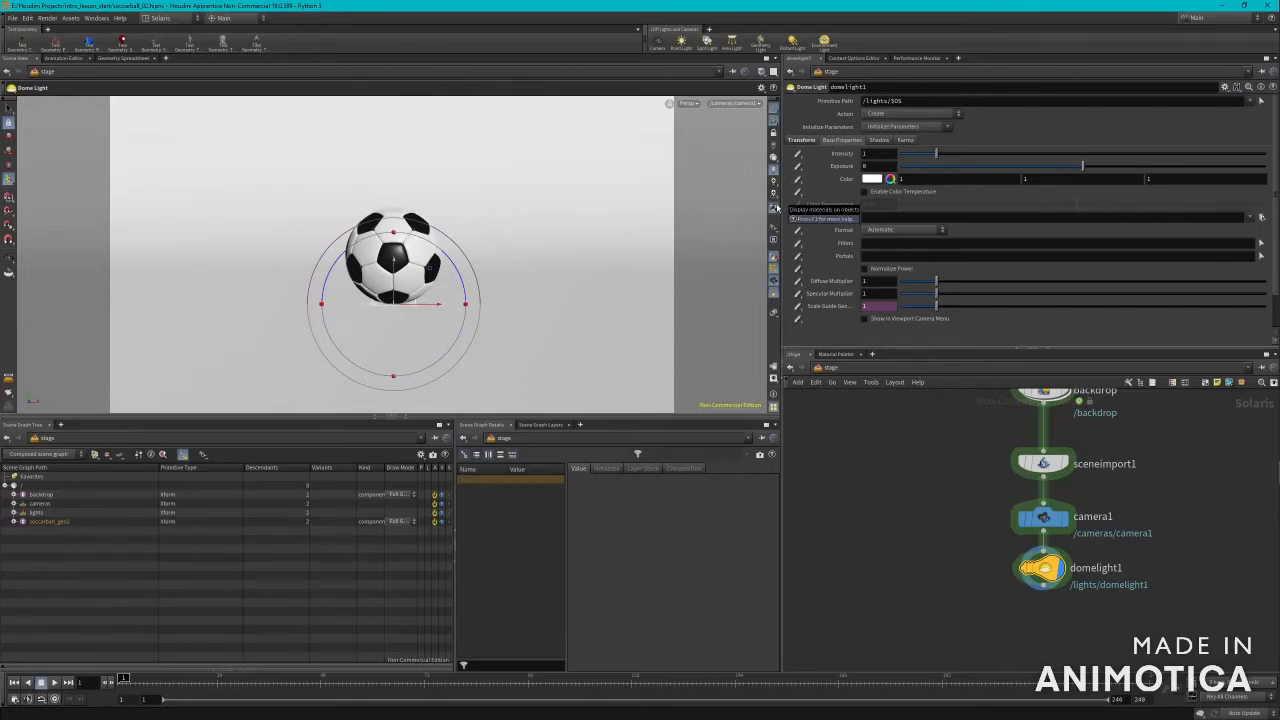
# Step: Set the dome light's intensity to 0.5, and undo the trial move of the light's handle
pyautogui.doubleClick(866, 153)
pyautogui.write('3')
pyautogui.write('.')
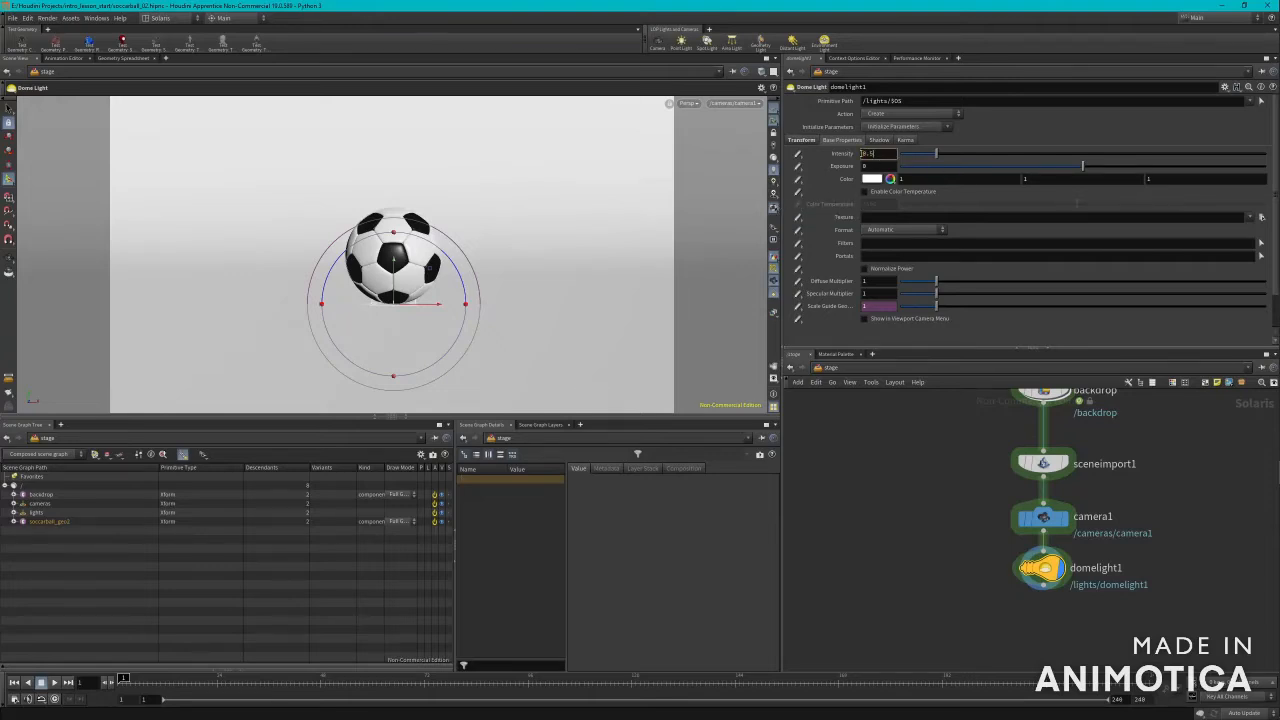
pyautogui.press('Return')
pyautogui.moveTo(397, 263); pyautogui.dragTo(397, 195)
pyautogui.hotkey('ctrl', 'z')
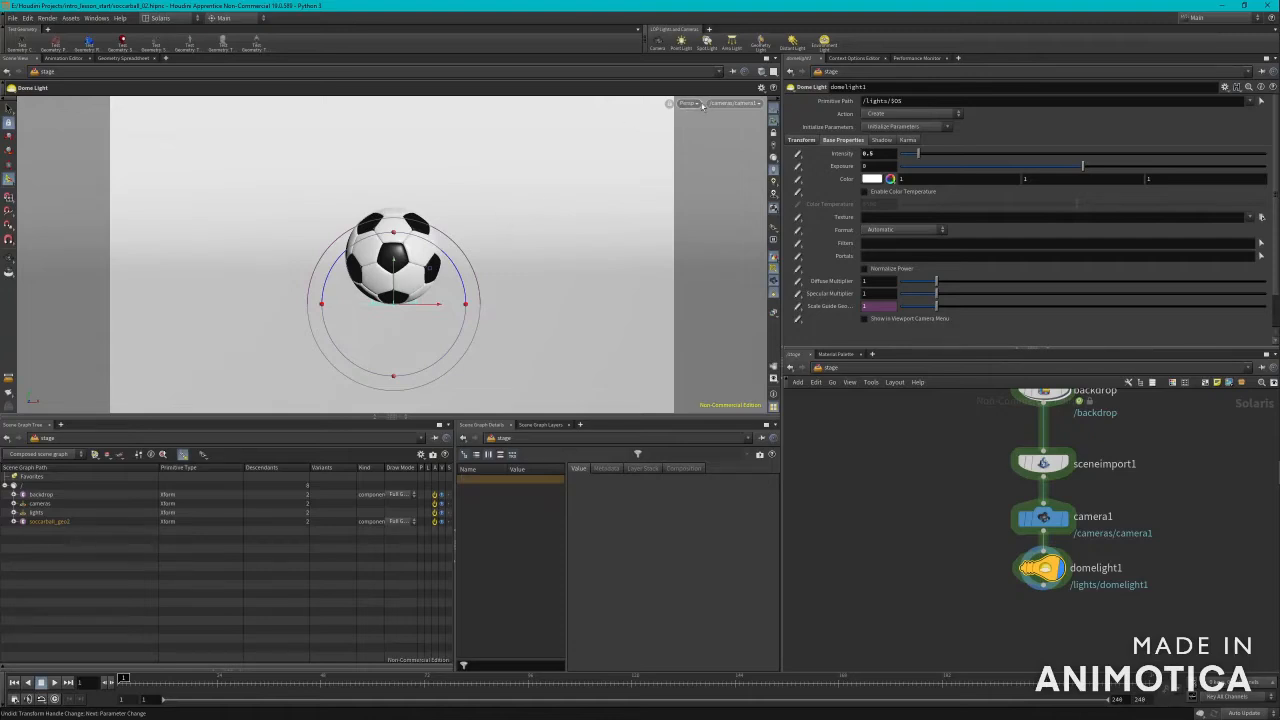
# Step: Switch the camera view's renderer to Karma and turn on denoising for the preview
pyautogui.click(699, 104)
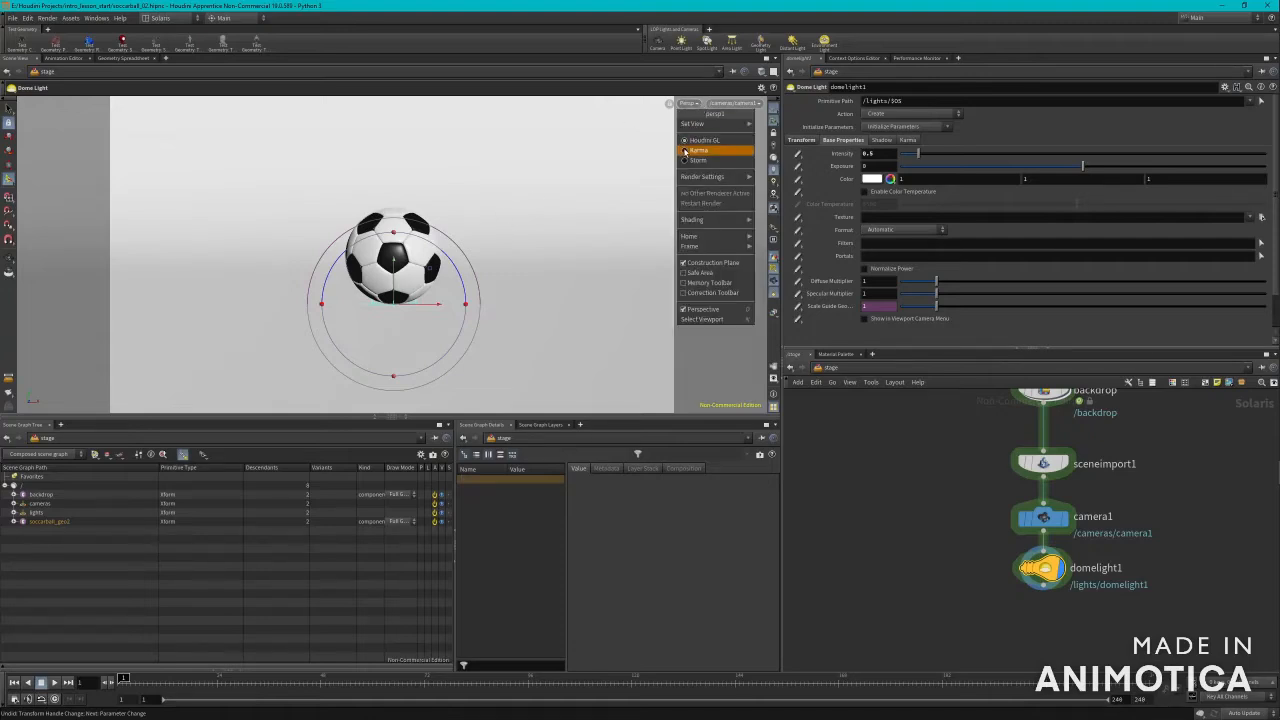
pyautogui.click(686, 150)
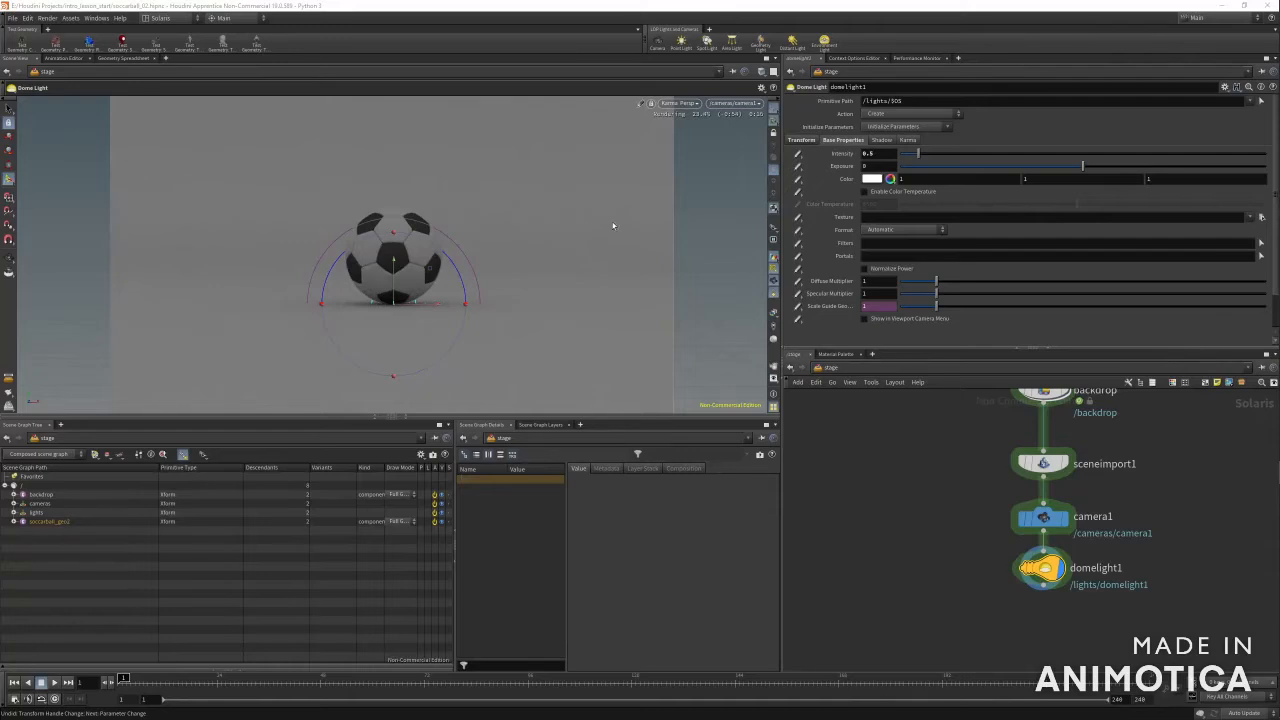
pyautogui.click(773, 342)
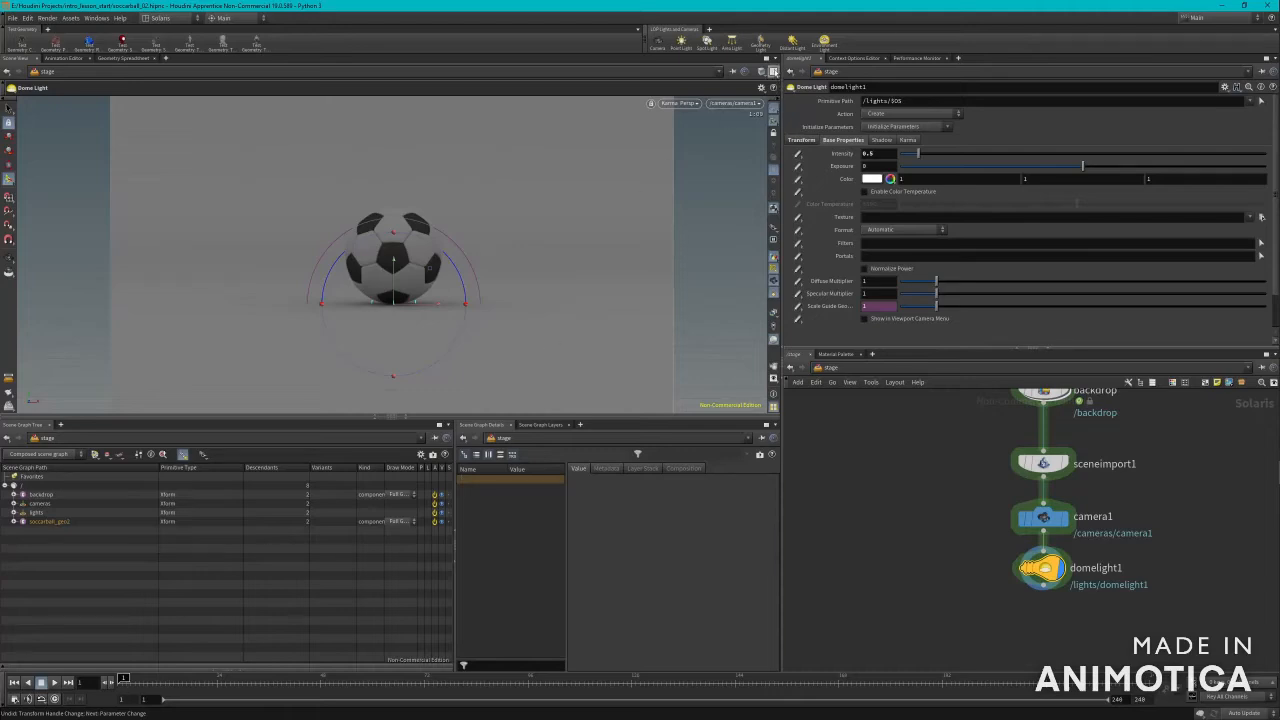
# Step: Add a Point Light to the stage and look through camera1 again
pyautogui.click(681, 43)
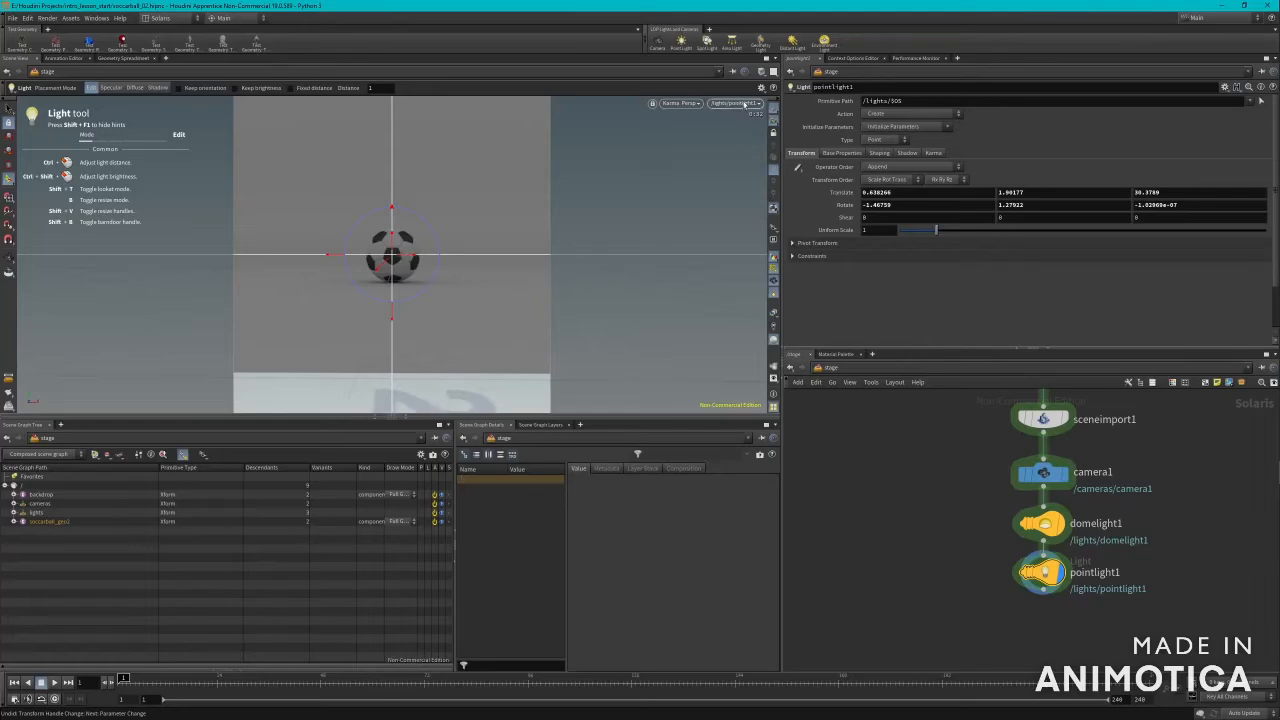
pyautogui.click(745, 104)
pyautogui.click(752, 118)
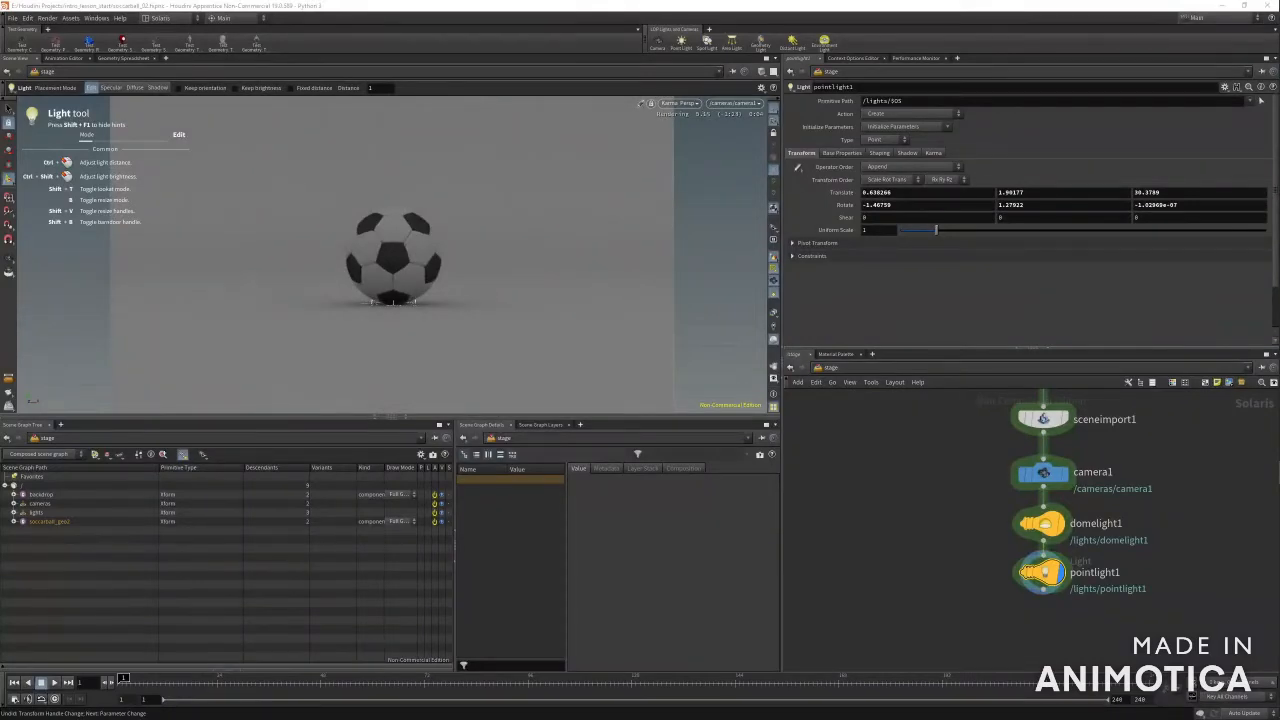
# Step: In Shadow placement mode, set the point light's pivot on top of the ball and its shadow target on the floor to the ball's right
pyautogui.click(1048, 578)
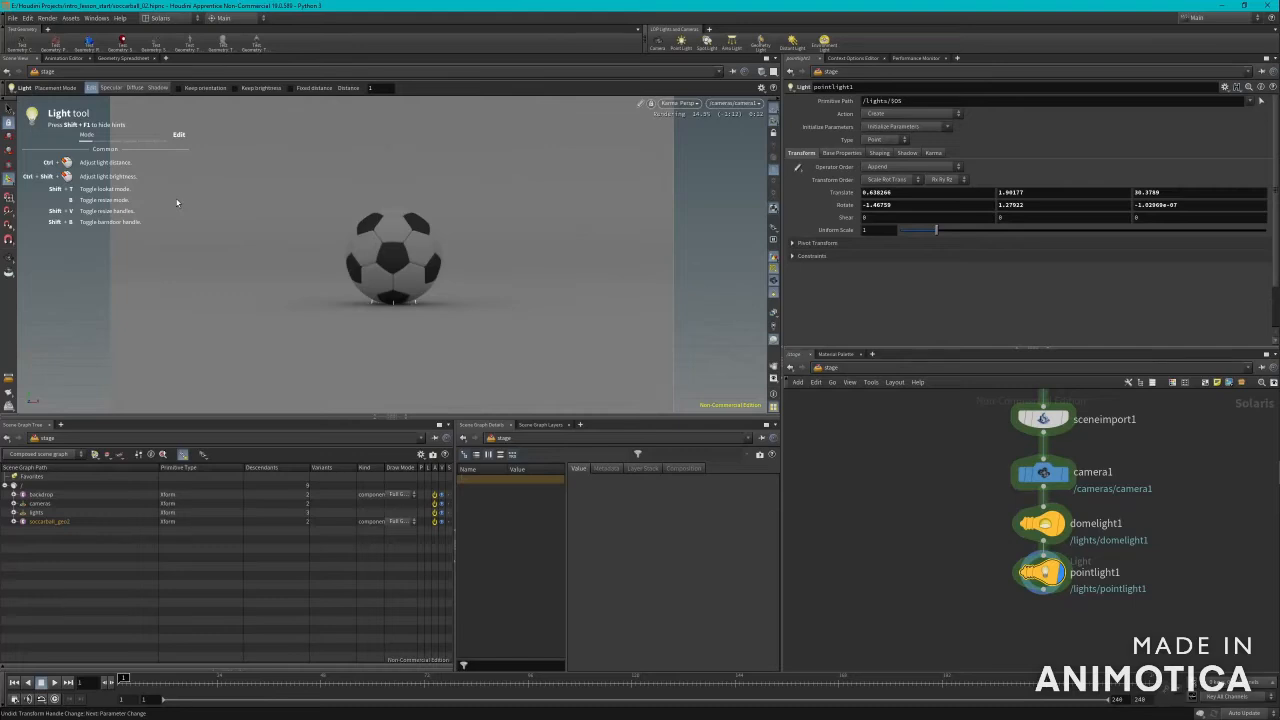
pyautogui.hotkey('shift', 's')
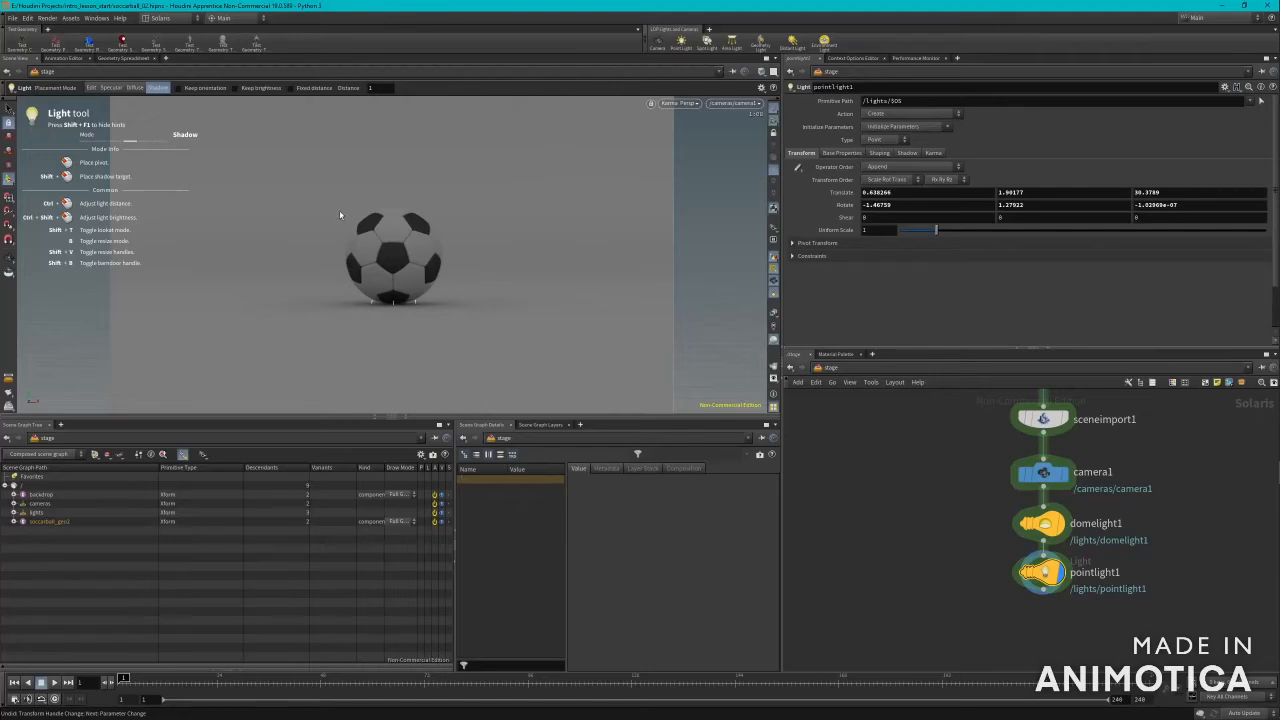
pyautogui.click(392, 219)
pyautogui.keyDown('shift'); pyautogui.click(515, 312); pyautogui.keyUp('shift')
# Step: Move the point light away from the ball to a distance of about 50
pyautogui.keyDown('ctrl'); pyautogui.moveTo(476, 280); pyautogui.dragTo(446, 266); pyautogui.keyUp('ctrl')
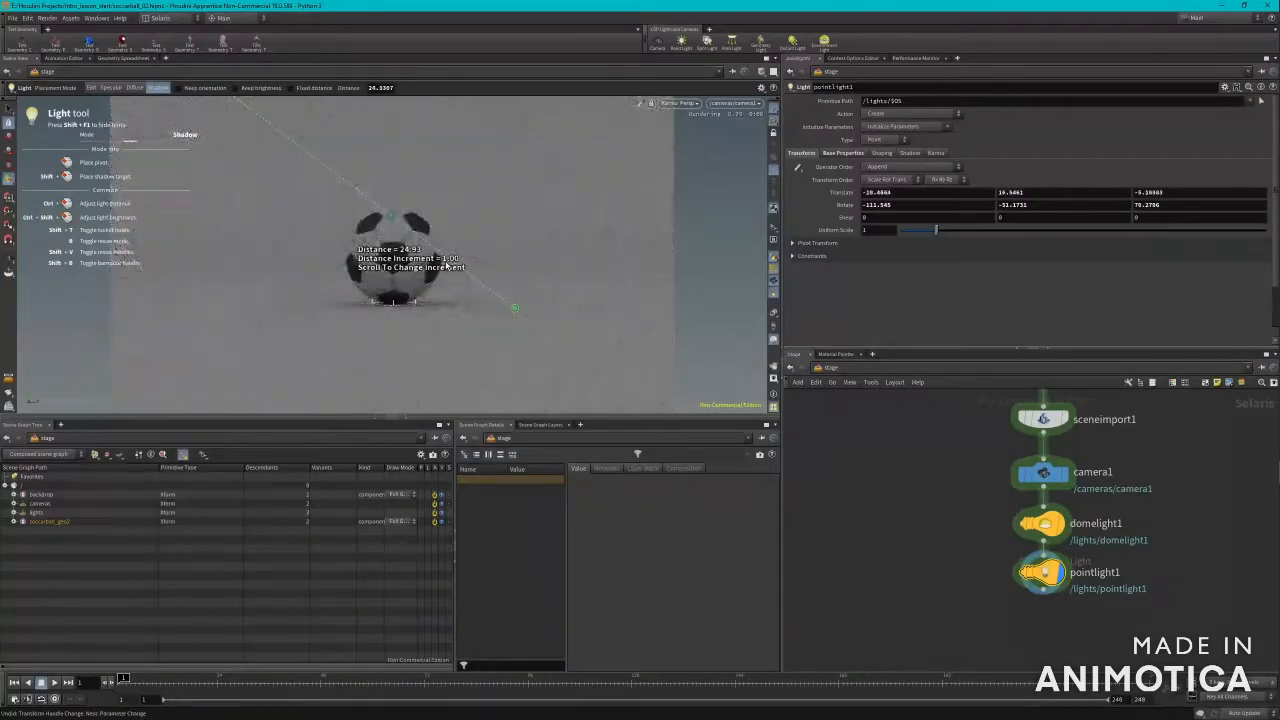
pyautogui.keyDown('ctrl'); pyautogui.scroll(1, 446, 265); pyautogui.keyUp('ctrl')
pyautogui.keyDown('ctrl'); pyautogui.scroll(1, 446, 265); pyautogui.keyUp('ctrl')
pyautogui.moveTo(447, 266)
pyautogui.keyDown('ctrl'); pyautogui.mouseDown()
pyautogui.moveTo(457, 269)
pyautogui.moveTo(412, 257)
pyautogui.moveTo(425, 257)
pyautogui.mouseUp(); pyautogui.keyUp('ctrl')
pyautogui.keyDown('ctrl'); pyautogui.scroll(-1, 457, 269); pyautogui.keyUp('ctrl')
pyautogui.keyDown('ctrl'); pyautogui.scroll(-1, 456, 268); pyautogui.keyUp('ctrl')
pyautogui.keyDown('ctrl'); pyautogui.scroll(-1, 425, 257); pyautogui.keyUp('ctrl')
pyautogui.keyDown('ctrl'); pyautogui.scroll(-1, 425, 257); pyautogui.keyUp('ctrl')
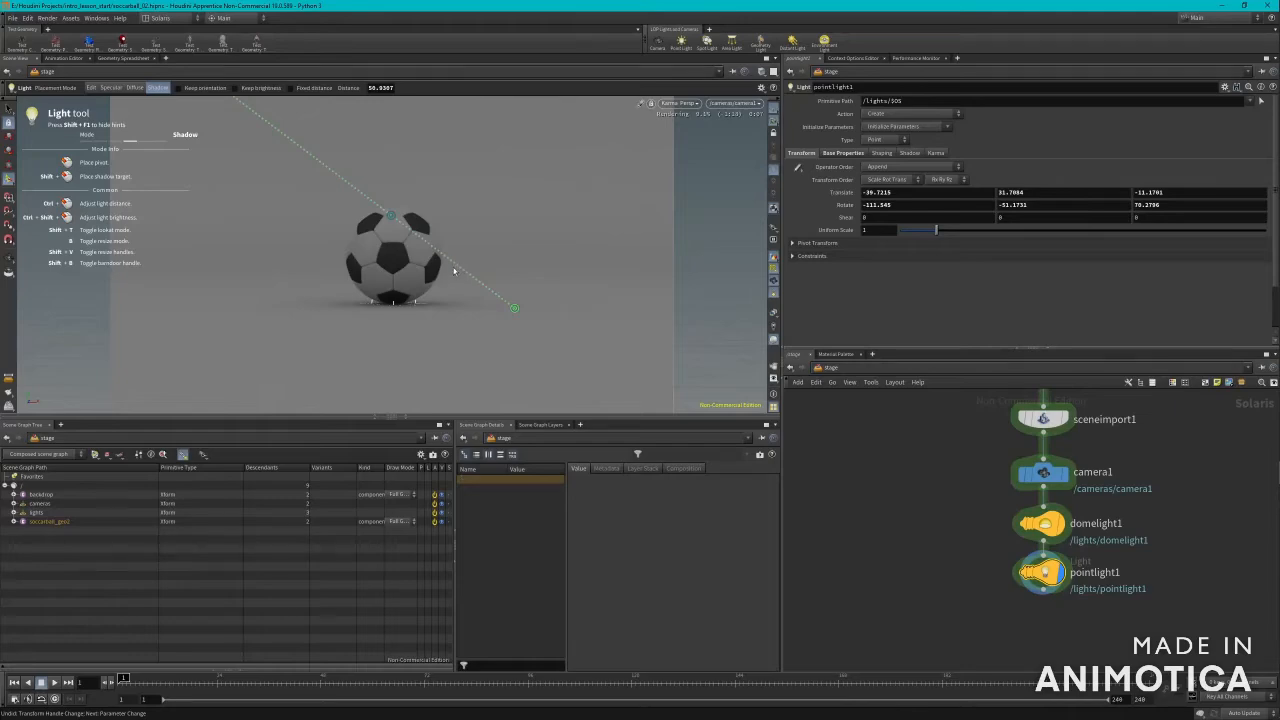
# Step: Raise the point light's intensity in large increments until the backdrop is bright and the ball casts a distinct shadow
pyautogui.keyDown('ctrl'); pyautogui.keyDown('shift'); pyautogui.moveTo(423, 240); pyautogui.dragTo(443, 258); pyautogui.keyUp('shift'); pyautogui.keyUp('ctrl')
pyautogui.keyDown('ctrl'); pyautogui.keyDown('shift'); pyautogui.scroll(3, 426, 247); pyautogui.keyUp('shift'); pyautogui.keyUp('ctrl')
pyautogui.keyDown('ctrl'); pyautogui.keyDown('shift'); pyautogui.scroll(2, 425, 246); pyautogui.keyUp('shift'); pyautogui.keyUp('ctrl')
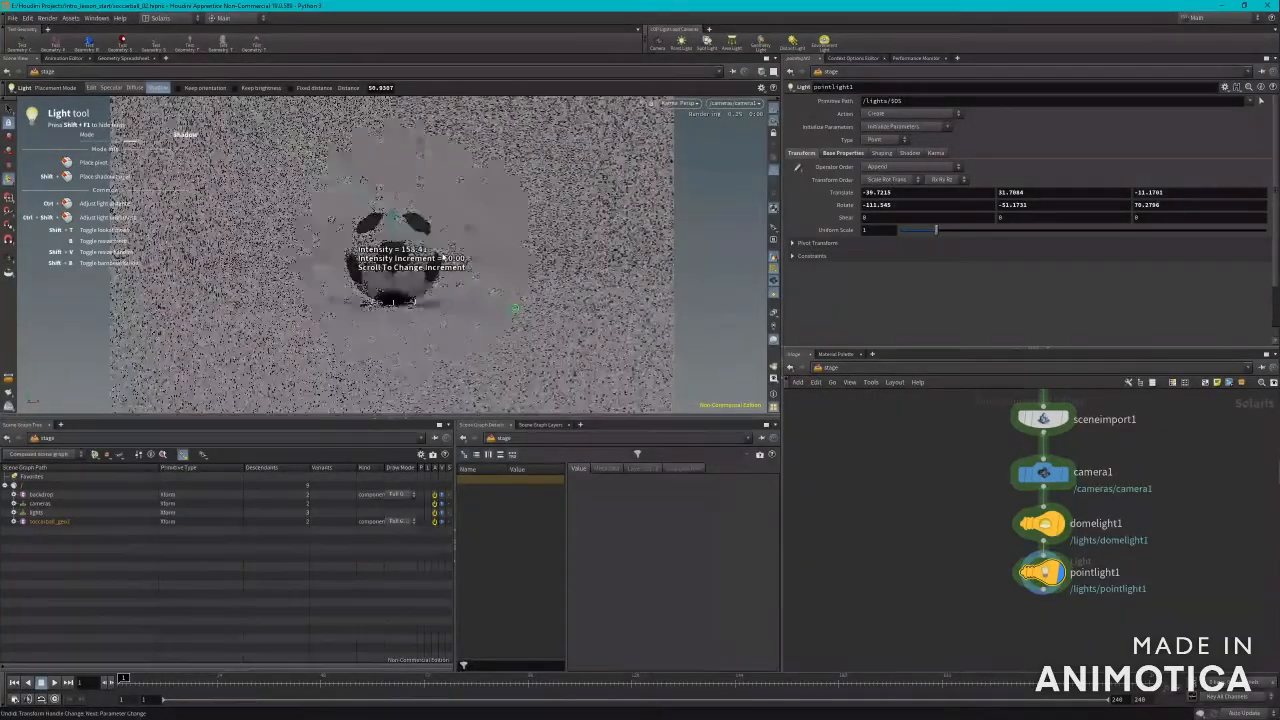
pyautogui.keyDown('ctrl'); pyautogui.keyDown('shift'); pyautogui.scroll(1, 443, 258); pyautogui.keyUp('shift'); pyautogui.keyUp('ctrl')
pyautogui.keyDown('ctrl'); pyautogui.keyDown('shift'); pyautogui.moveTo(443, 258); pyautogui.dragTo(548, 297); pyautogui.keyUp('shift'); pyautogui.keyUp('ctrl')
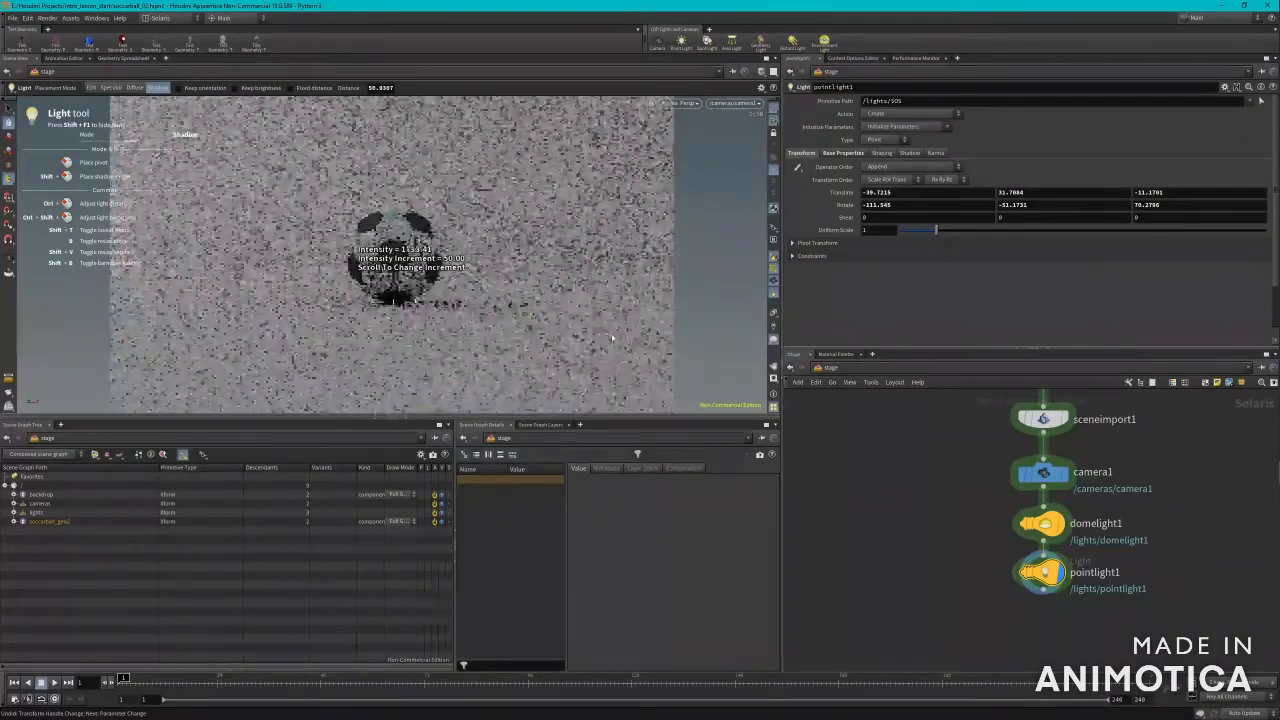
pyautogui.keyDown('ctrl'); pyautogui.keyDown('shift'); pyautogui.moveTo(391, 217); pyautogui.dragTo(468, 273); pyautogui.keyUp('shift'); pyautogui.keyUp('ctrl')
pyautogui.keyDown('ctrl'); pyautogui.keyDown('shift'); pyautogui.scroll(3, 472, 272); pyautogui.keyUp('shift'); pyautogui.keyUp('ctrl')
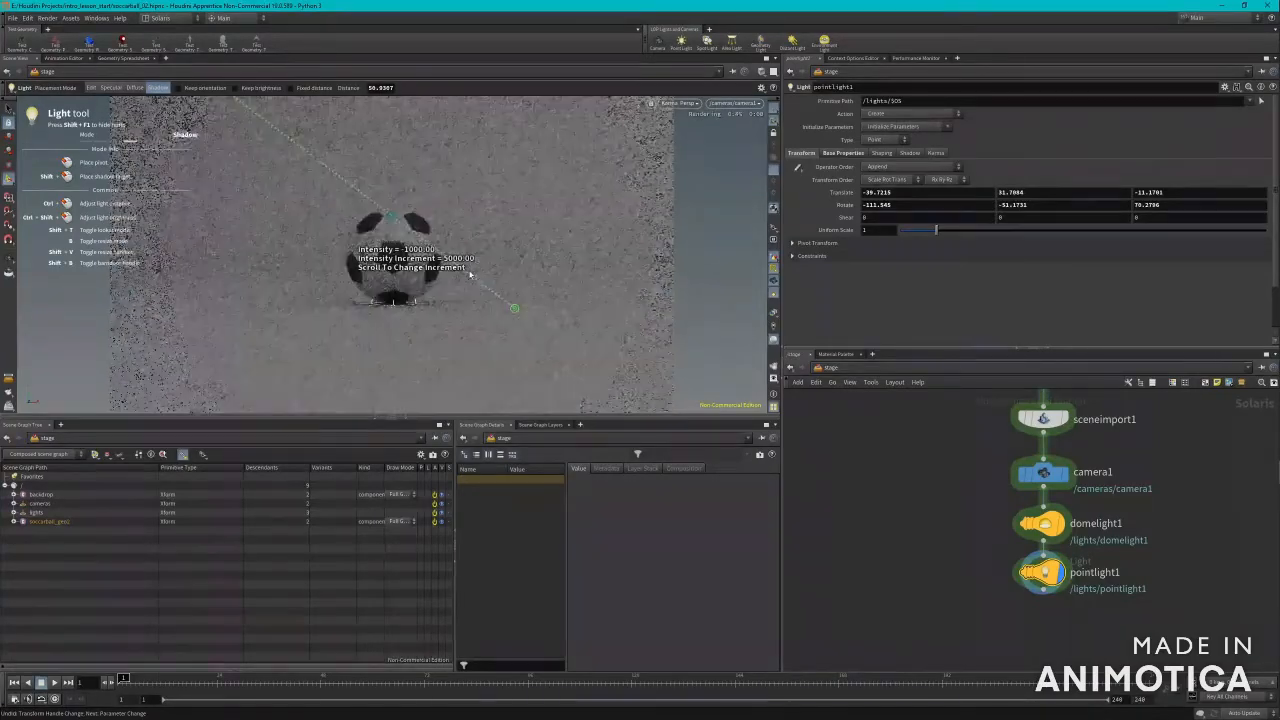
pyautogui.keyDown('ctrl'); pyautogui.keyDown('shift'); pyautogui.scroll(-1, 468, 274); pyautogui.keyUp('shift'); pyautogui.keyUp('ctrl')
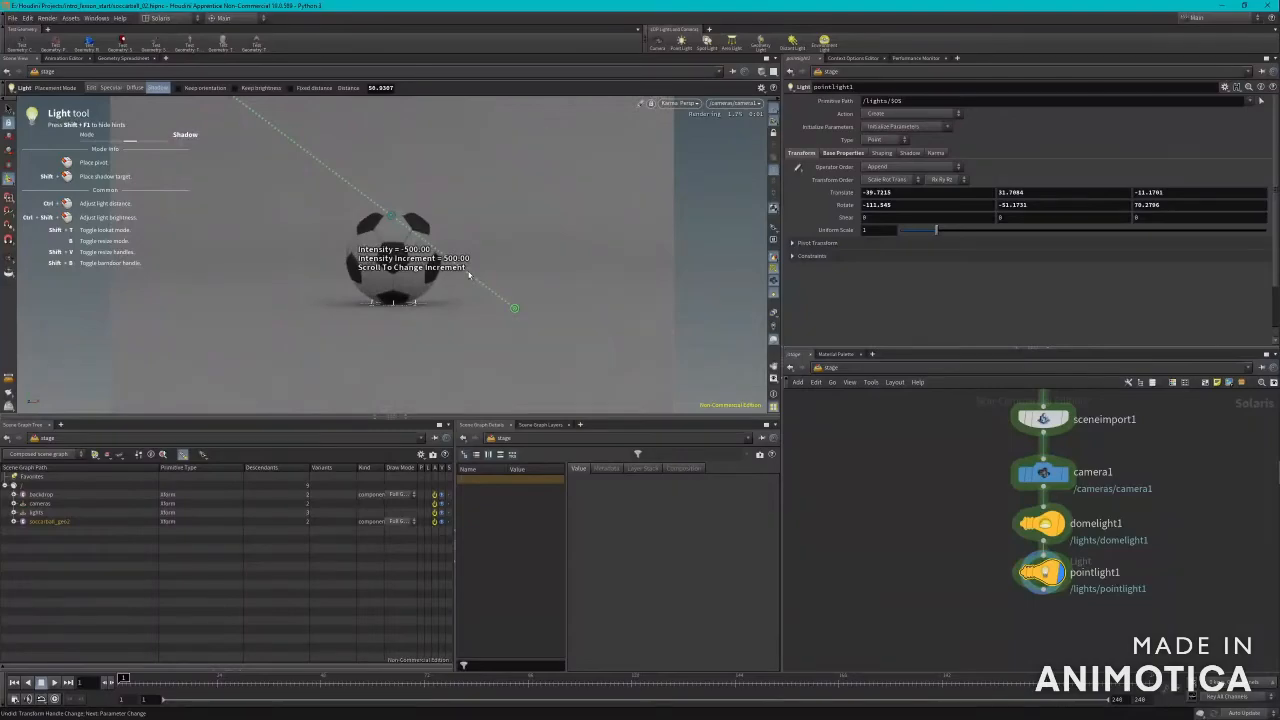
pyautogui.keyDown('ctrl'); pyautogui.keyDown('shift'); pyautogui.moveTo(468, 274); pyautogui.dragTo(549, 343); pyautogui.keyUp('shift'); pyautogui.keyUp('ctrl')
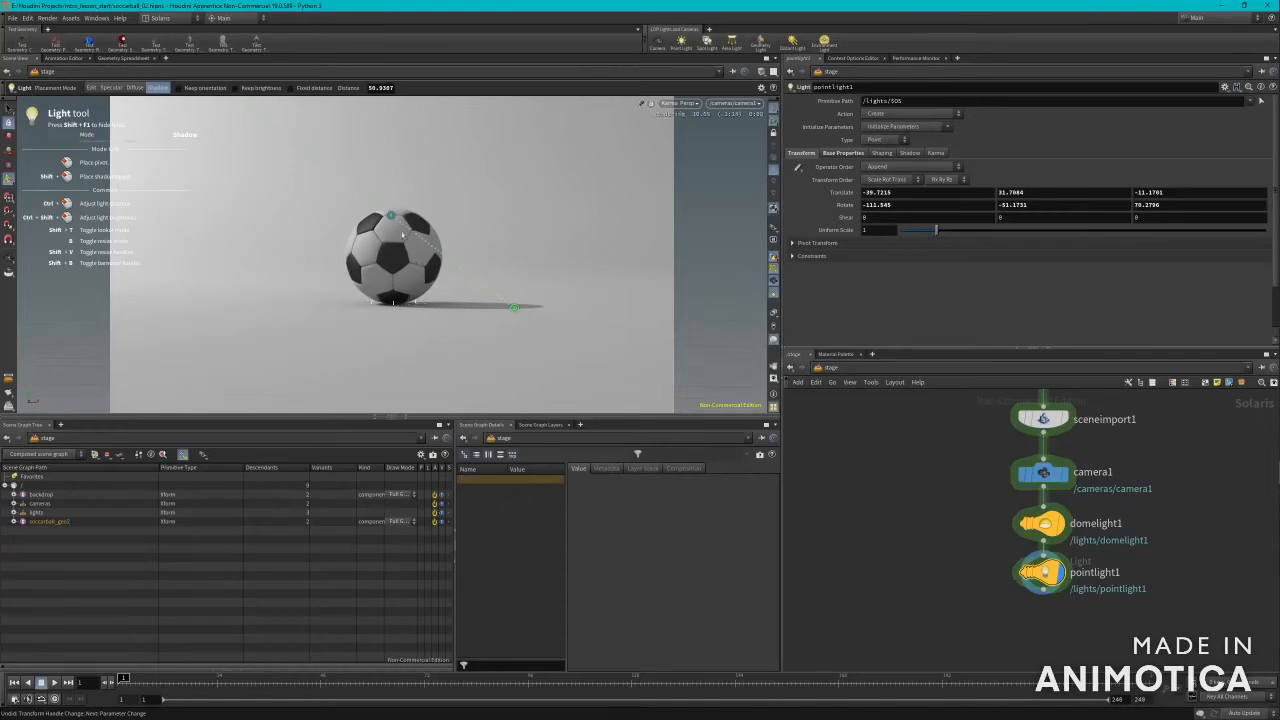
# Step: Try a closer position for the point light and return its distance to about 50 while keeping it bright
pyautogui.keyDown('ctrl'); pyautogui.keyDown('shift'); pyautogui.moveTo(434, 251); pyautogui.dragTo(333, 195); pyautogui.keyUp('shift'); pyautogui.keyUp('ctrl')
pyautogui.keyDown('ctrl'); pyautogui.scroll(2, 346, 196); pyautogui.keyUp('ctrl')
pyautogui.keyDown('ctrl'); pyautogui.scroll(-2, 345, 197); pyautogui.keyUp('ctrl')
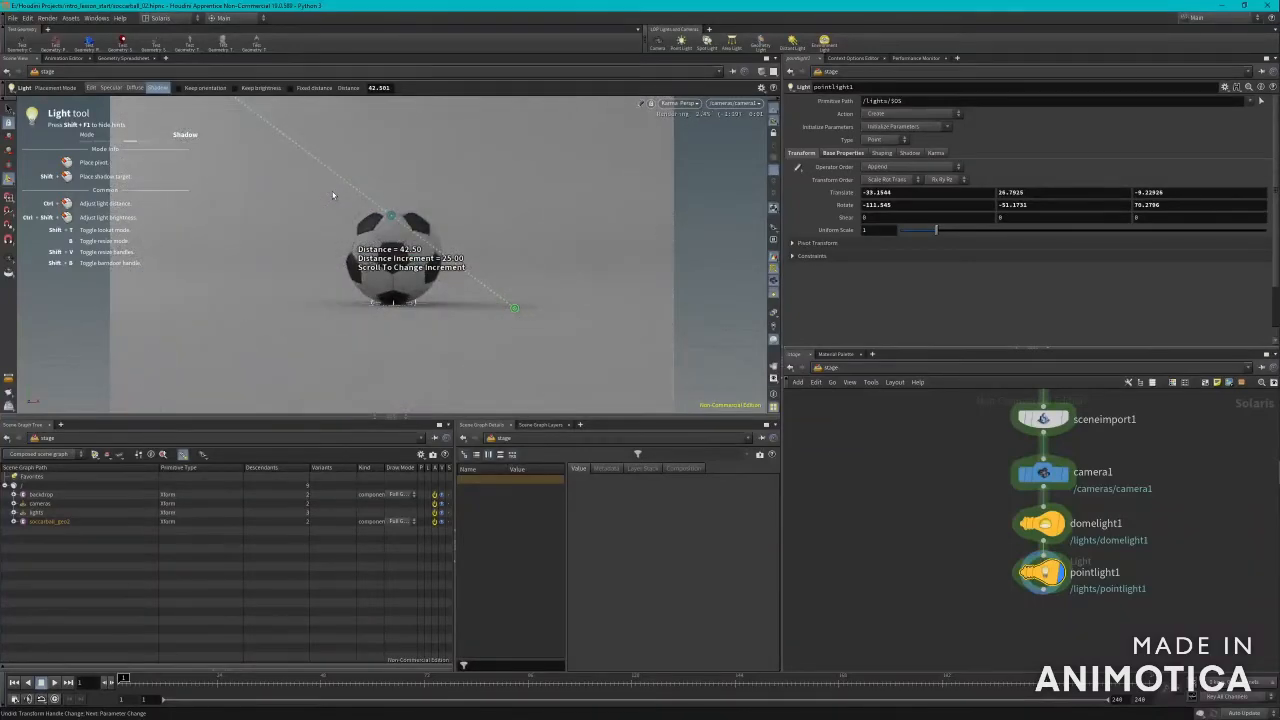
pyautogui.keyDown('ctrl'); pyautogui.moveTo(333, 195); pyautogui.dragTo(334, 195); pyautogui.keyUp('ctrl')
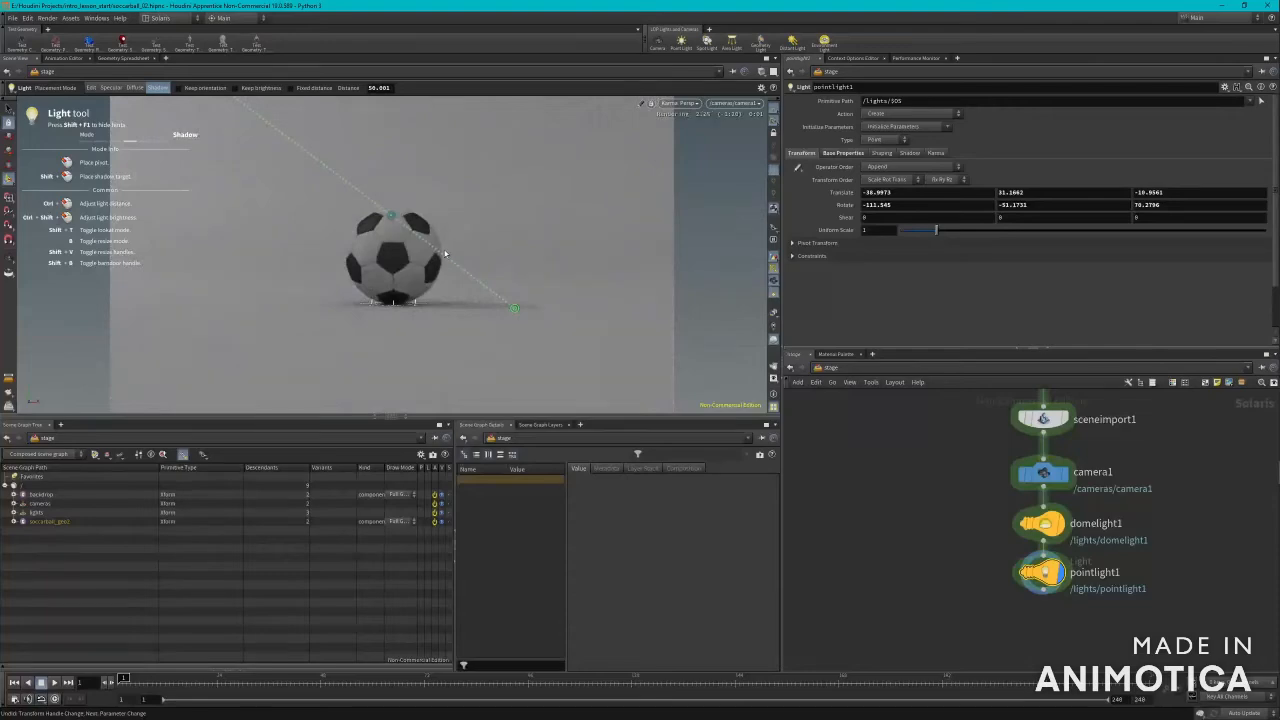
pyautogui.keyDown('ctrl'); pyautogui.keyDown('shift'); pyautogui.moveTo(448, 259); pyautogui.dragTo(440, 259); pyautogui.keyUp('shift'); pyautogui.keyUp('ctrl')
pyautogui.keyDown('ctrl'); pyautogui.moveTo(439, 259); pyautogui.dragTo(510, 306); pyautogui.keyUp('ctrl')
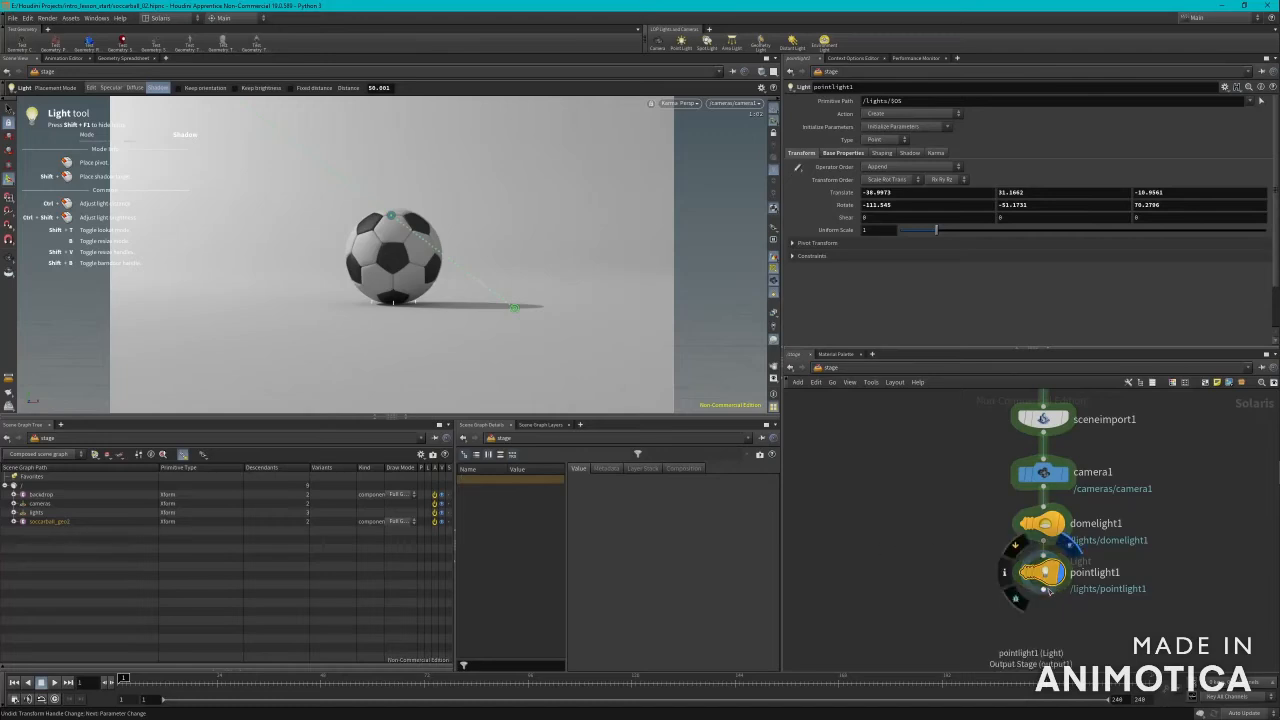
# Step: Add a Light node below pointlight1, wired to its output, and display it
pyautogui.press('Tab')
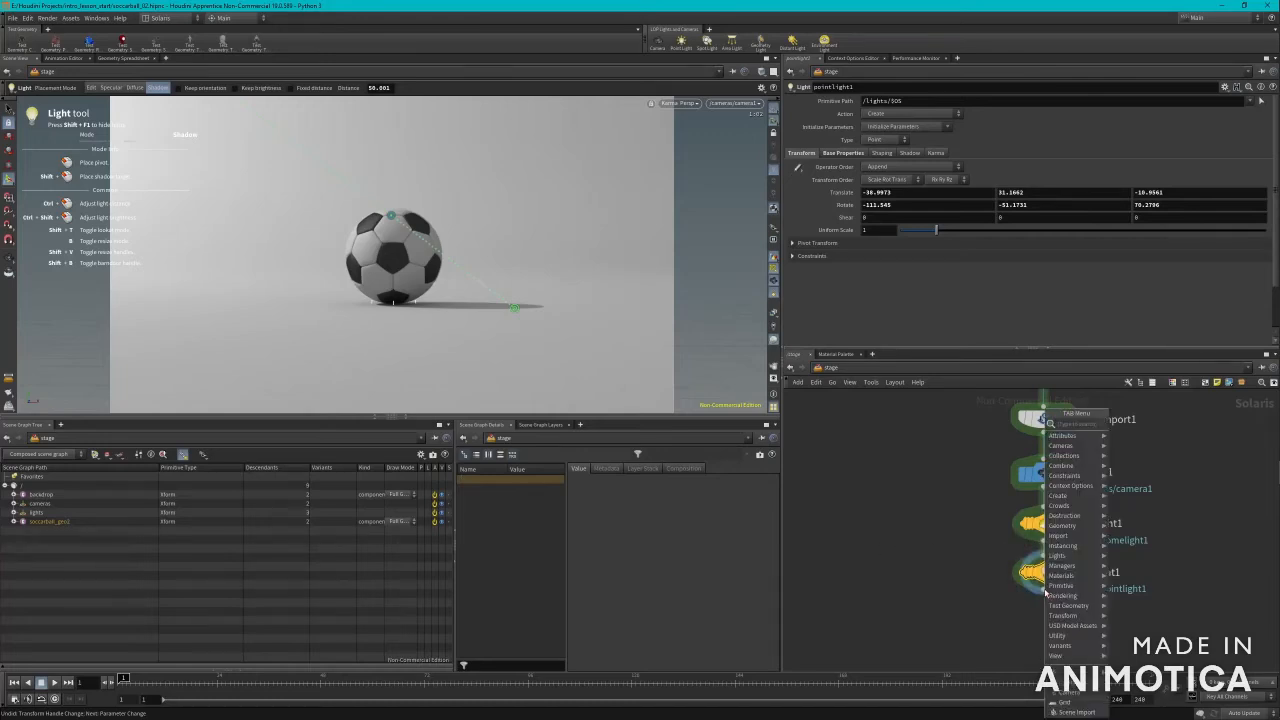
pyautogui.write('light')
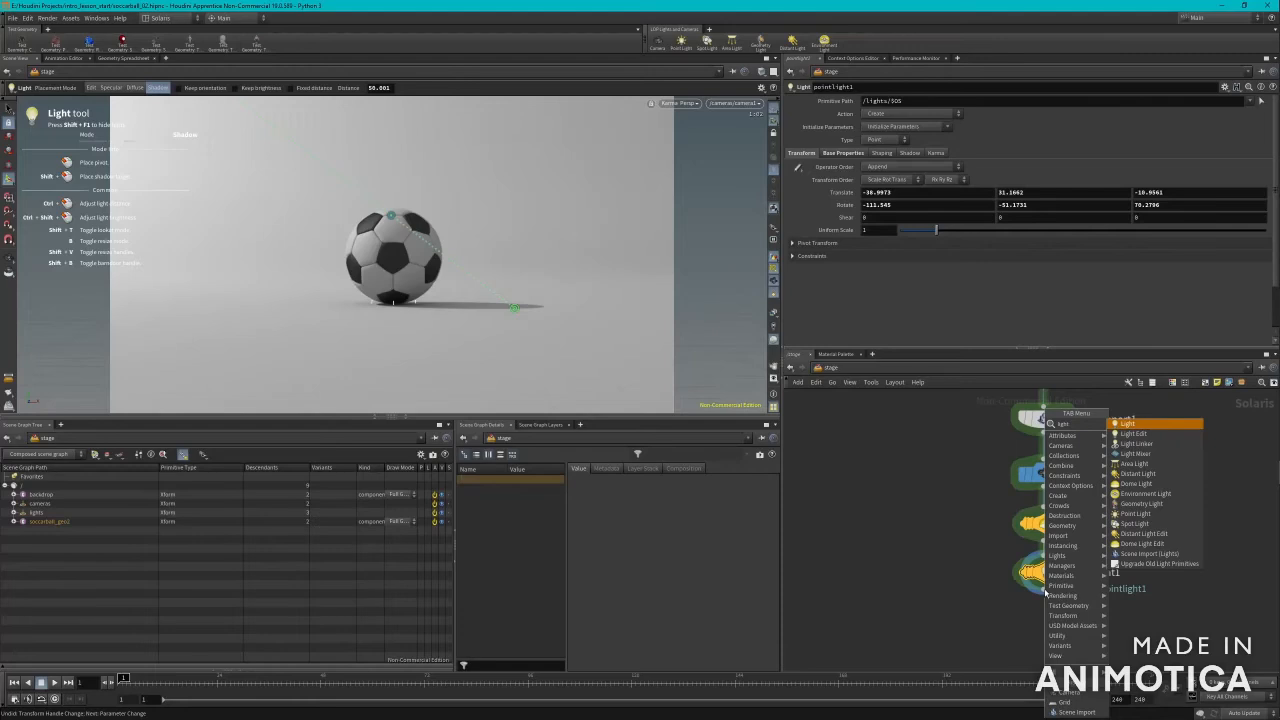
pyautogui.press('Return')
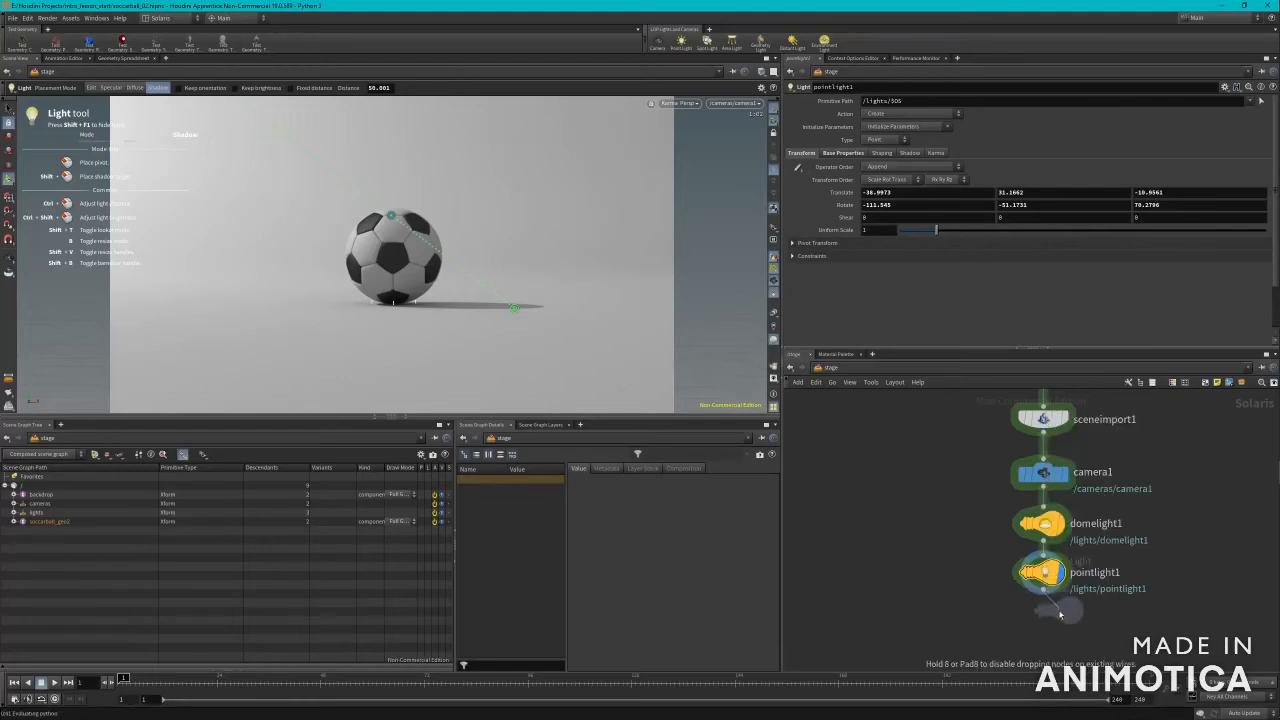
pyautogui.click(1042, 632)
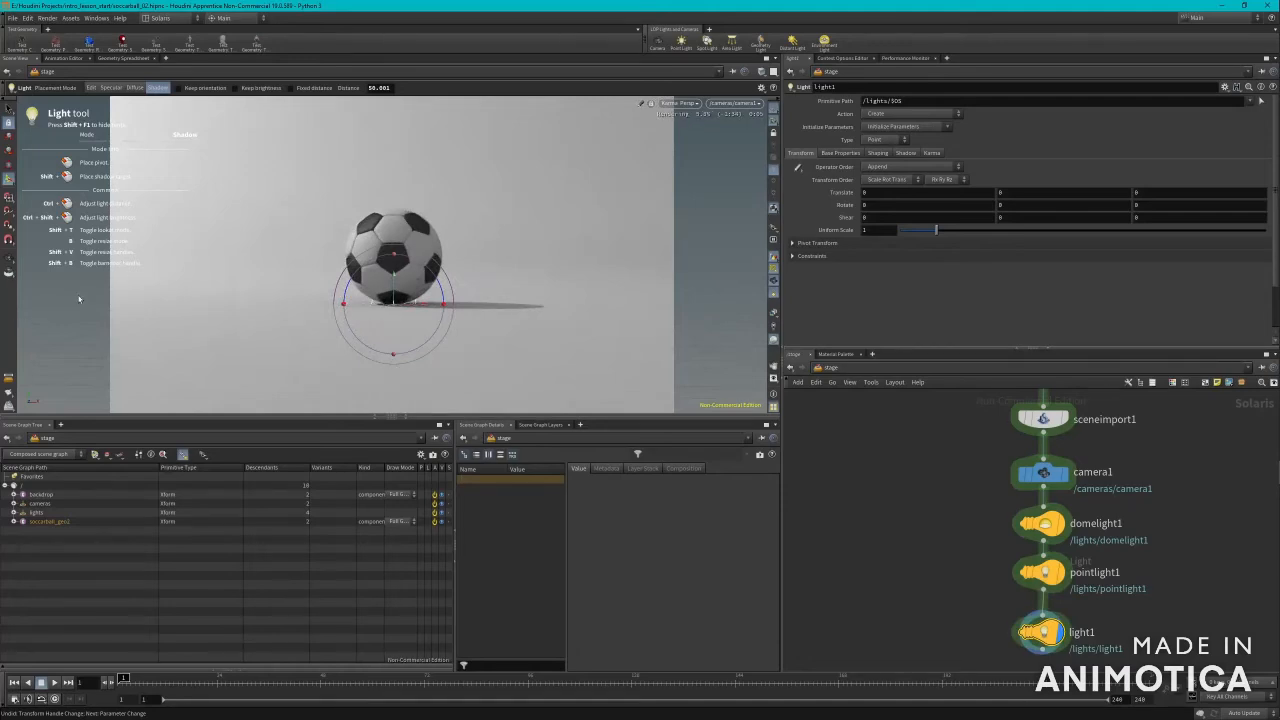
pyautogui.click(306, 220)
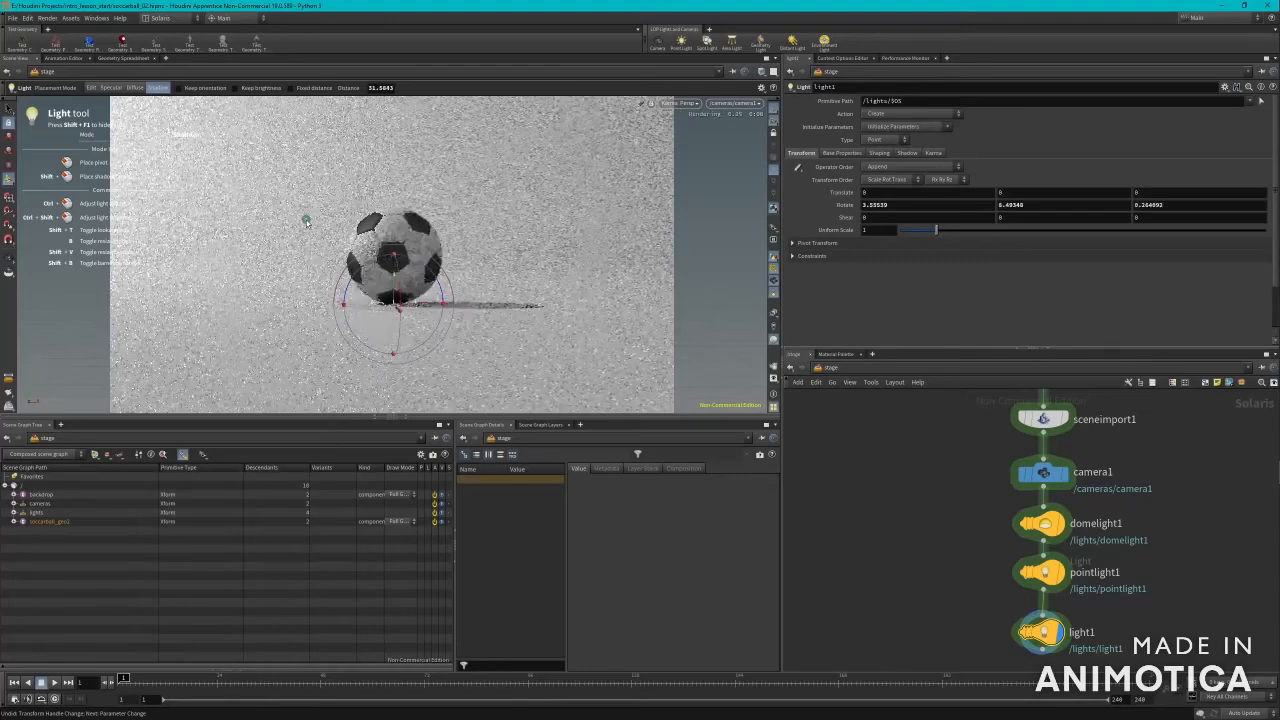
pyautogui.hotkey('ctrl', 'z')
pyautogui.hotkey('ctrl', 'z')
pyautogui.hotkey('ctrl', 'z')
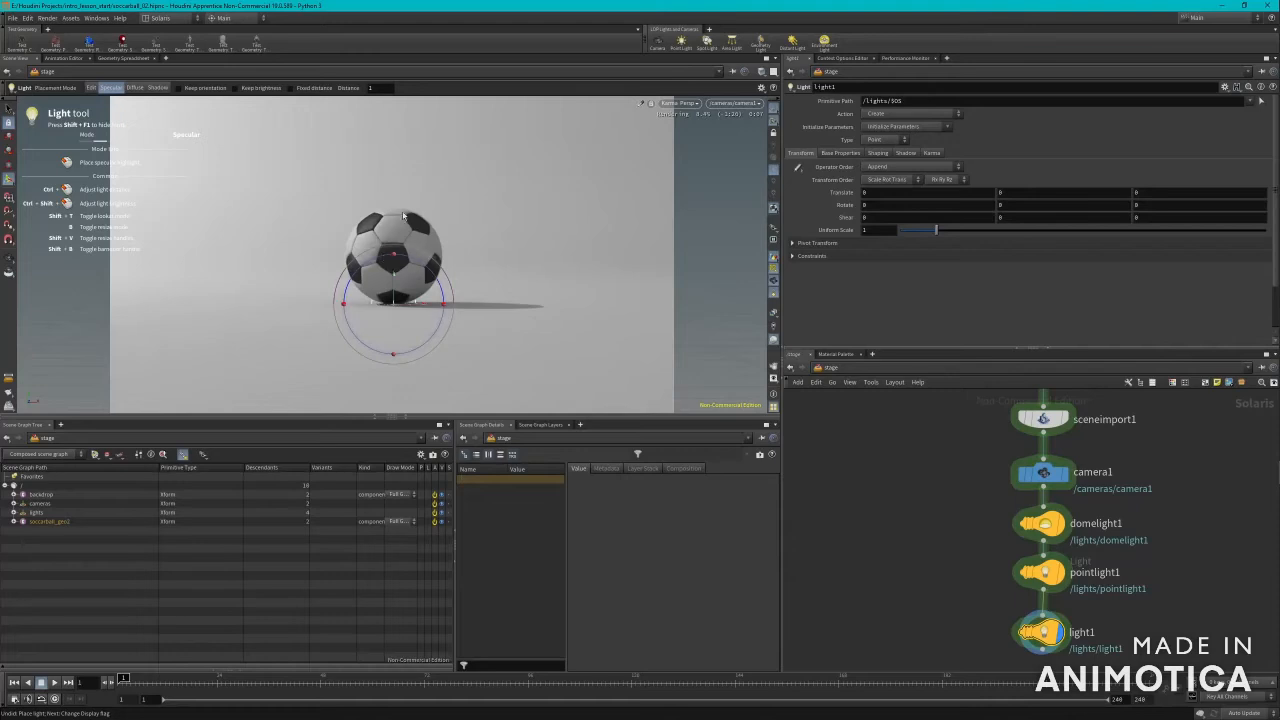
pyautogui.click(433, 233)
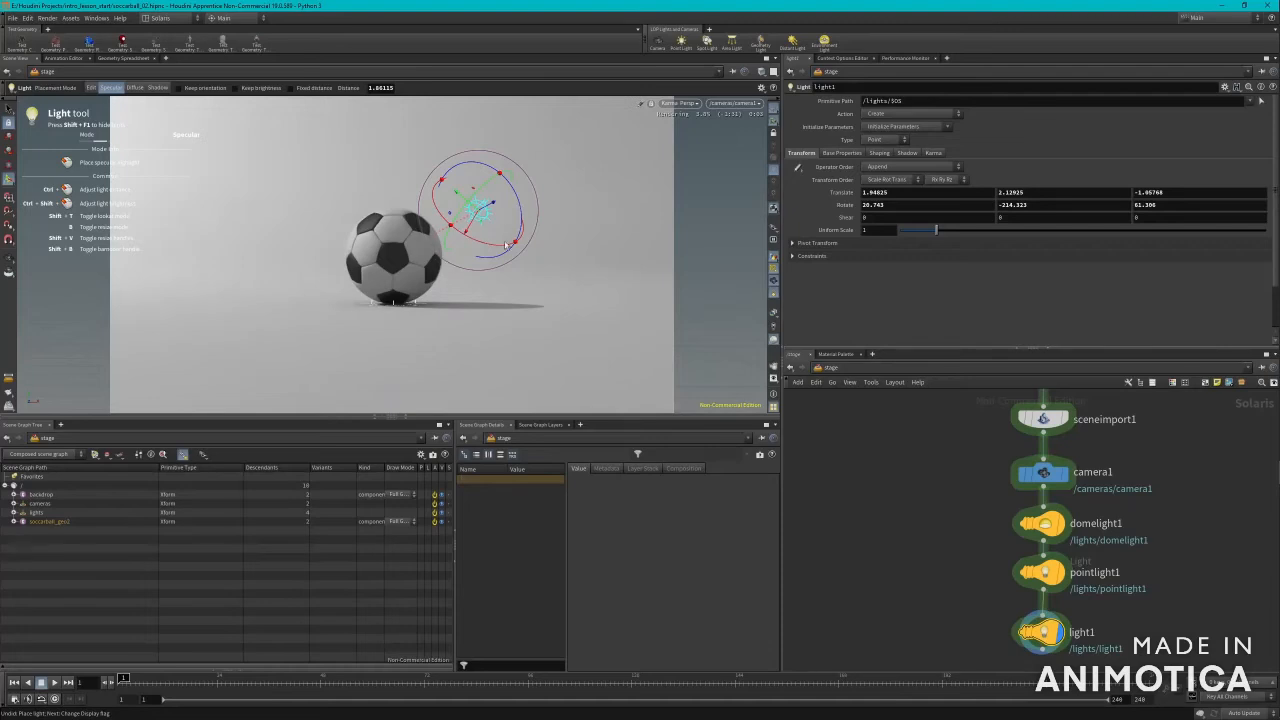
pyautogui.hotkey('ctrl', 'z')
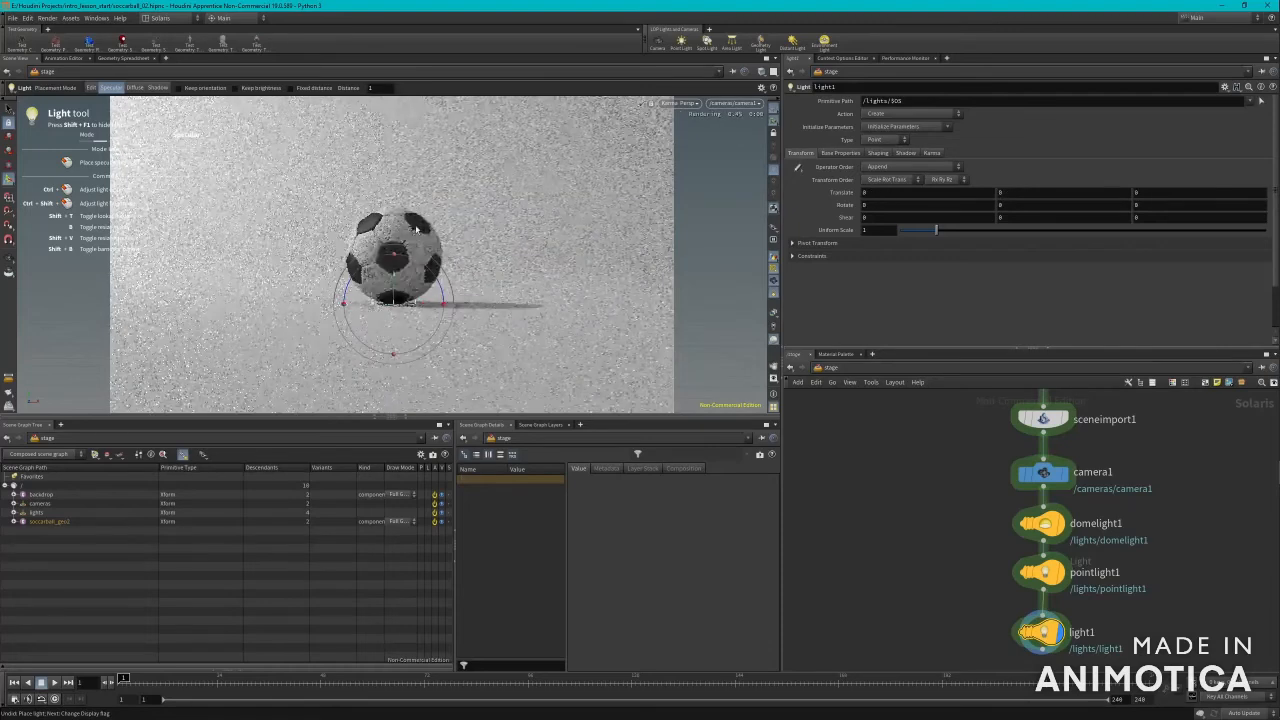
pyautogui.press('Escape')
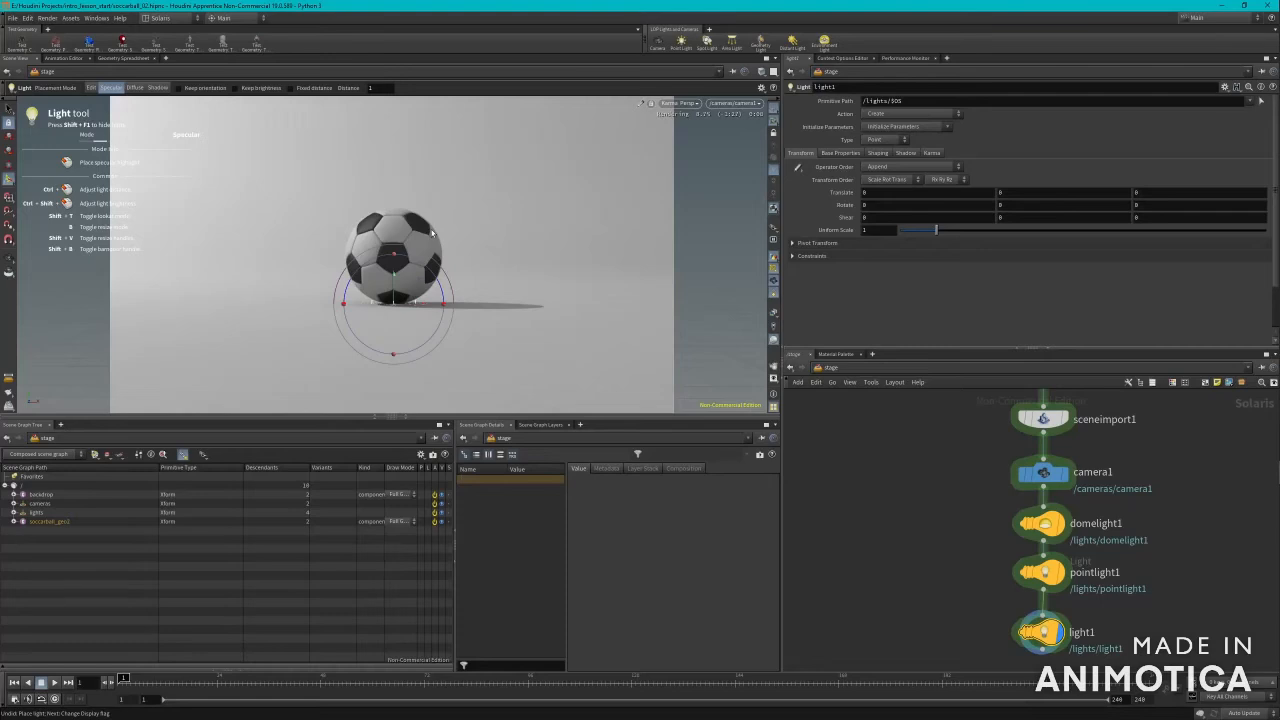
pyautogui.click(423, 238)
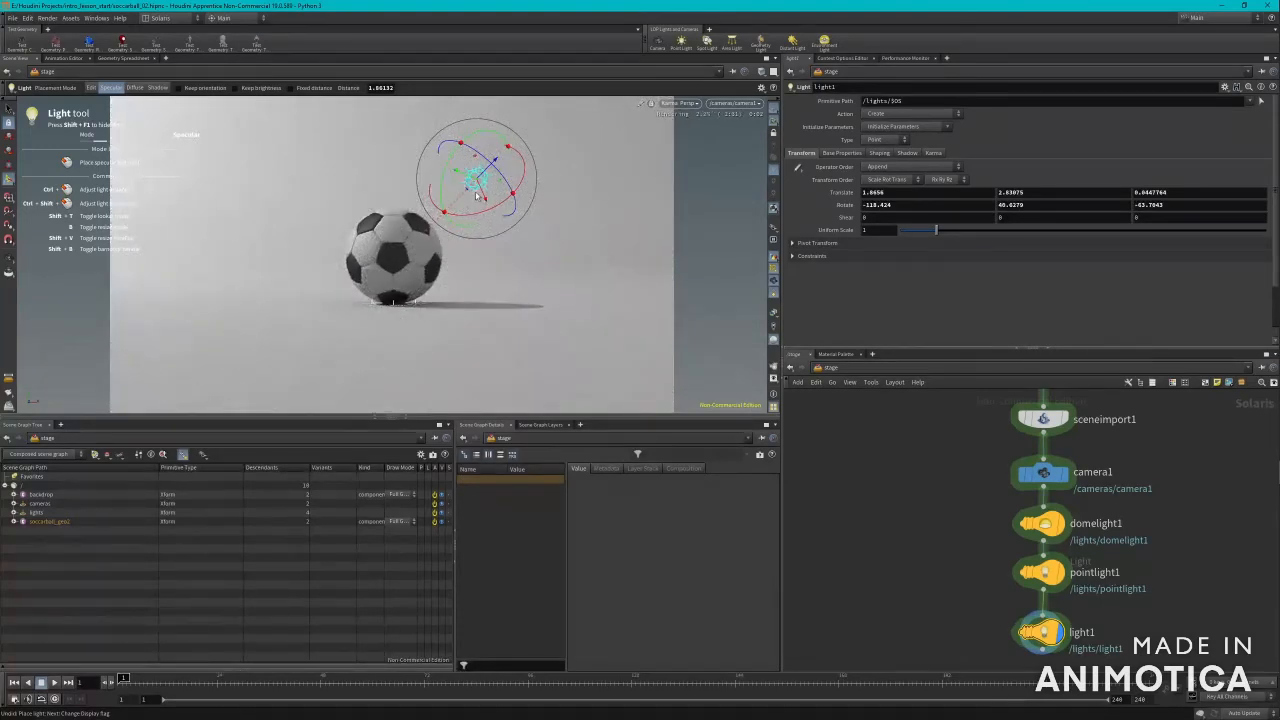
pyautogui.moveTo(468, 193)
pyautogui.mouseDown()
pyautogui.moveTo(471, 171)
pyautogui.moveTo(478, 180)
pyautogui.mouseUp()
pyautogui.moveTo(433, 222); pyautogui.dragTo(453, 210)
pyautogui.hotkey('ctrl', 'z')
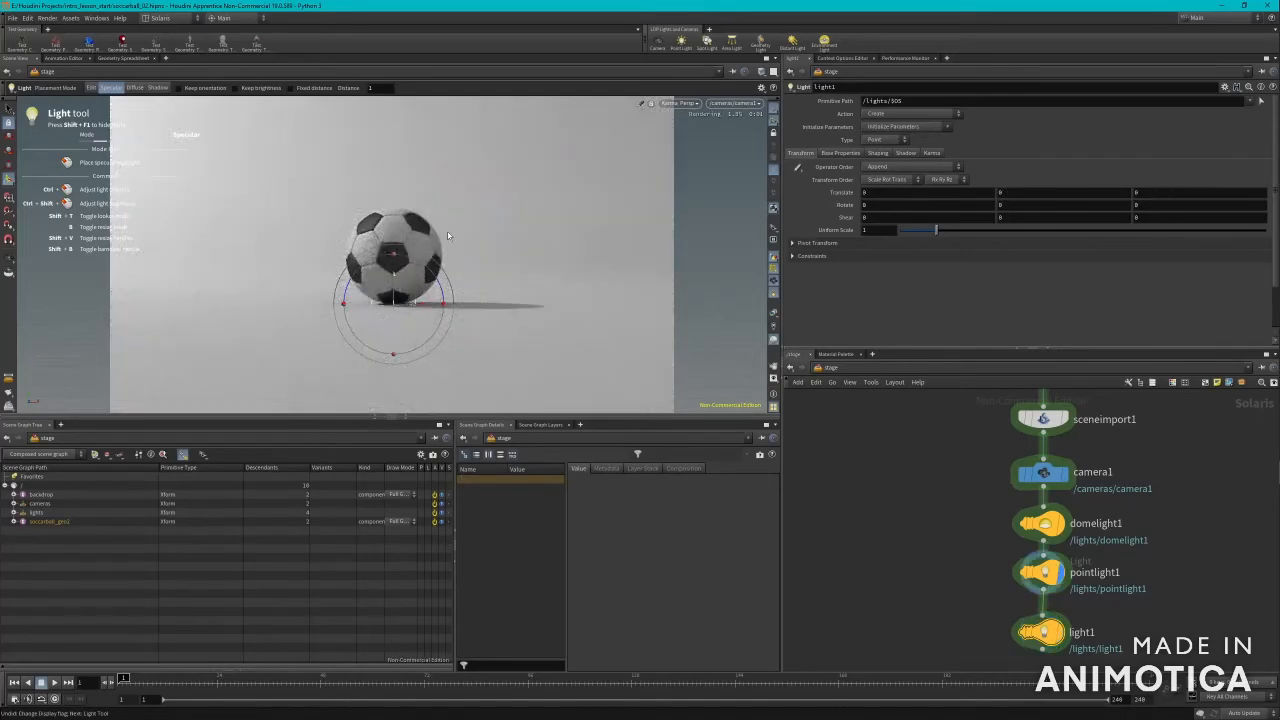
# Step: Display light1, place its specular highlight on the ball's upper right edge, and undo the trial move of its handle
pyautogui.click(1068, 607)
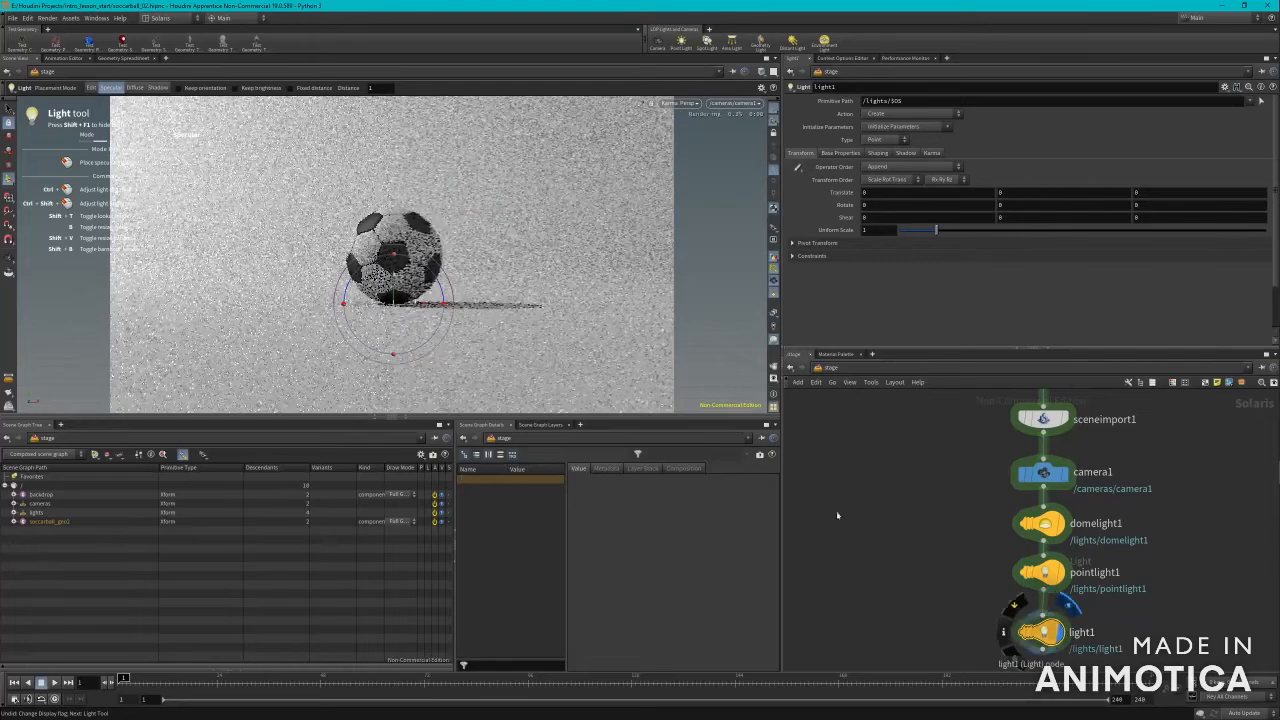
pyautogui.click(427, 232)
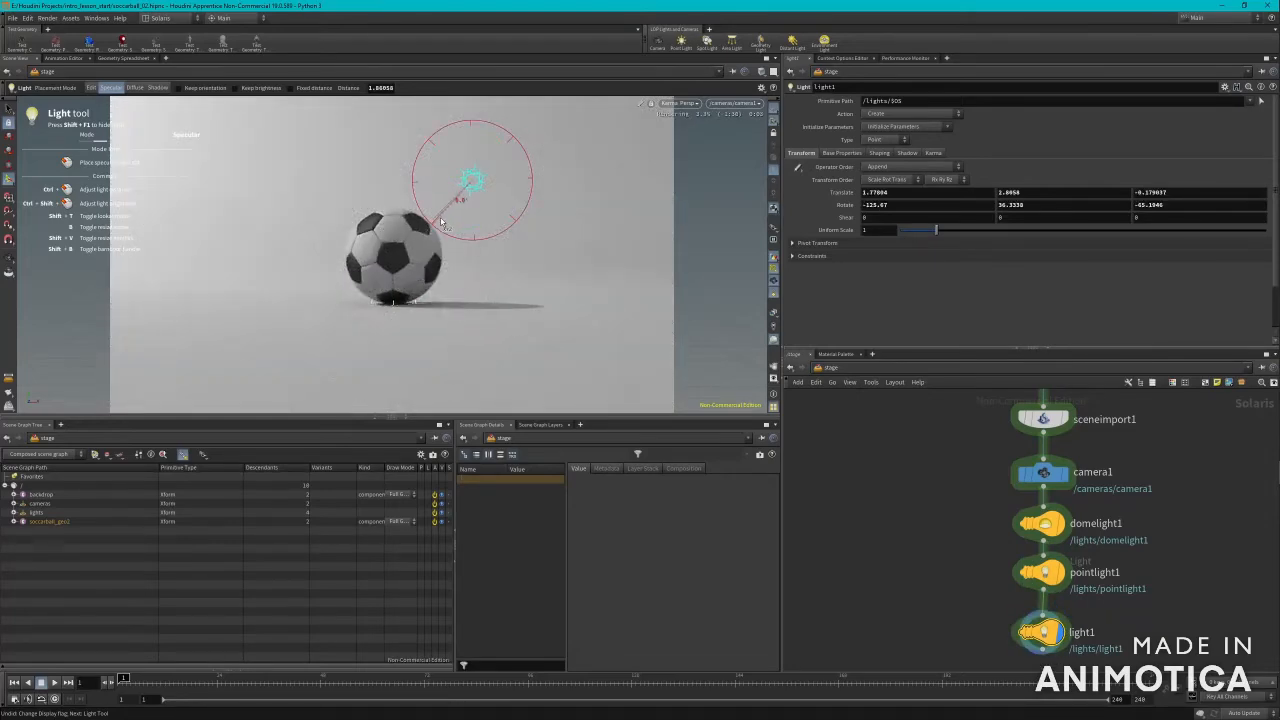
pyautogui.click(439, 220)
pyautogui.moveTo(434, 226); pyautogui.dragTo(437, 224)
pyautogui.hotkey('ctrl', 'z')
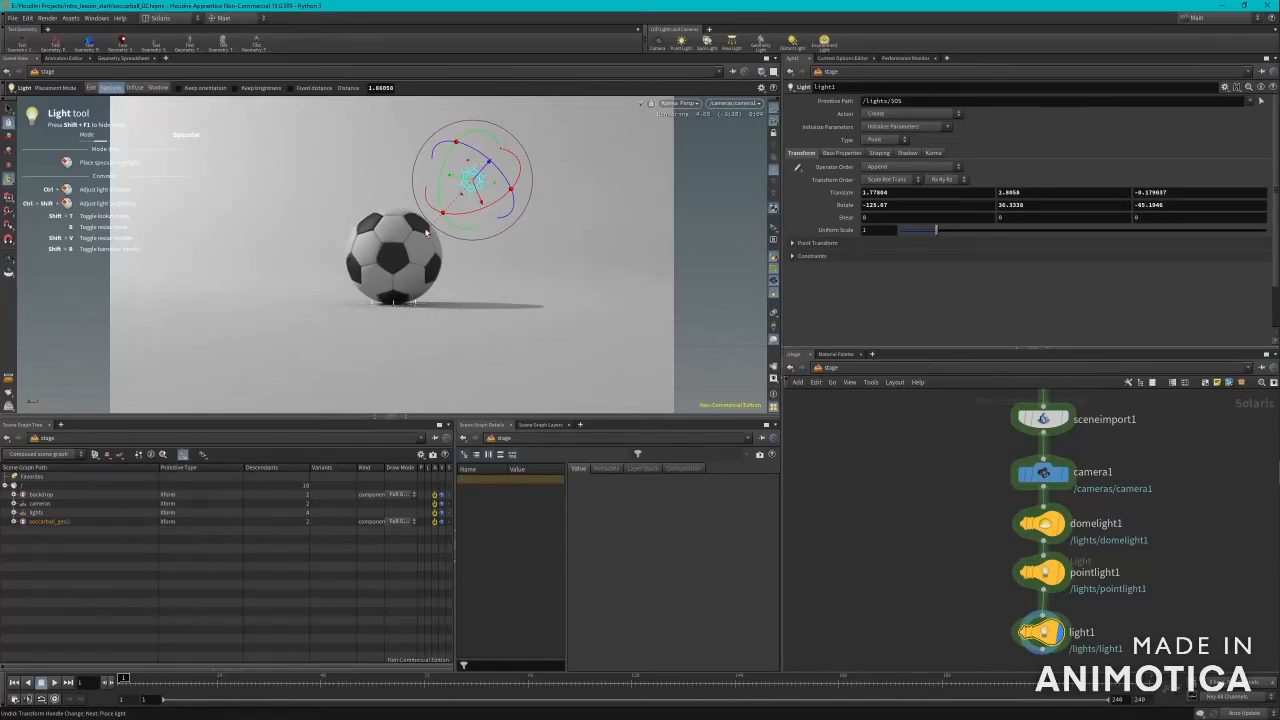
# Step: Move light1 out to a distance of about 9.8 and raise its intensity to brighten the right side of the backdrop
pyautogui.keyDown('ctrl'); pyautogui.moveTo(429, 233); pyautogui.dragTo(464, 207); pyautogui.keyUp('ctrl')
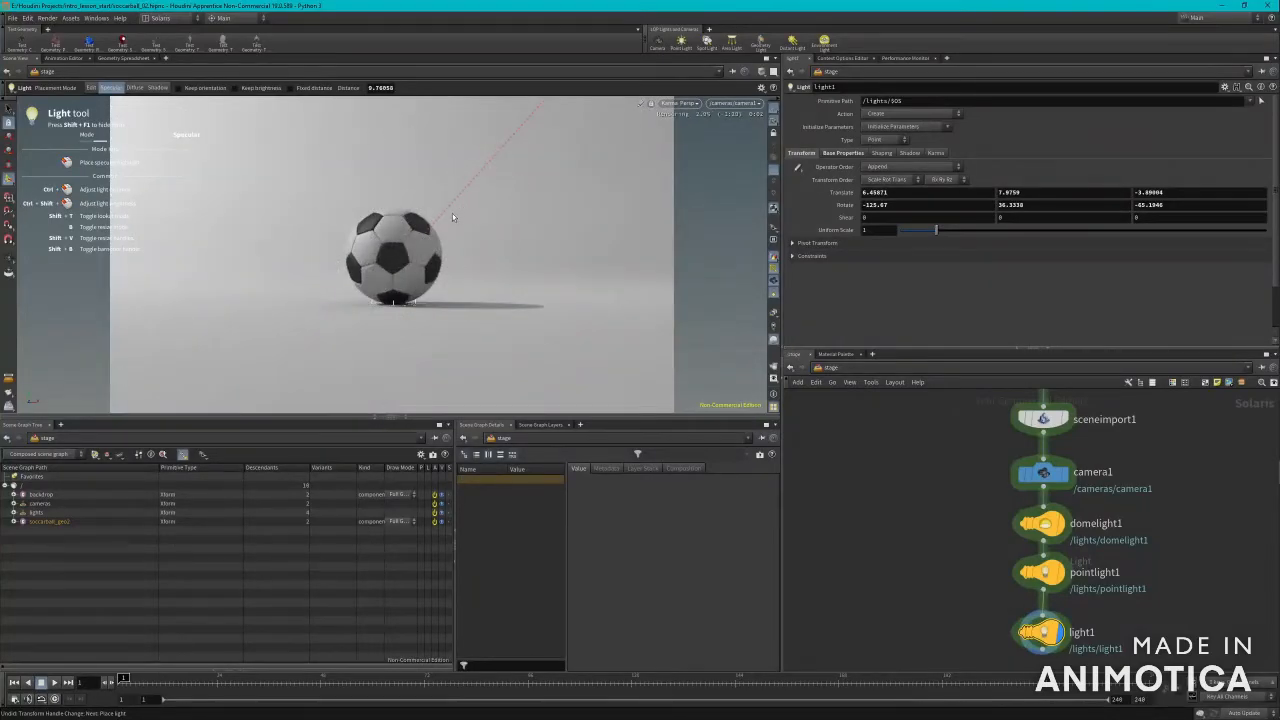
pyautogui.keyDown('ctrl'); pyautogui.keyDown('shift'); pyautogui.moveTo(452, 213); pyautogui.dragTo(457, 212); pyautogui.keyUp('shift'); pyautogui.keyUp('ctrl')
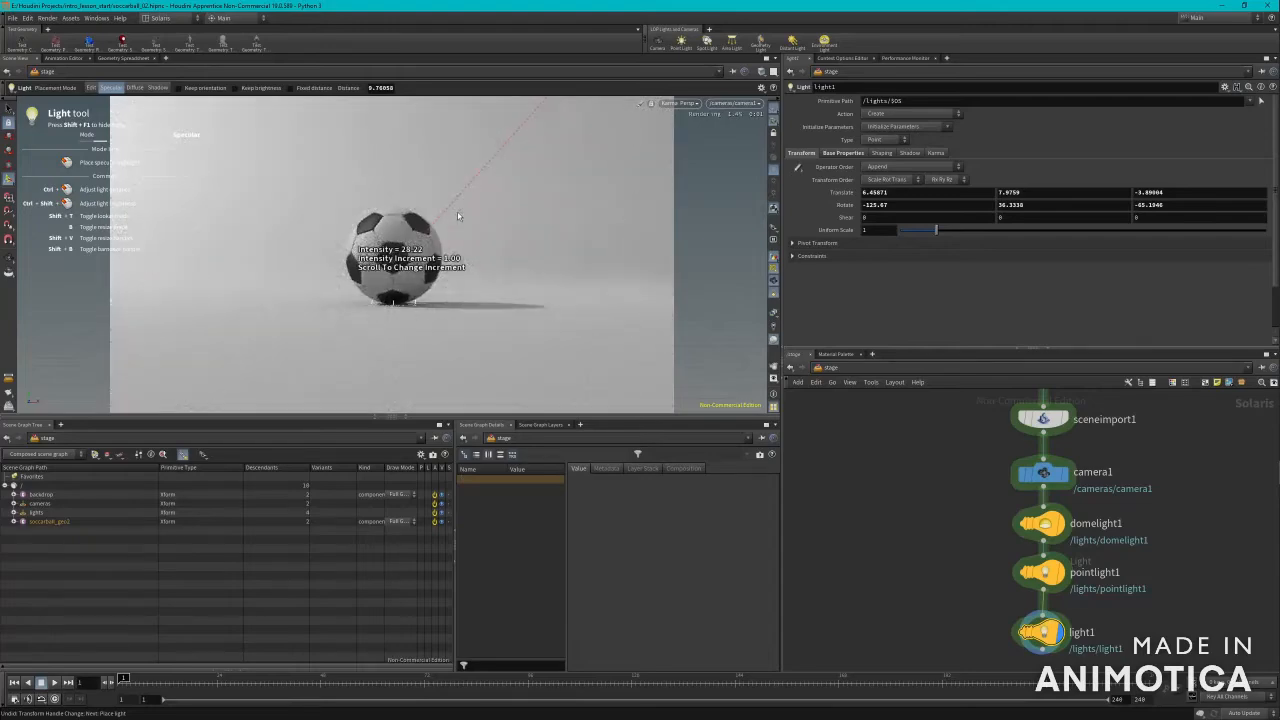
pyautogui.keyDown('ctrl'); pyautogui.keyDown('shift'); pyautogui.scroll(2, 457, 212); pyautogui.keyUp('shift'); pyautogui.keyUp('ctrl')
pyautogui.keyDown('ctrl'); pyautogui.keyDown('shift'); pyautogui.moveTo(457, 212); pyautogui.dragTo(485, 188); pyautogui.keyUp('shift'); pyautogui.keyUp('ctrl')
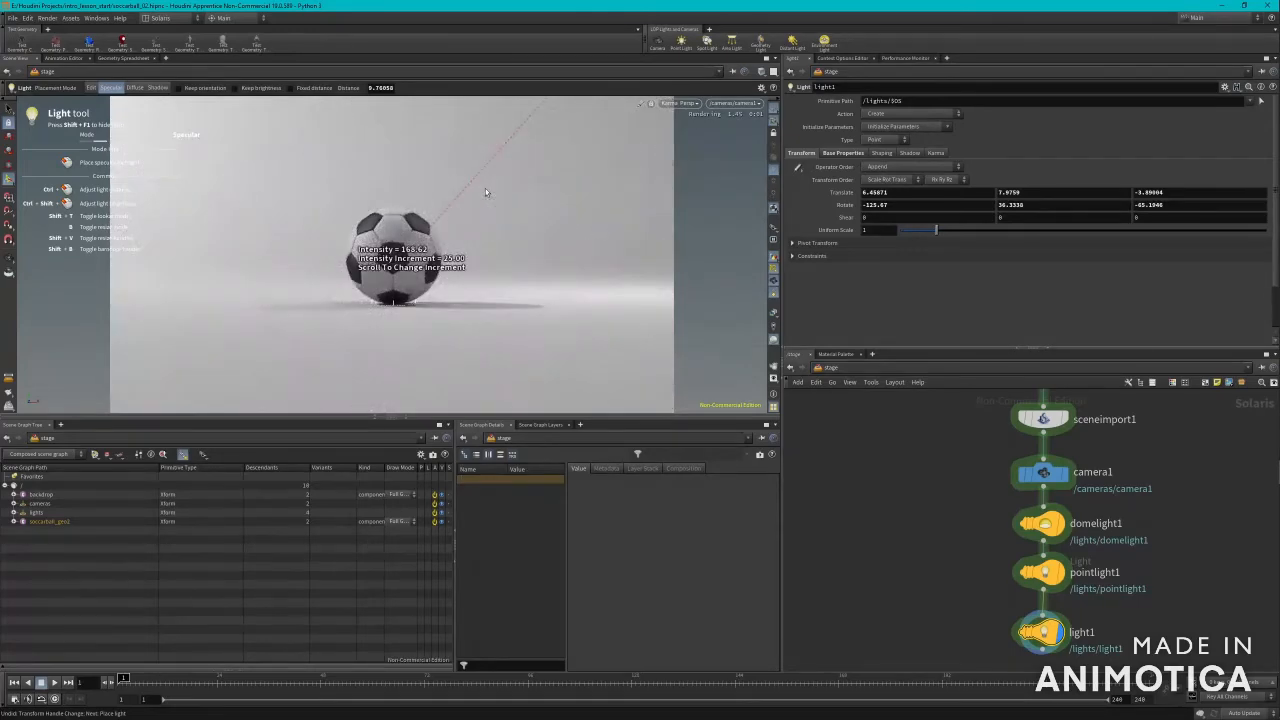
pyautogui.moveTo(485, 188)
pyautogui.keyDown('ctrl'); pyautogui.keyDown('shift'); pyautogui.mouseDown()
pyautogui.moveTo(596, 132)
pyautogui.moveTo(488, 188)
pyautogui.moveTo(515, 162)
pyautogui.moveTo(480, 199)
pyautogui.mouseUp(); pyautogui.keyUp('shift'); pyautogui.keyUp('ctrl')
pyautogui.keyDown('ctrl'); pyautogui.keyDown('shift'); pyautogui.scroll(2, 488, 188); pyautogui.keyUp('shift'); pyautogui.keyUp('ctrl')
pyautogui.keyDown('ctrl'); pyautogui.keyDown('shift'); pyautogui.scroll(-2, 478, 206); pyautogui.keyUp('shift'); pyautogui.keyUp('ctrl')
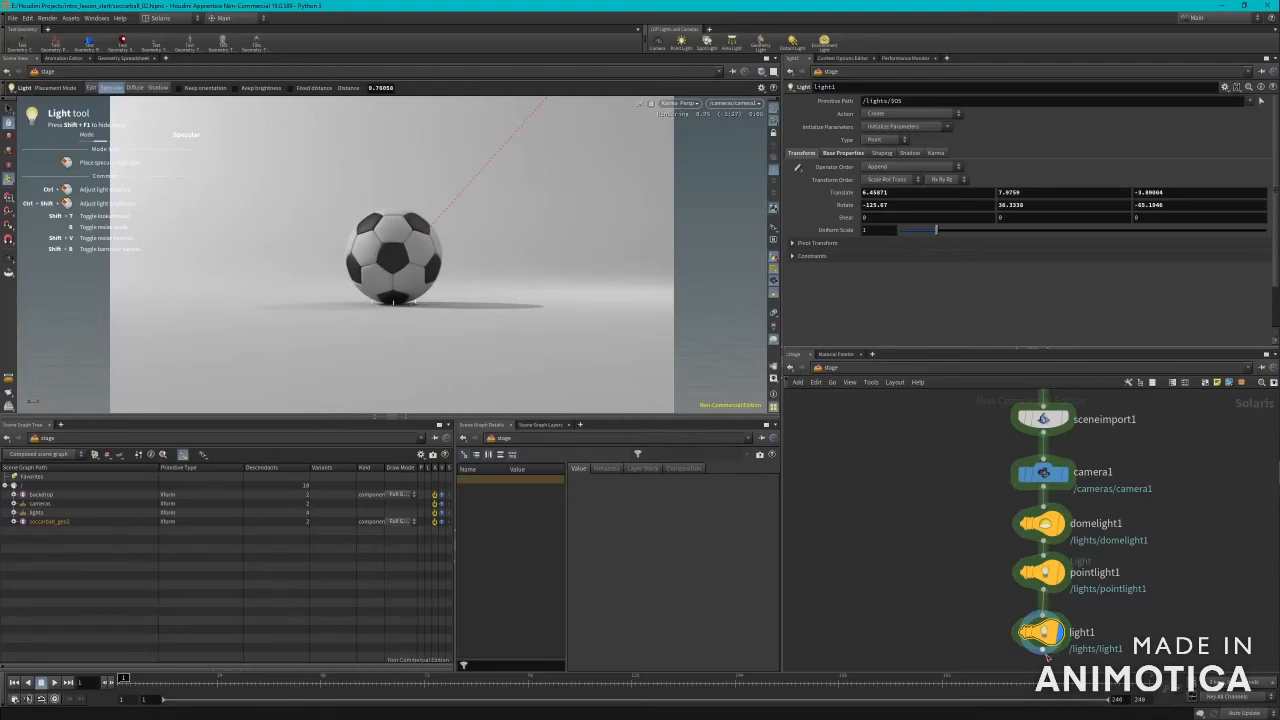
# Step: Add a Light Mixer node below light1, wired to its output, and display it
pyautogui.press('Tab')
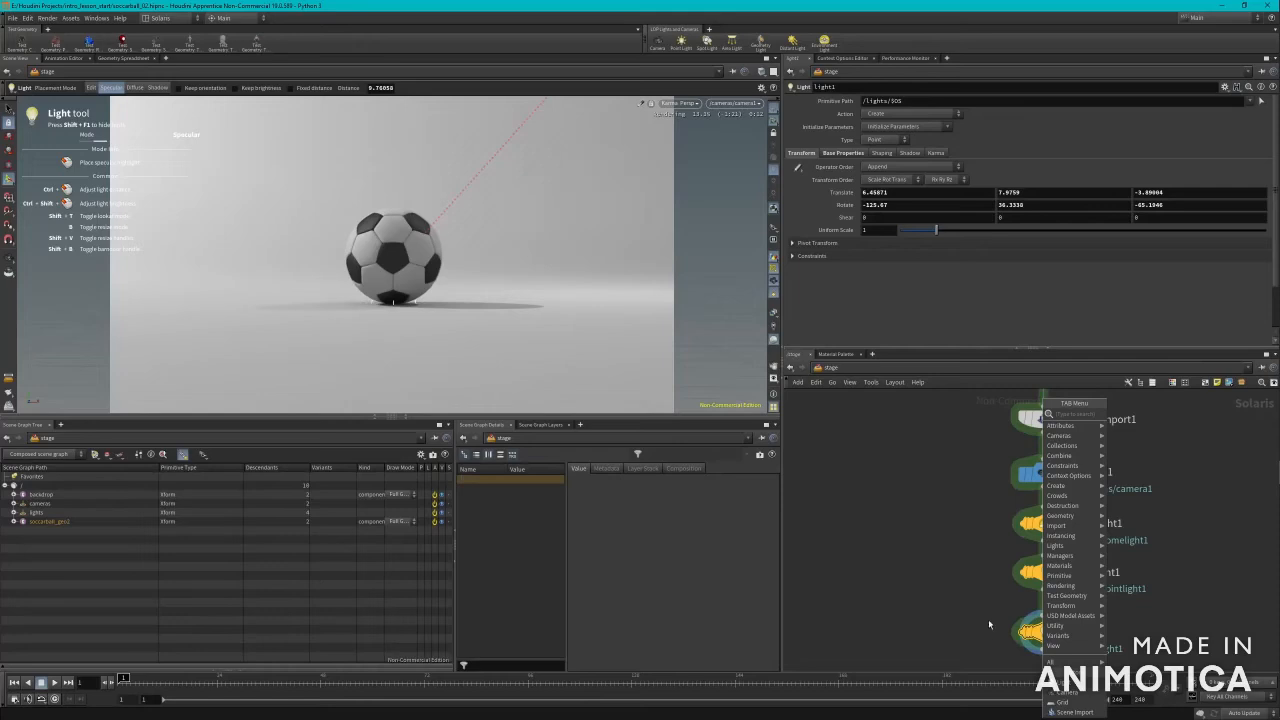
pyautogui.write('mixer')
pyautogui.press('Return')
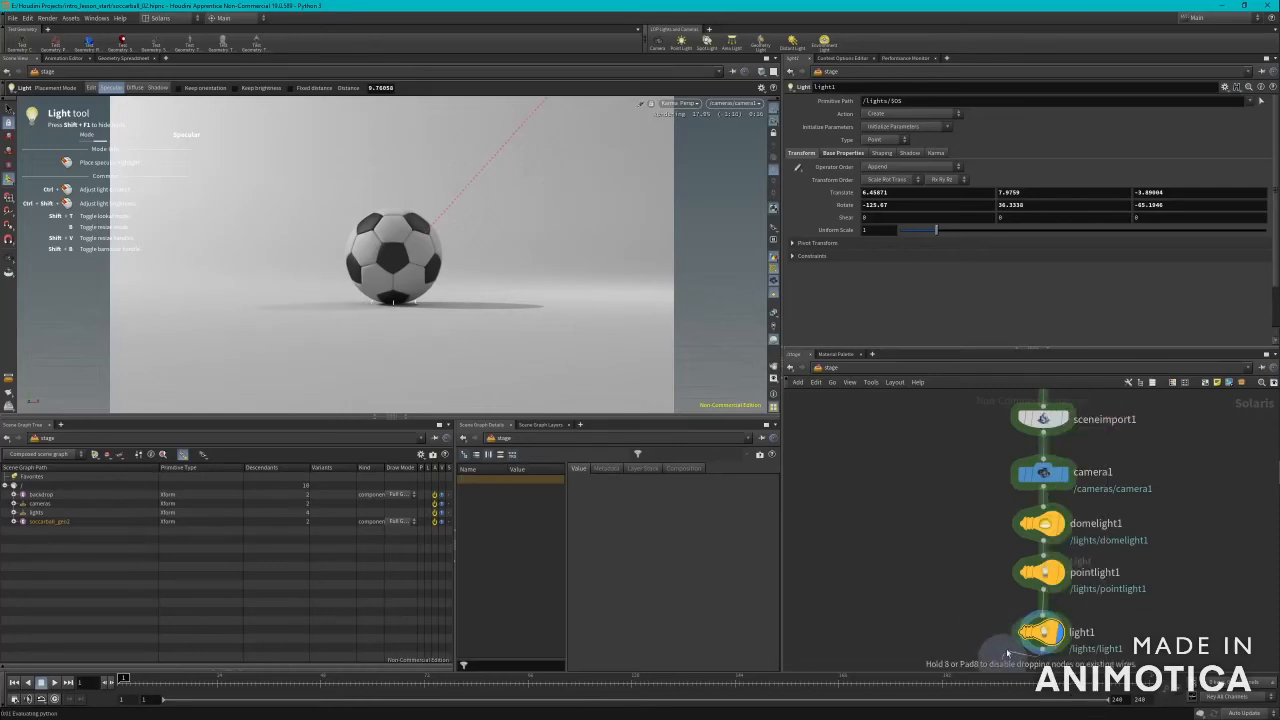
pyautogui.scroll(-3, 1068, 659)
pyautogui.scroll(5, 1058, 662)
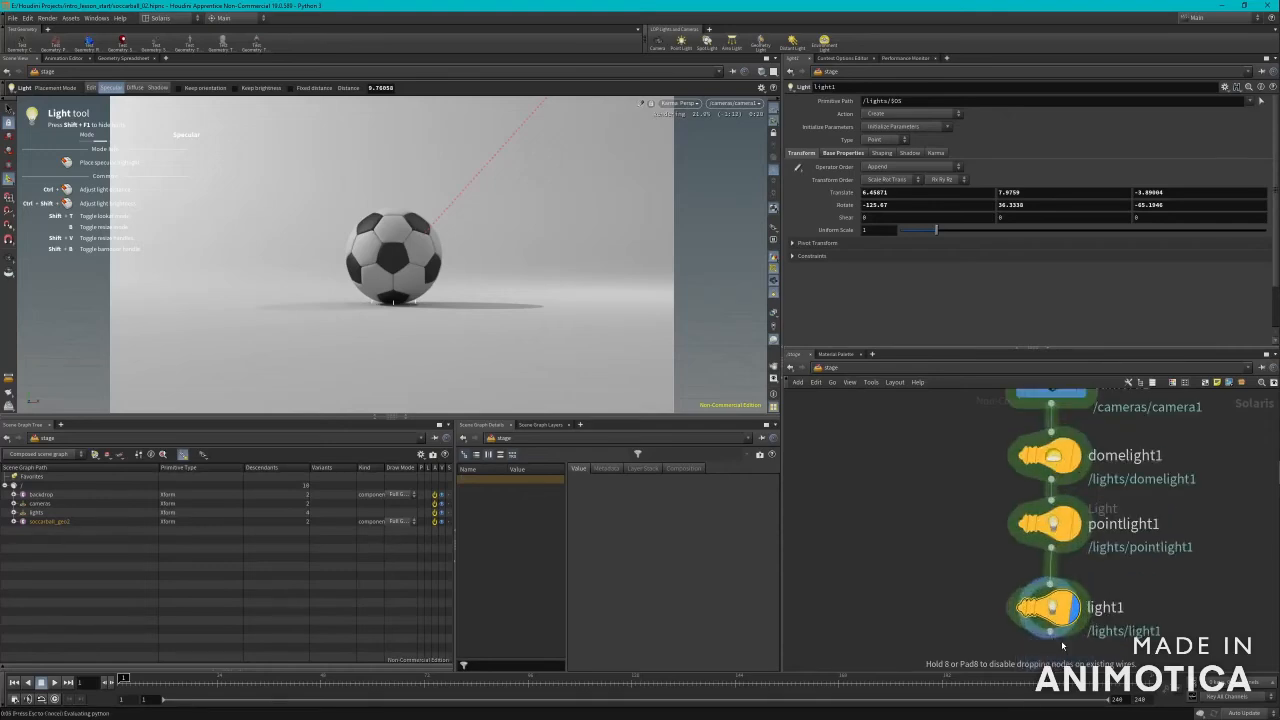
pyautogui.click(1054, 663)
pyautogui.scroll(-3, 1060, 645)
pyautogui.scroll(5, 1066, 645)
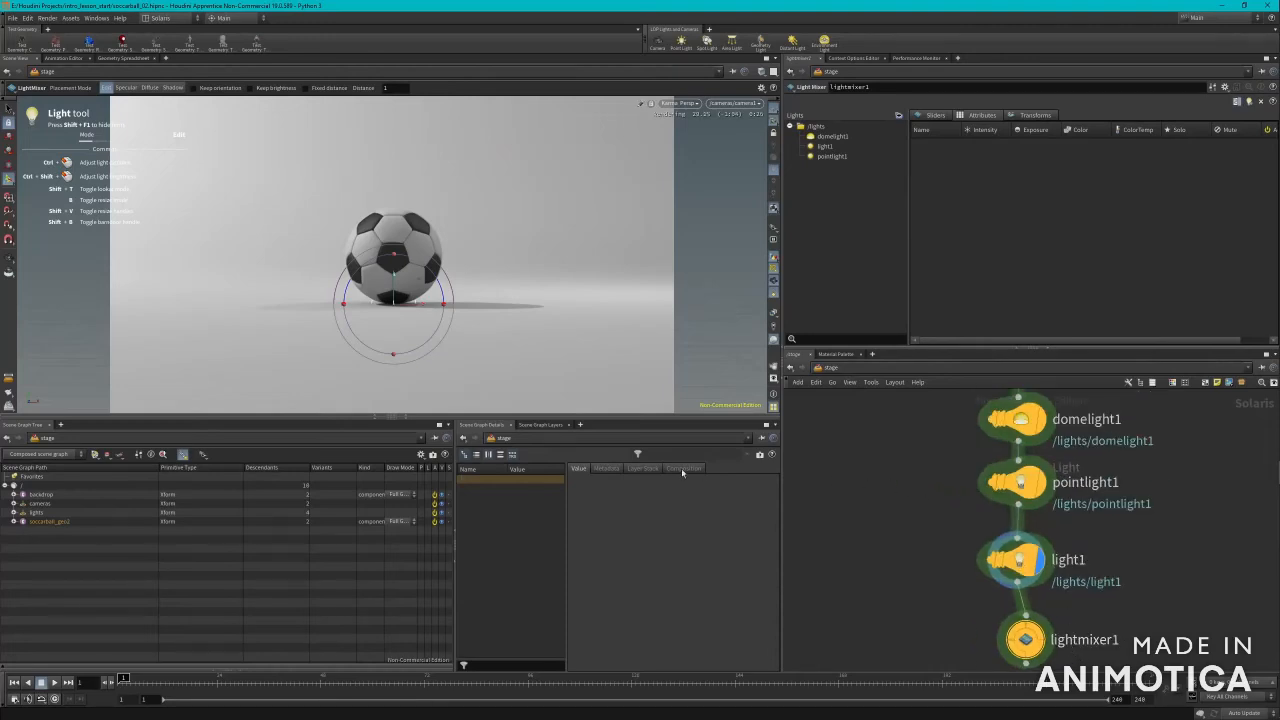
pyautogui.click(1035, 635)
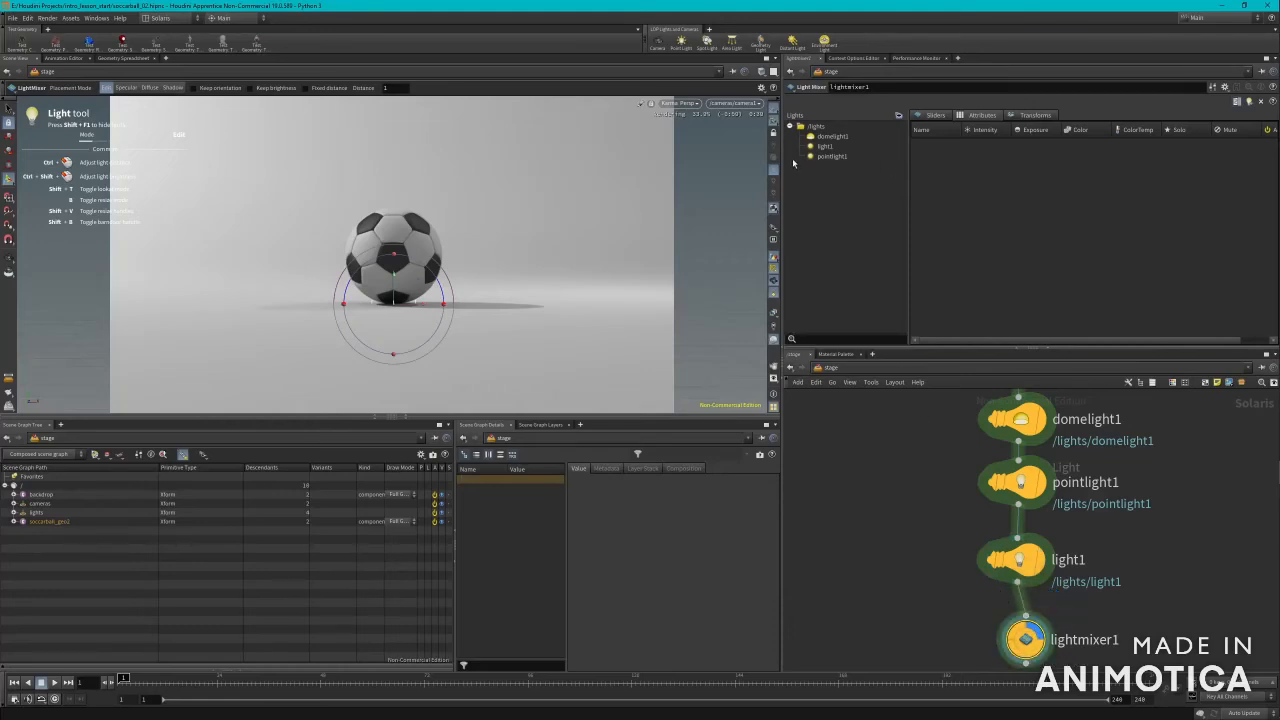
# Step: Add domelight1, light1 and pointlight1 to the light mixer and show their slider controls
pyautogui.moveTo(832, 136); pyautogui.dragTo(935, 147)
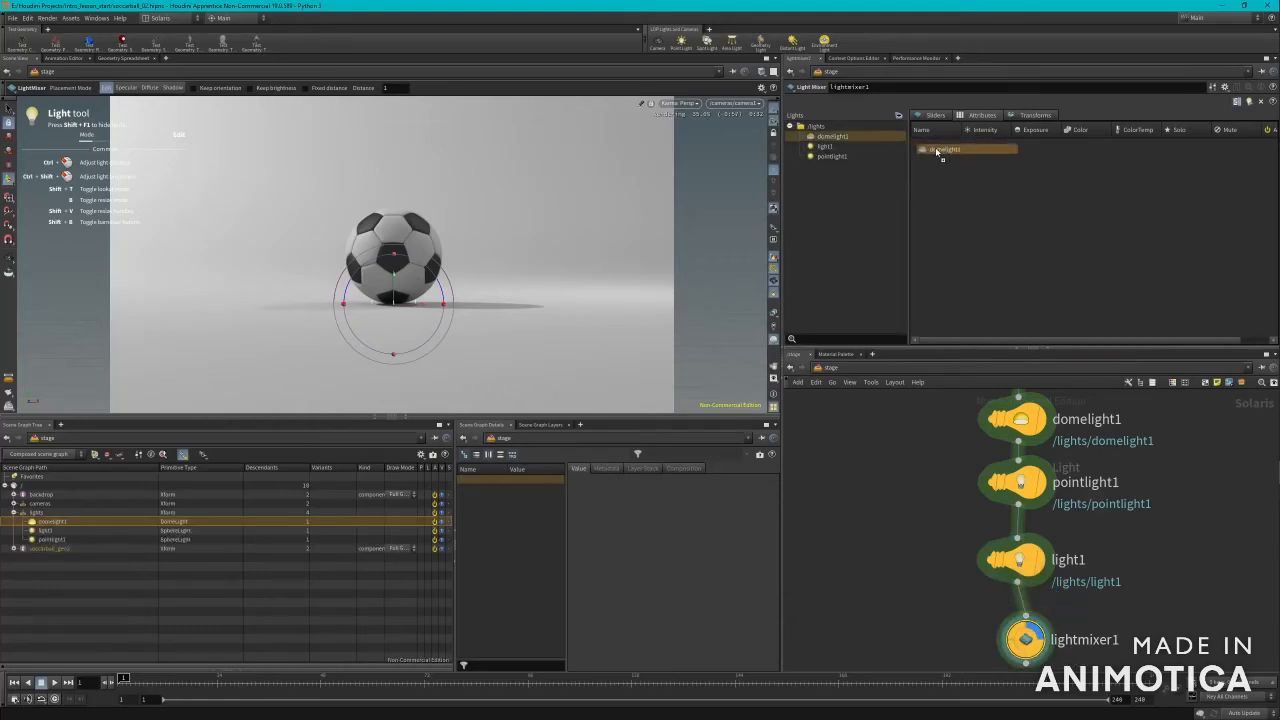
pyautogui.moveTo(825, 146); pyautogui.dragTo(933, 181)
pyautogui.click(933, 116)
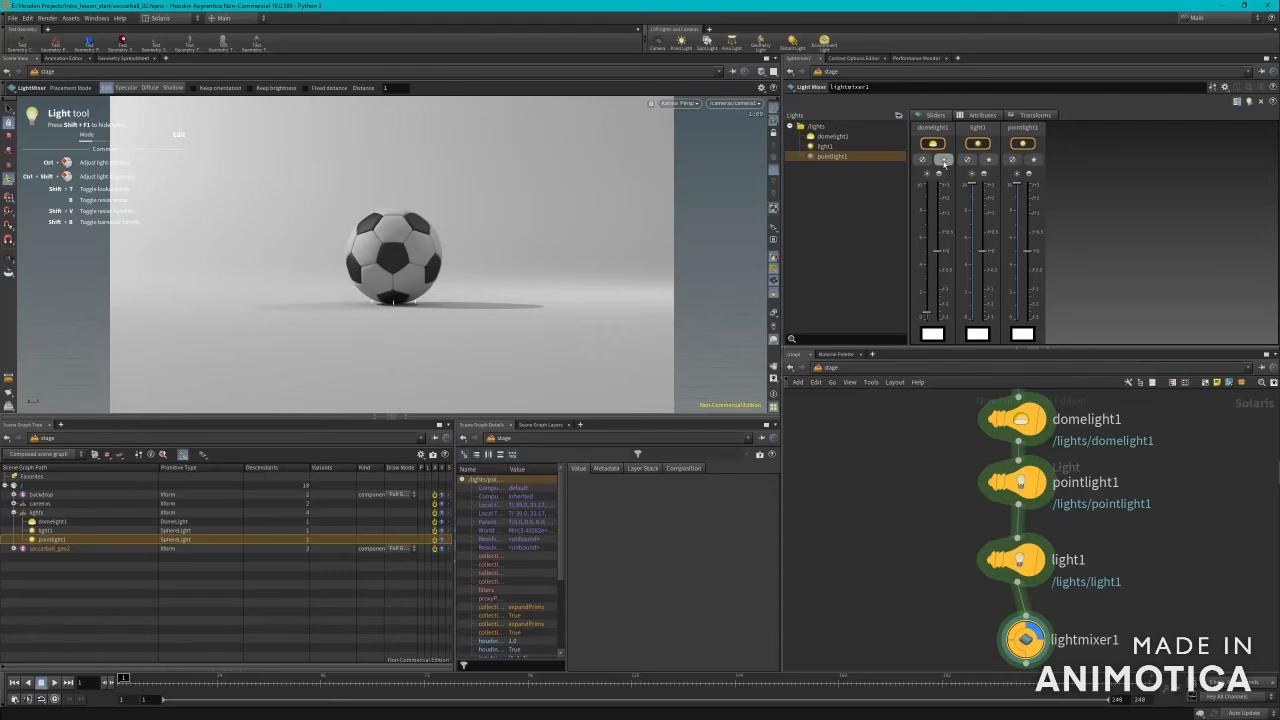
# Step: Solo domelight1, light1 and pointlight1 in turn to examine each light's contribution to the render
pyautogui.click(944, 160)
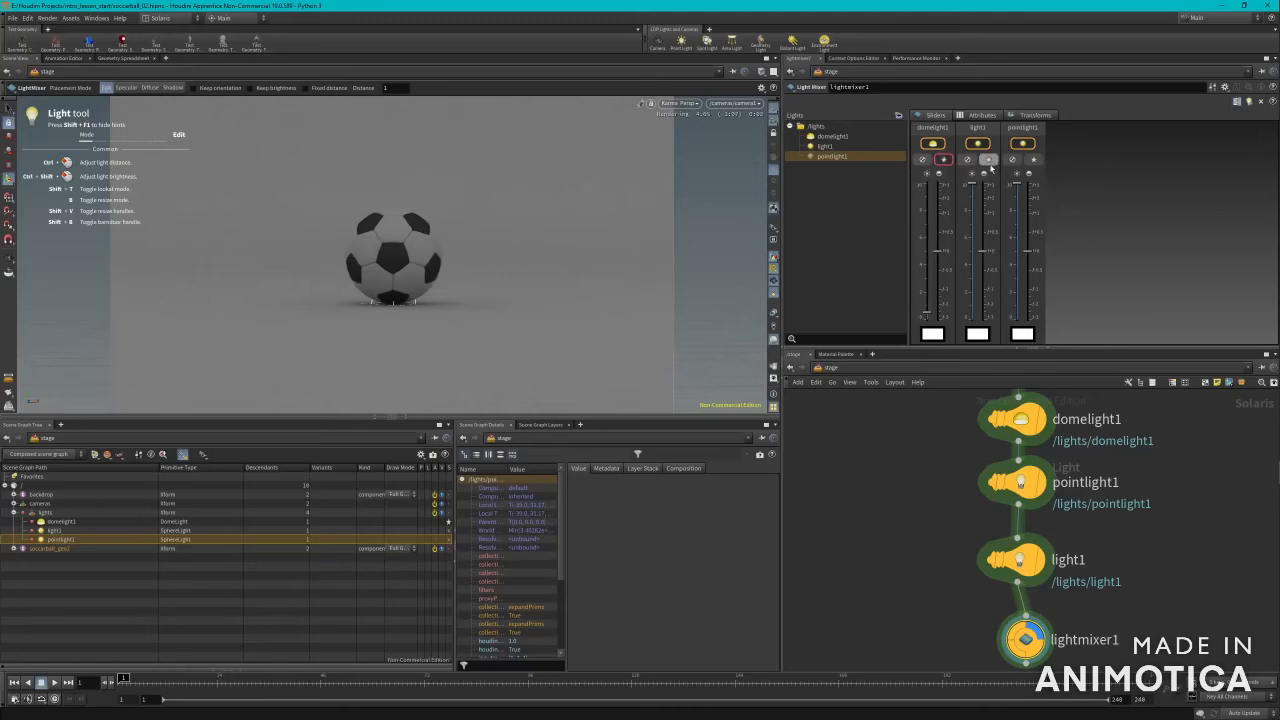
pyautogui.click(990, 165)
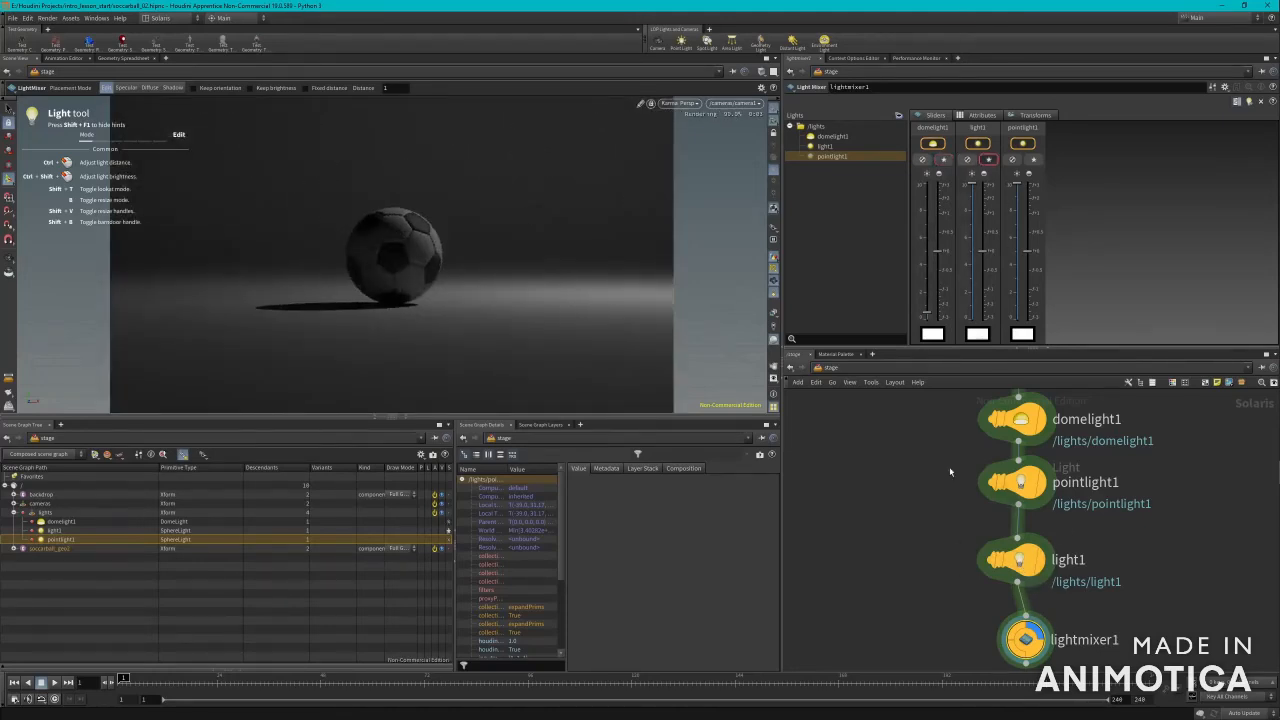
pyautogui.click(1034, 159)
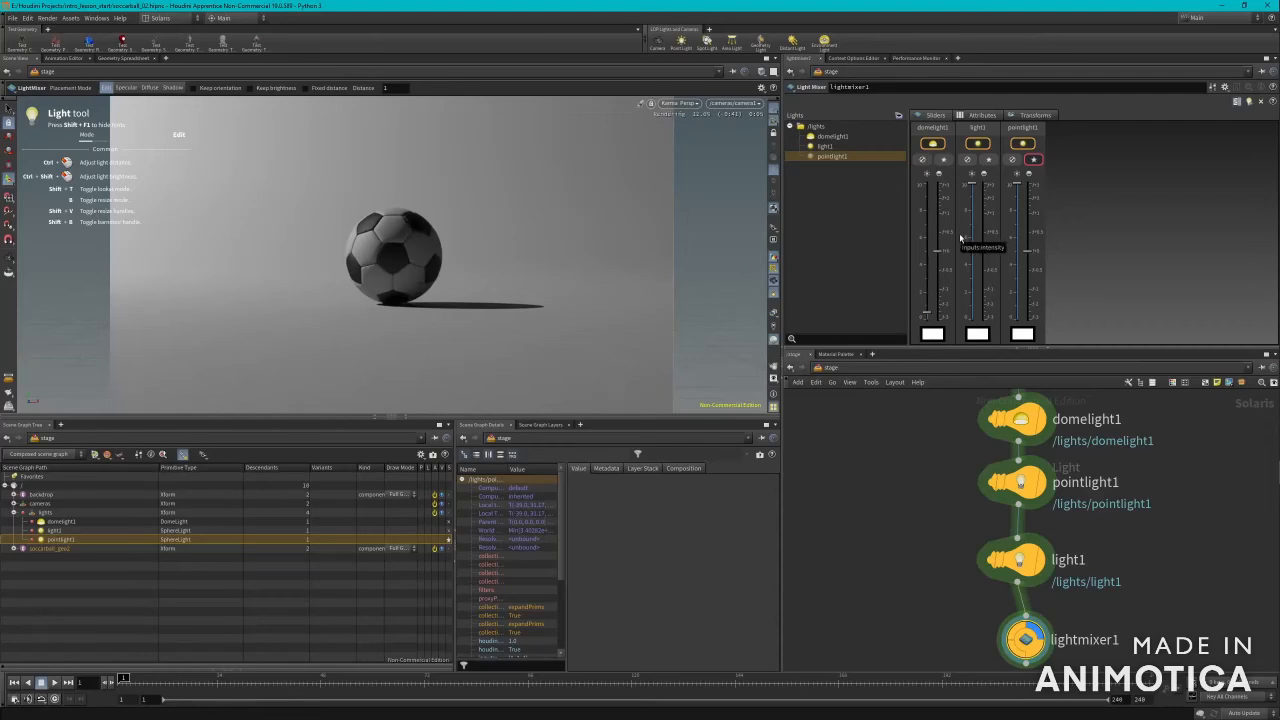
# Step: Solo light1 and raise its exposure to about 1, solo pointlight1 and raise its exposure slightly, and turn the solo off
pyautogui.click(988, 159)
pyautogui.moveTo(985, 253); pyautogui.dragTo(985, 213)
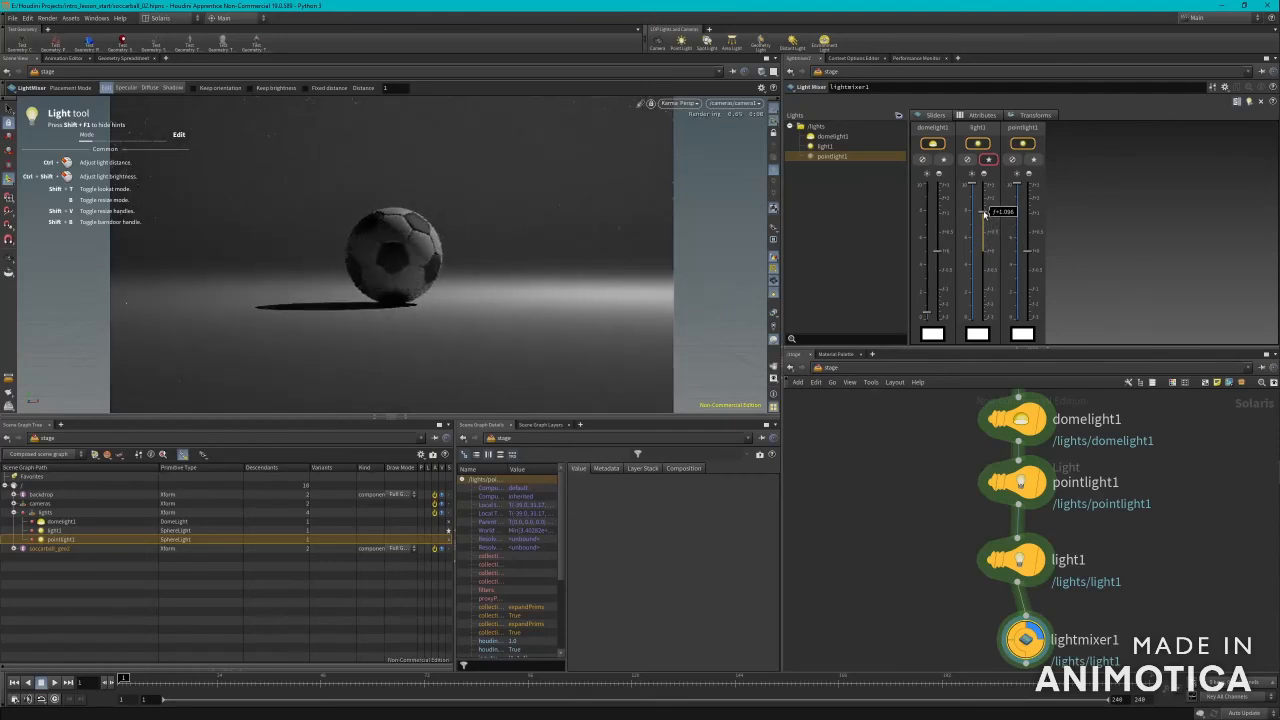
pyautogui.click(1033, 160)
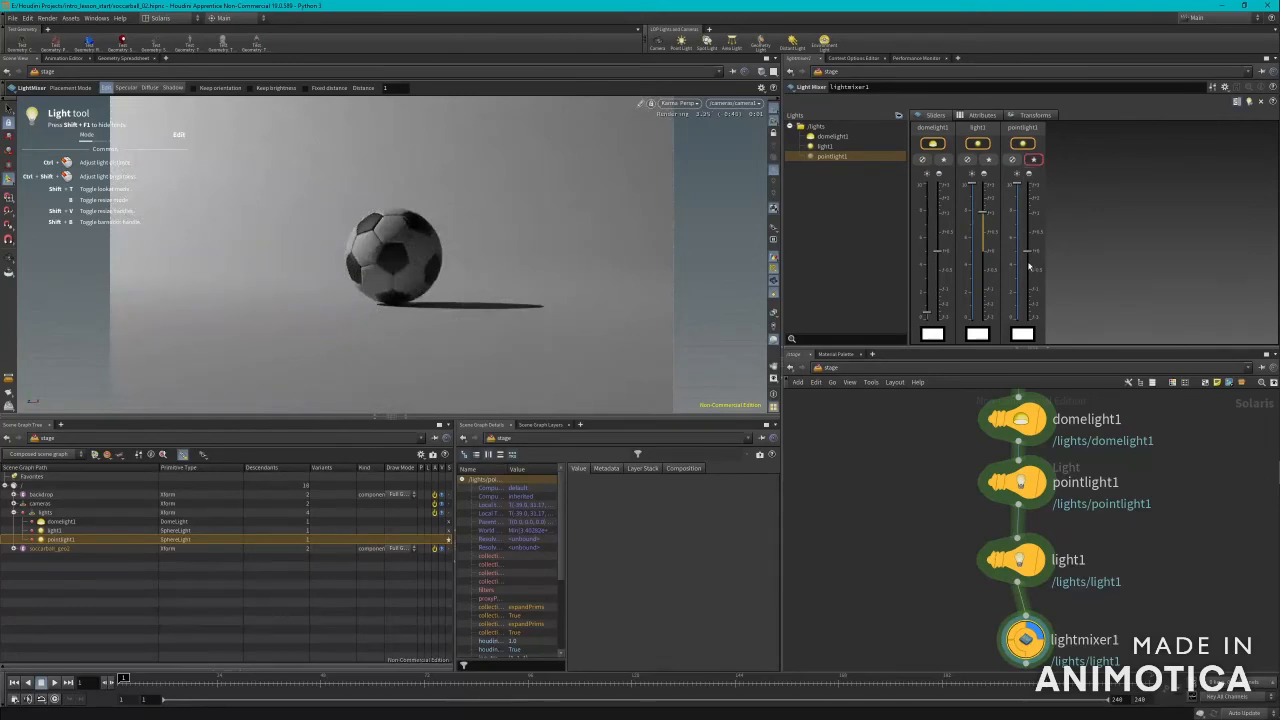
pyautogui.moveTo(1032, 250); pyautogui.dragTo(1030, 238)
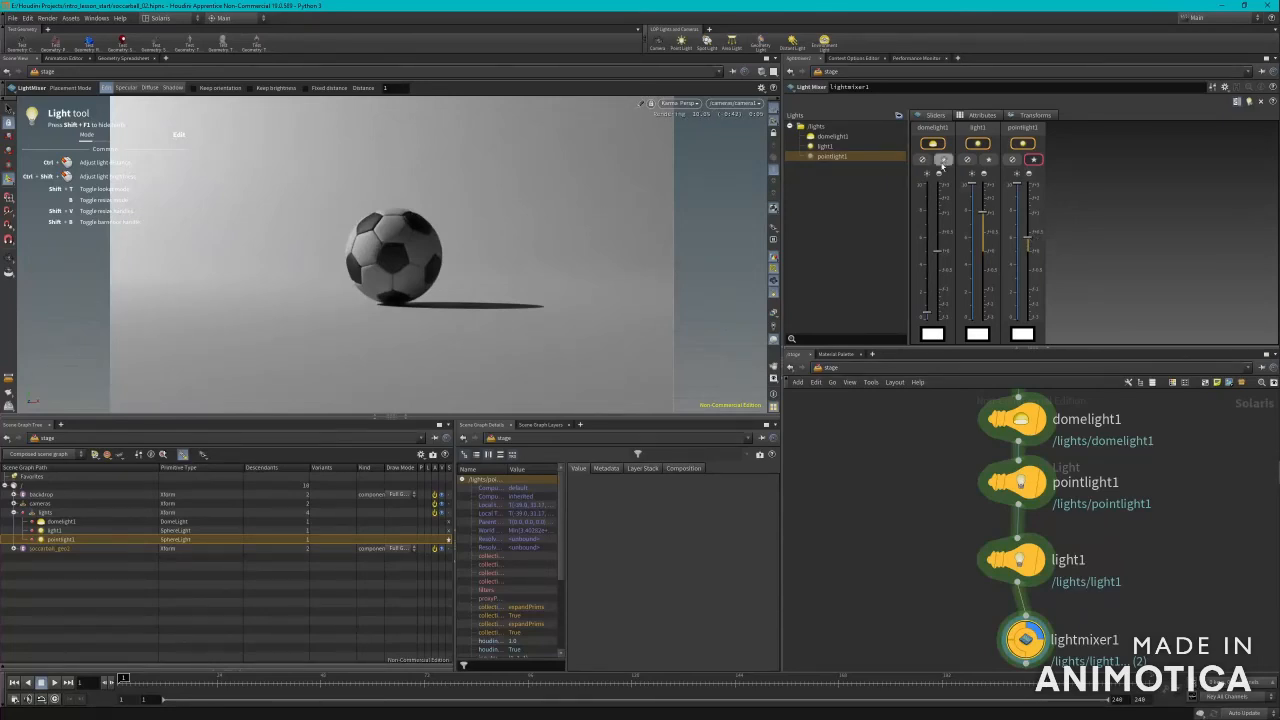
pyautogui.click(1035, 162)
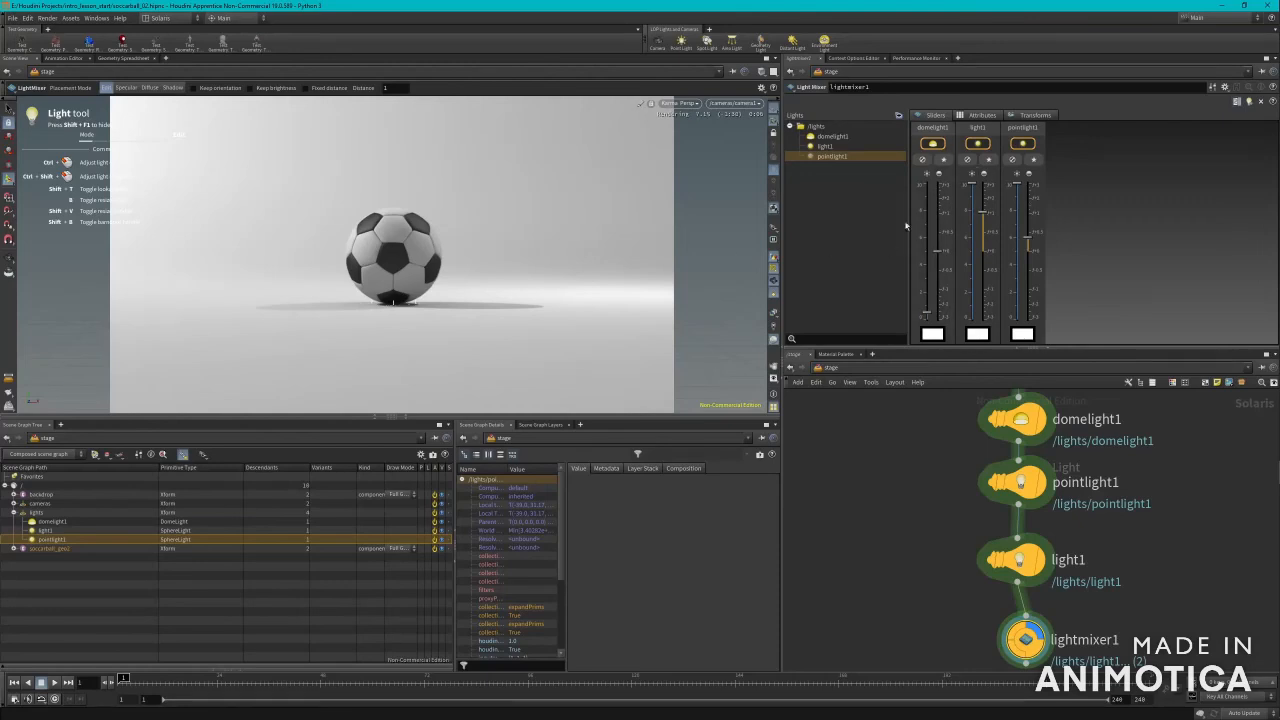
pyautogui.rightClick(927, 293)
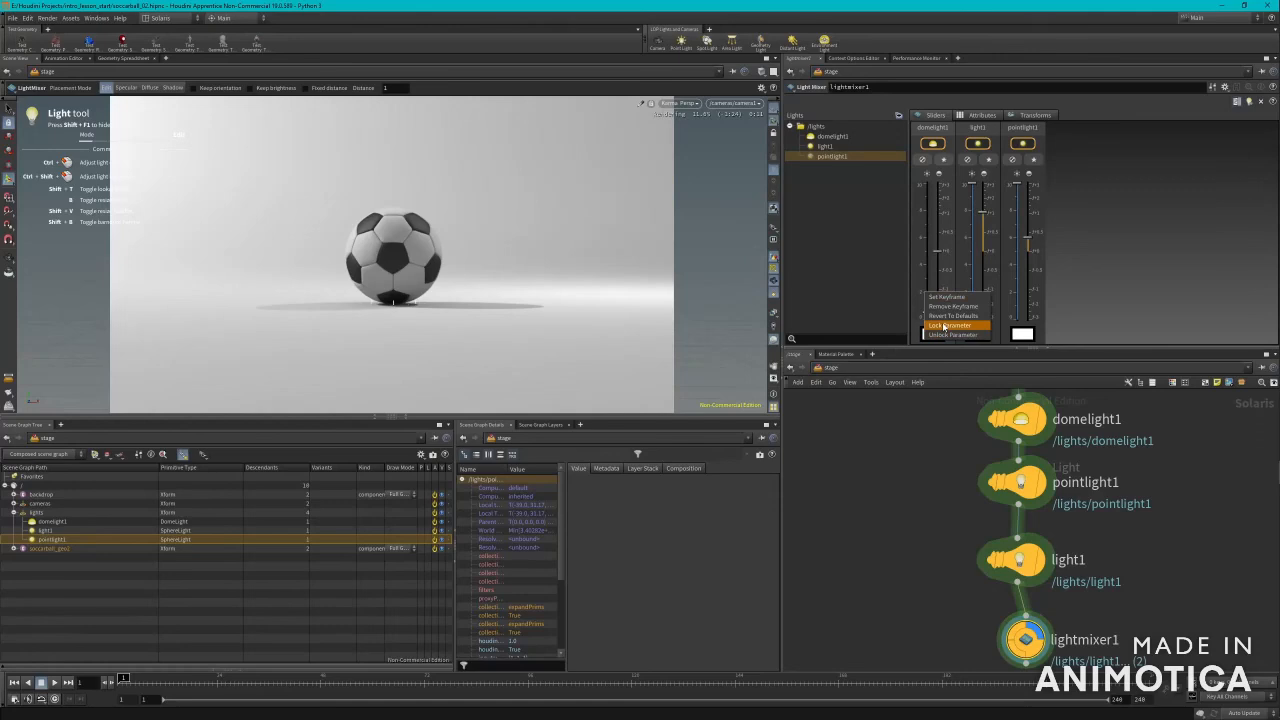
pyautogui.click(1092, 251)
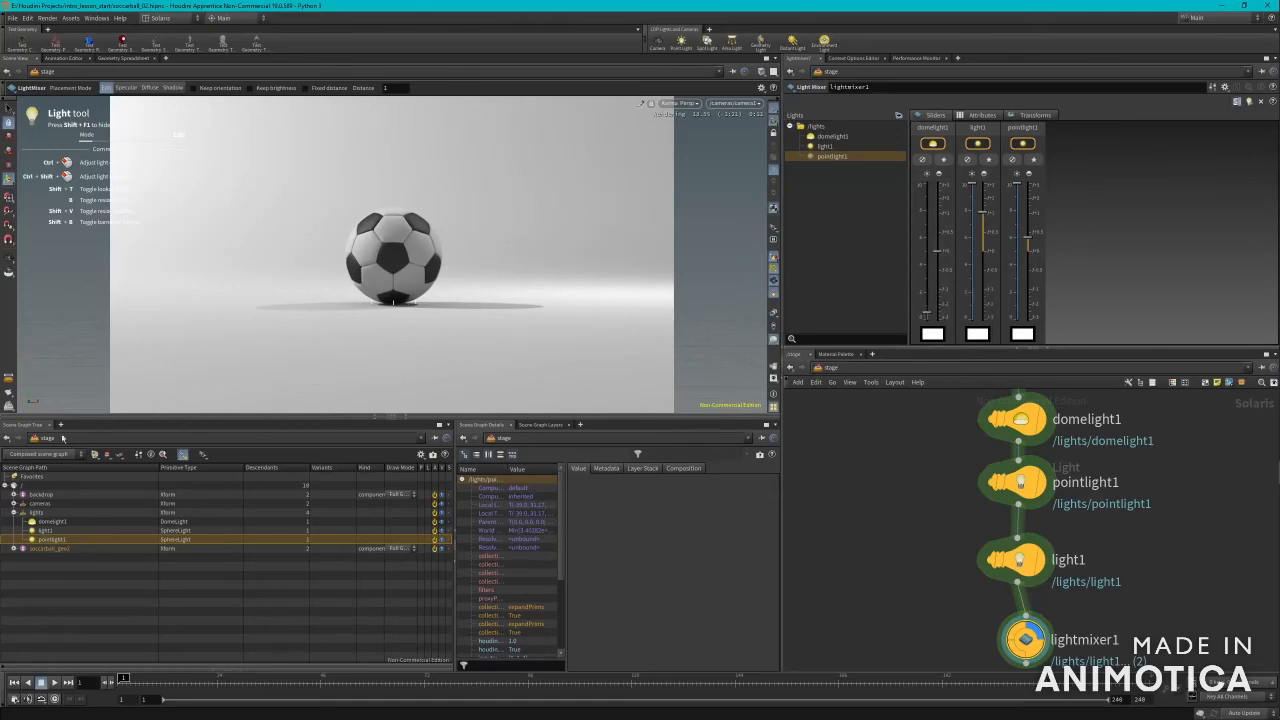